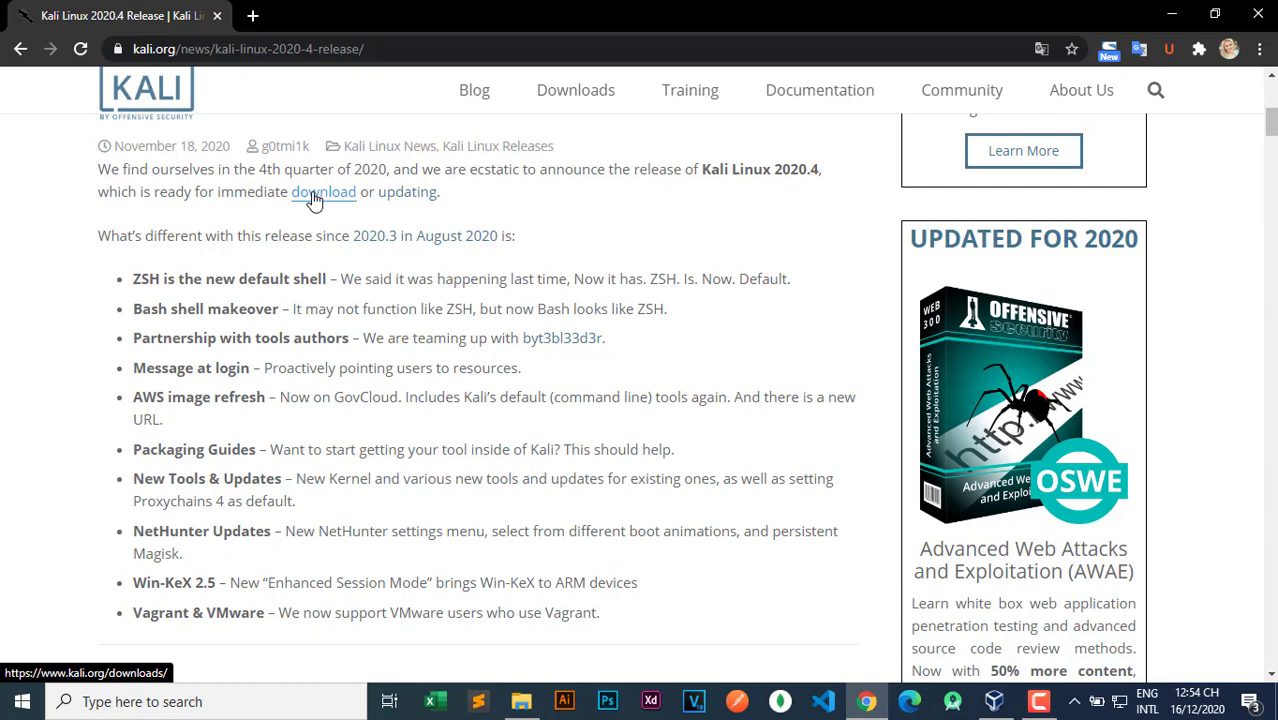
Go to the Kali Linux downloads page and scroll down to the installer images table.
click(318, 193)
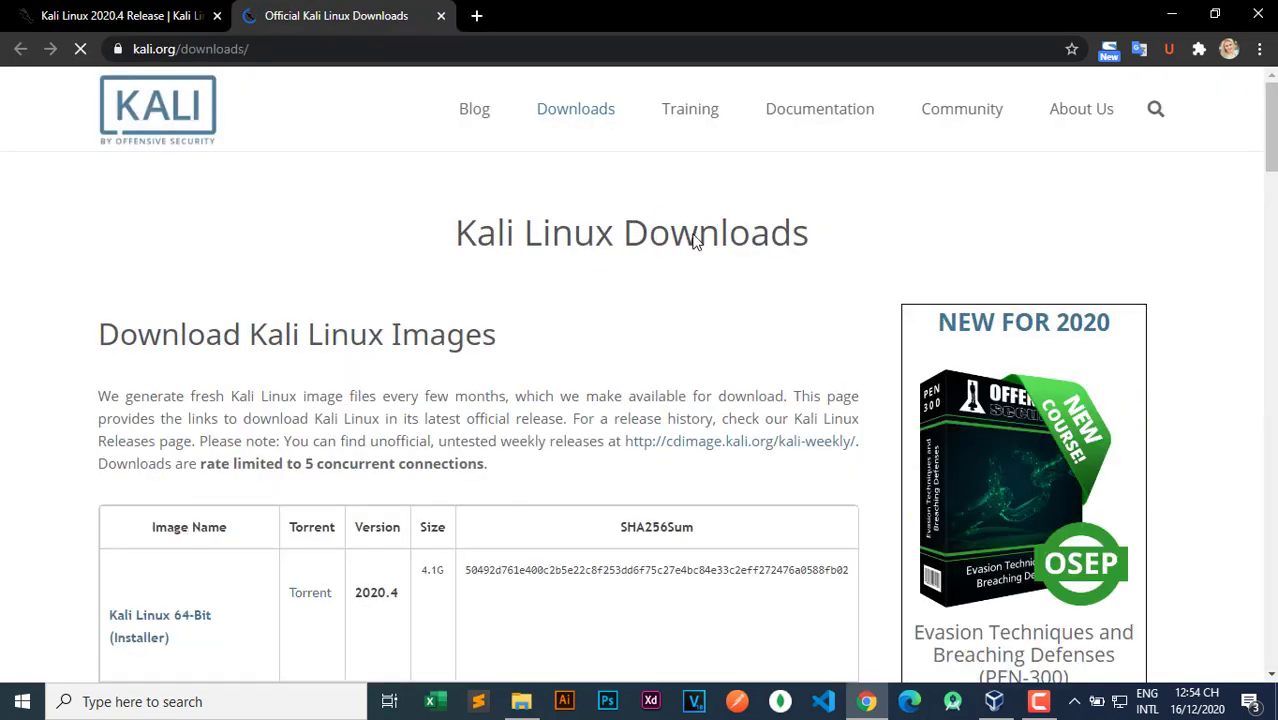
triple_click(632, 243)
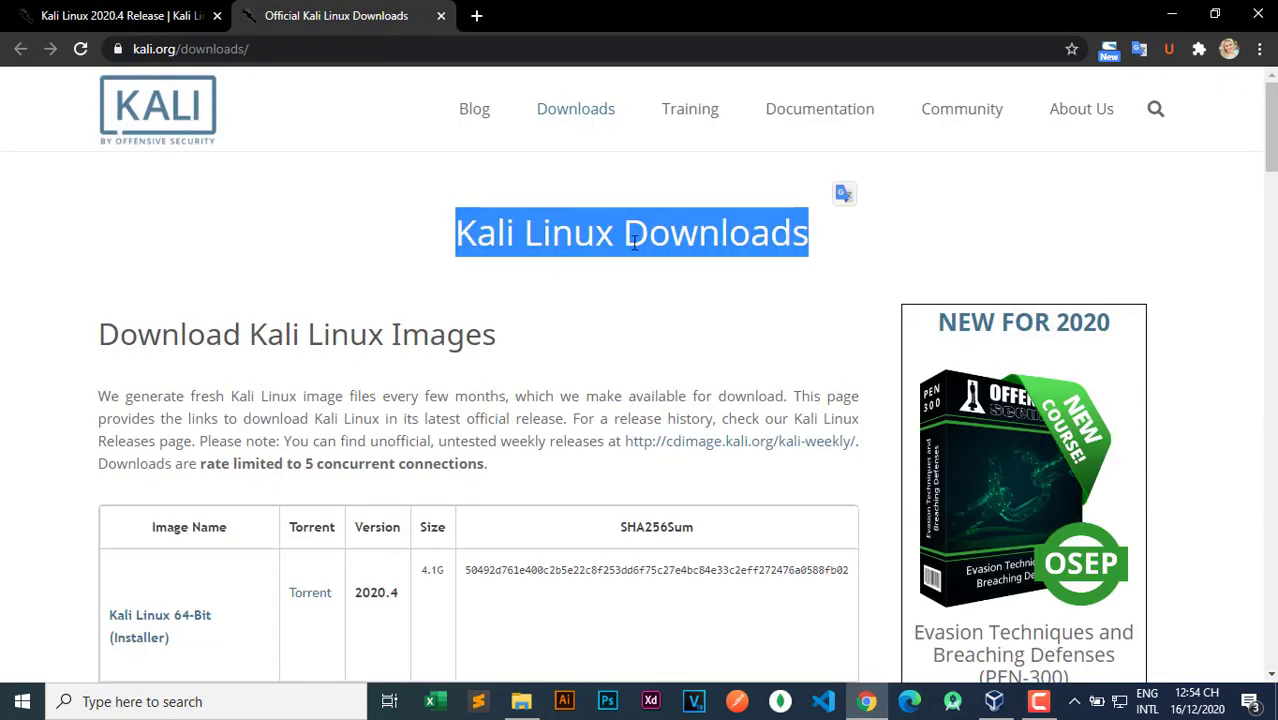
click(736, 247)
scroll(436, 245, down, 1)
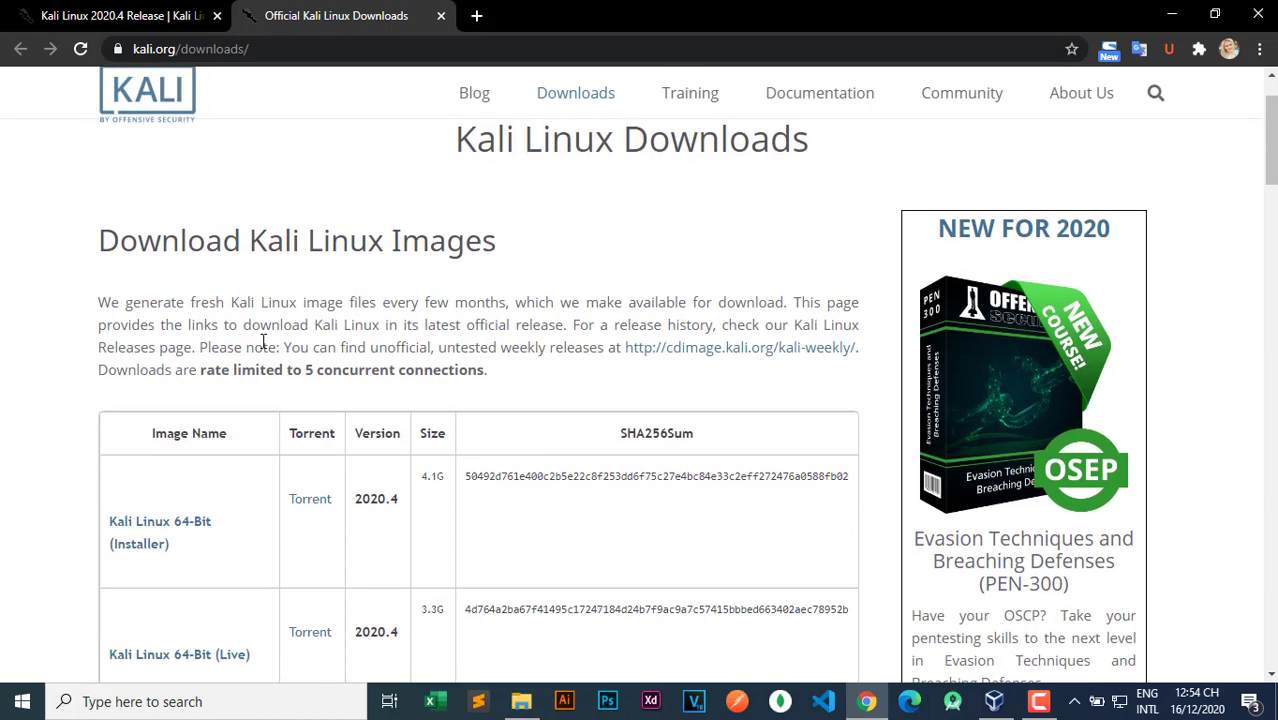
drag(110, 240, 499, 243)
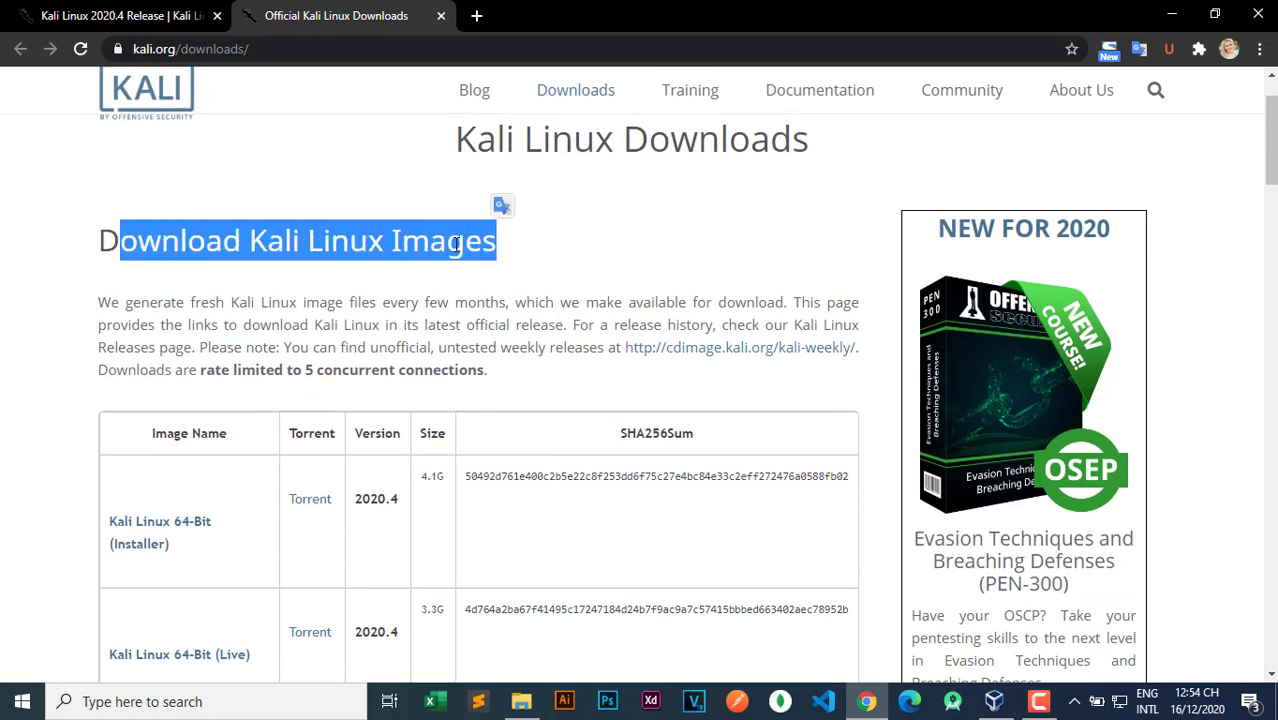
click(403, 247)
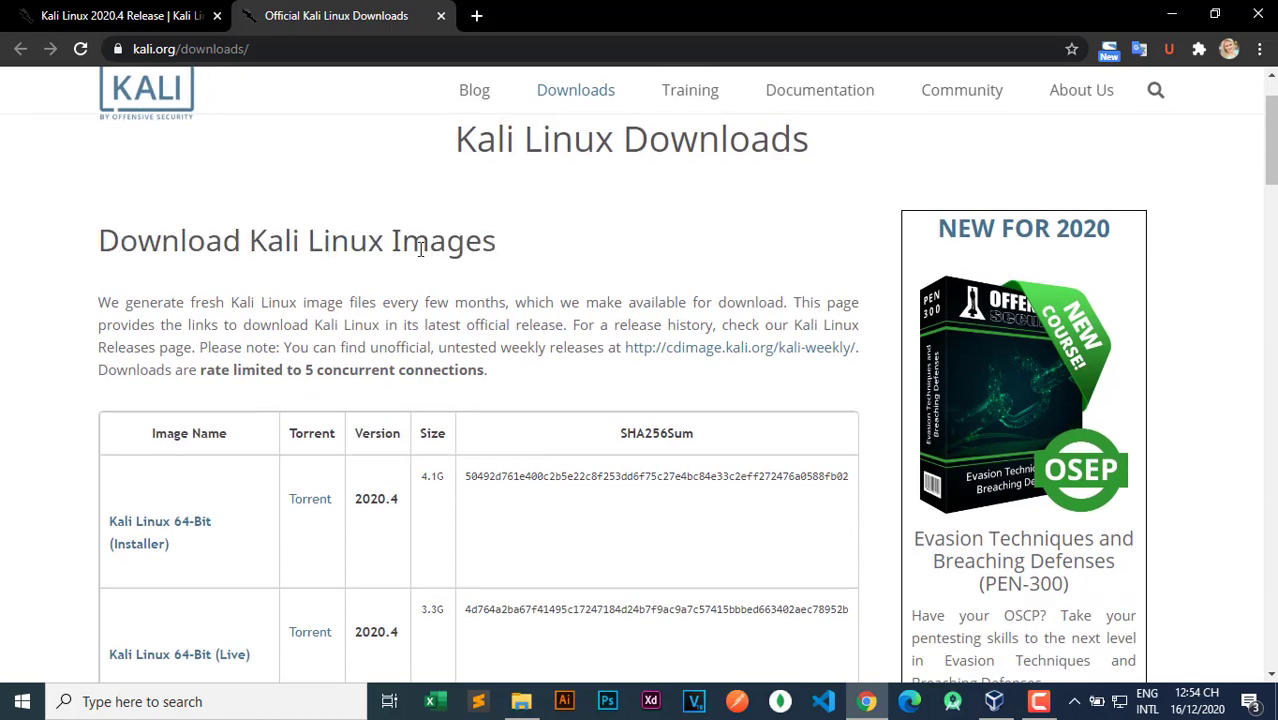
scroll(322, 286, down, 2)
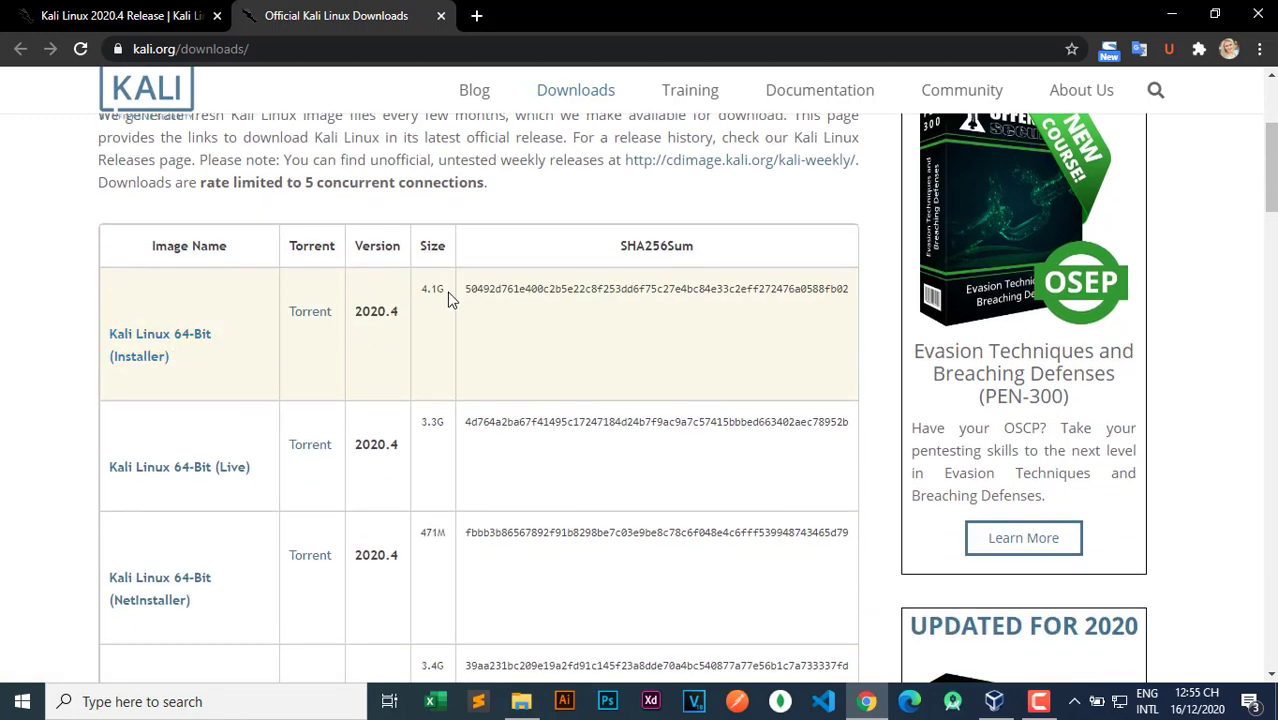
scroll(455, 440, down, 1)
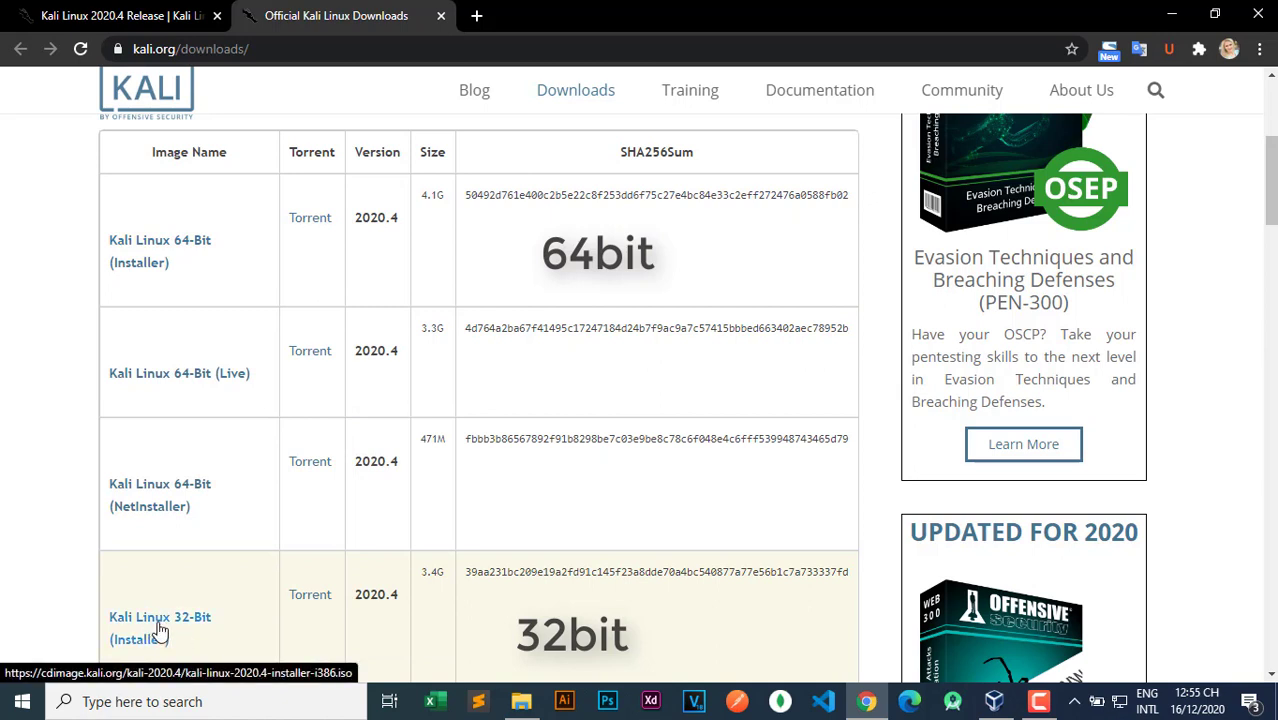
Download the Kali Linux 2020.4 64-bit installer ISO and minimize Chrome.
click(175, 248)
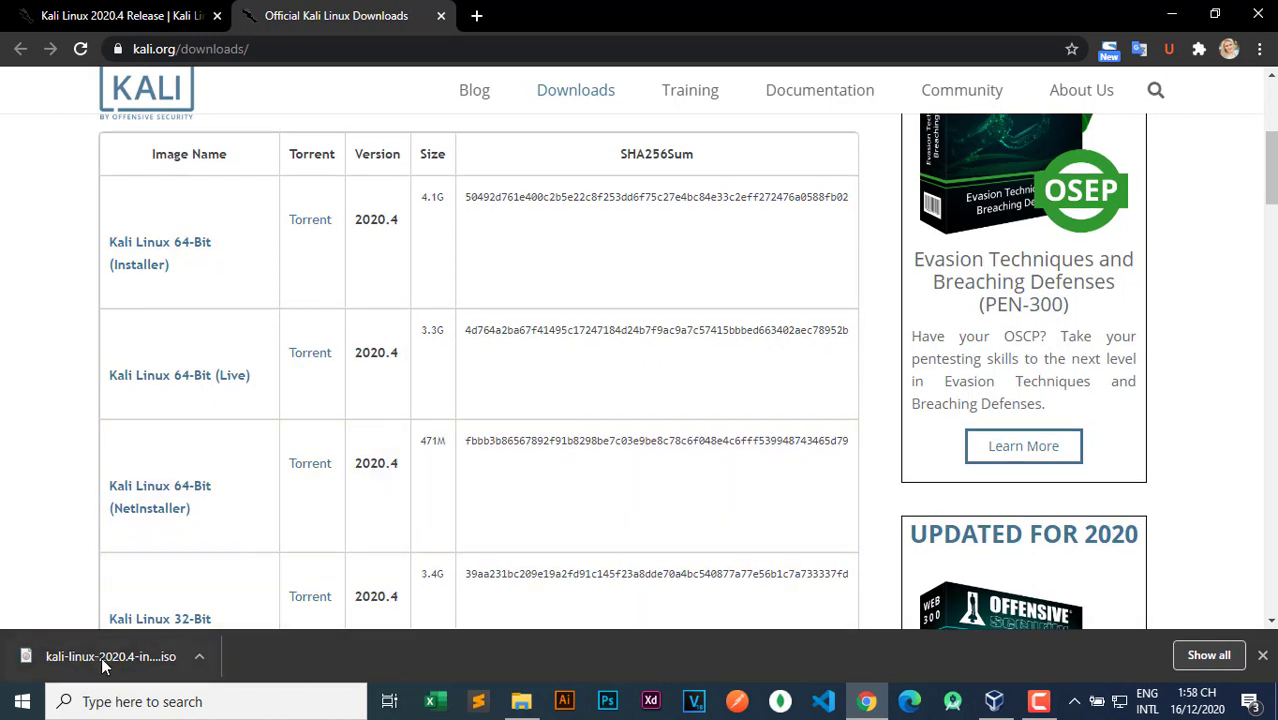
click(1176, 16)
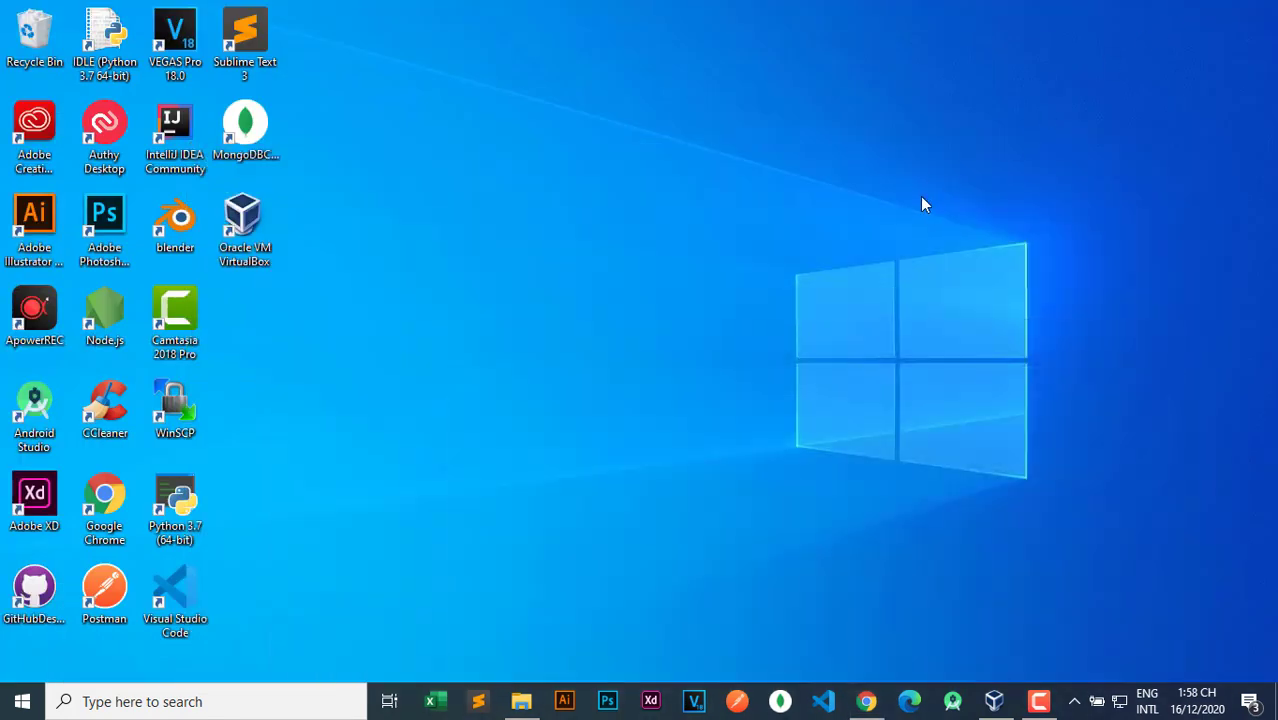
In VirtualBox, start a new VM named Kali with type Linux, version Other Linux (64-bit).
double_click(245, 225)
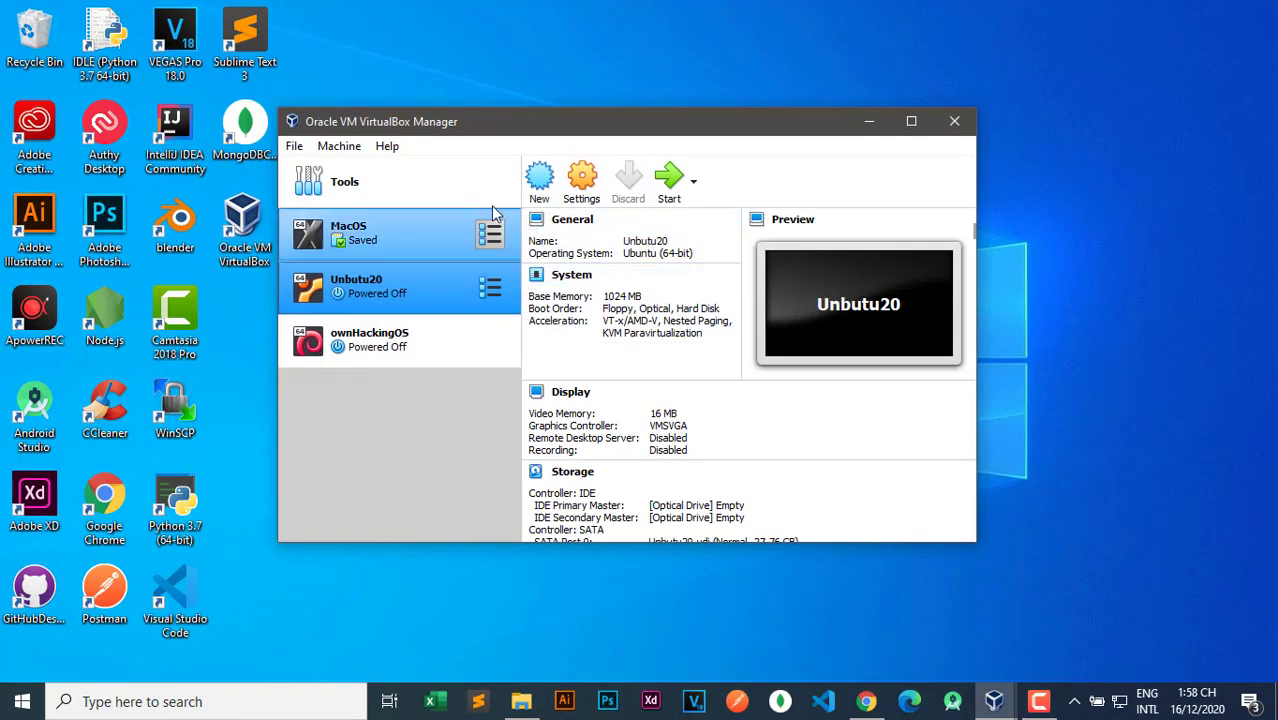
click(542, 187)
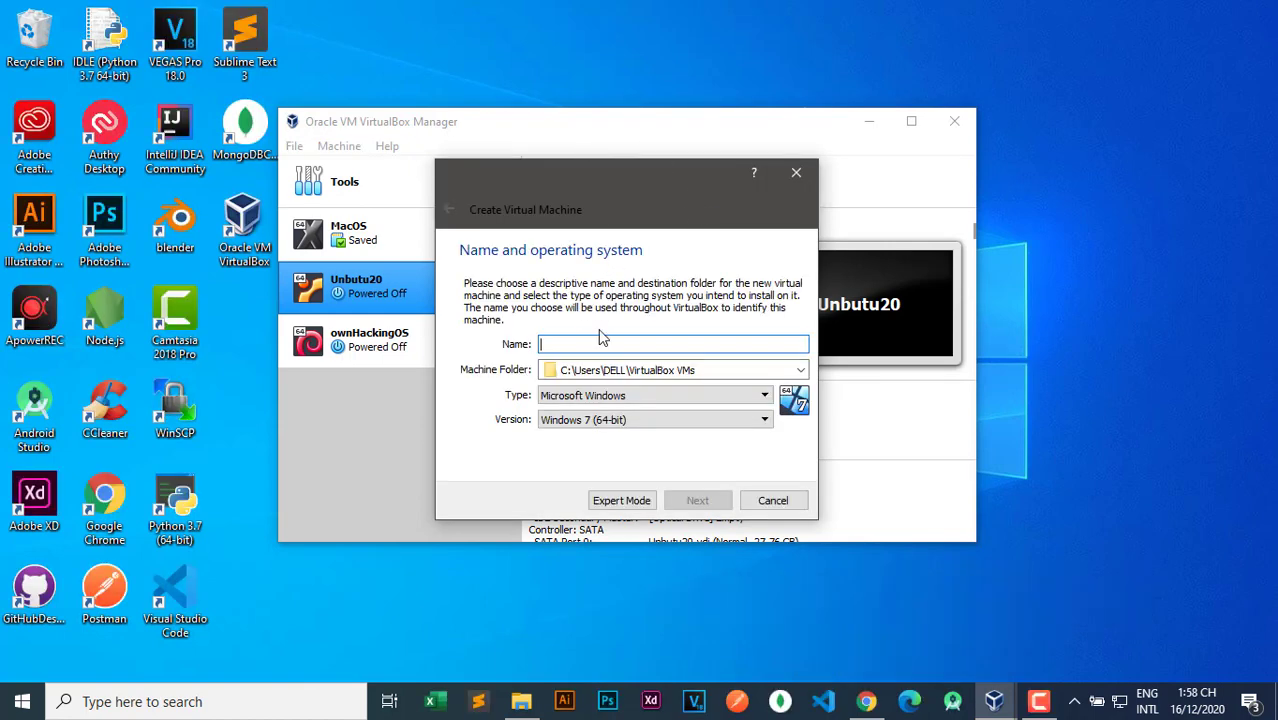
text(Kali)
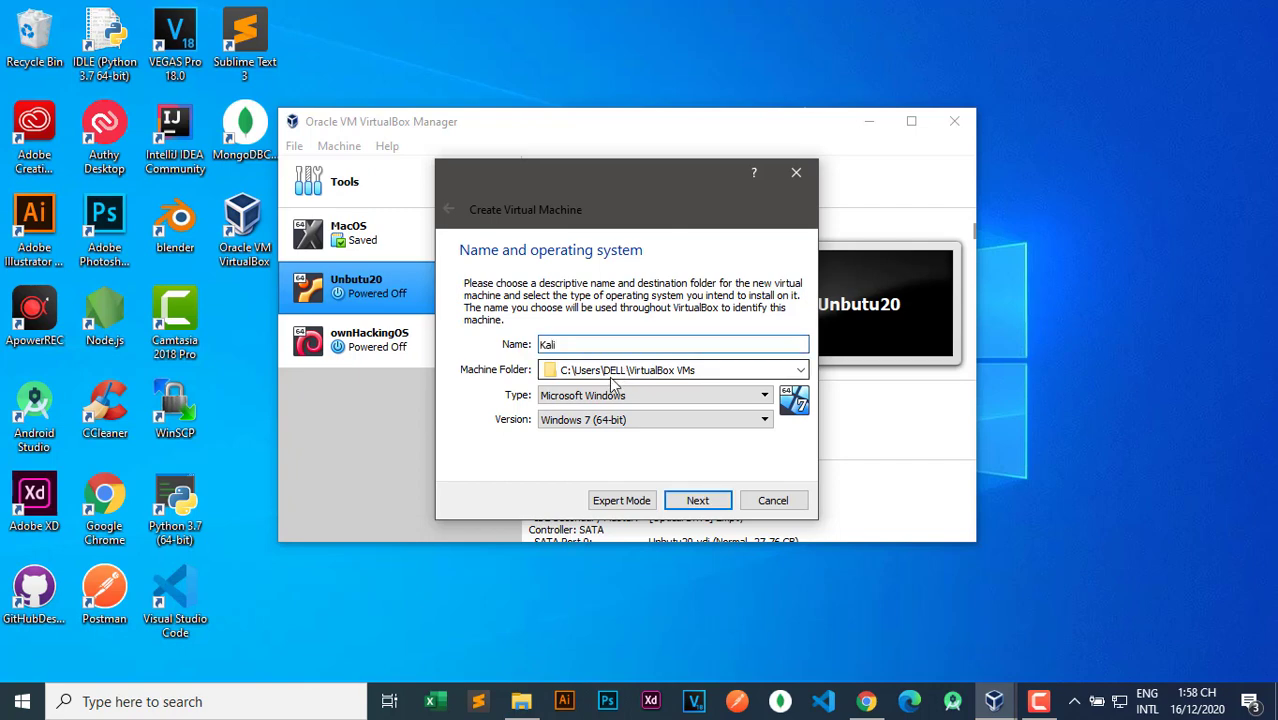
click(617, 400)
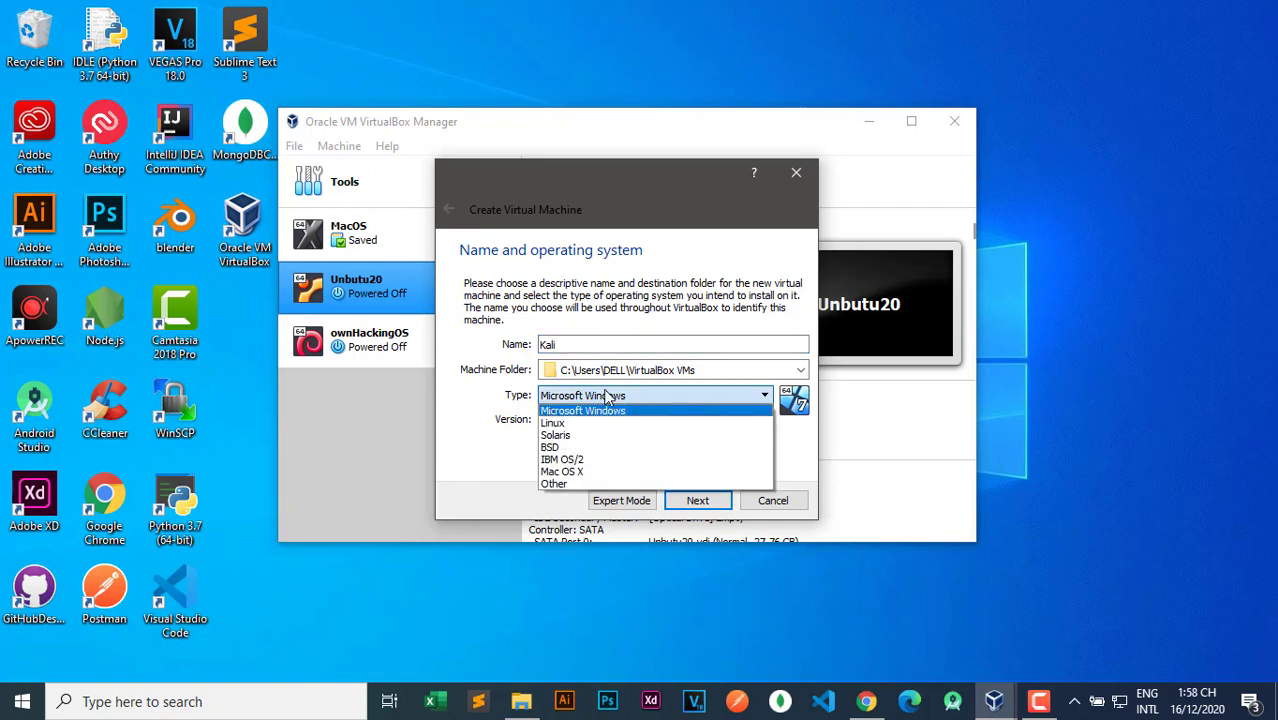
click(593, 414)
click(593, 421)
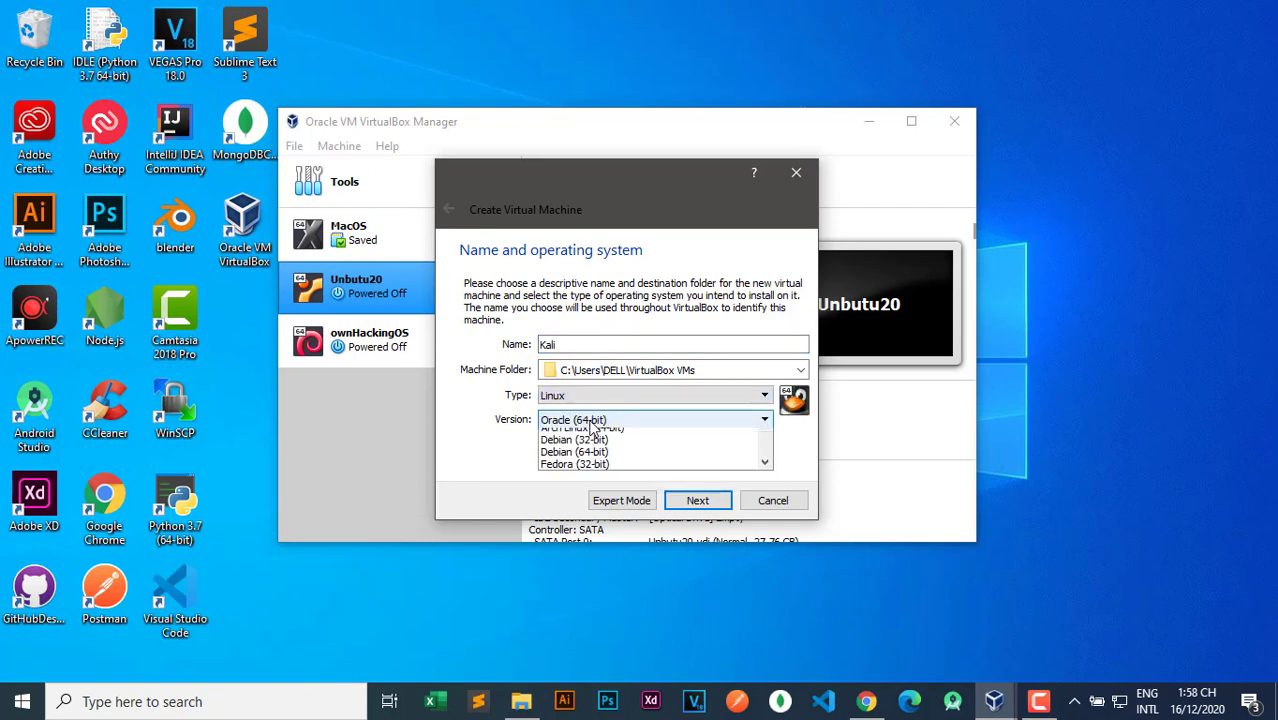
scroll(592, 522, down, 4)
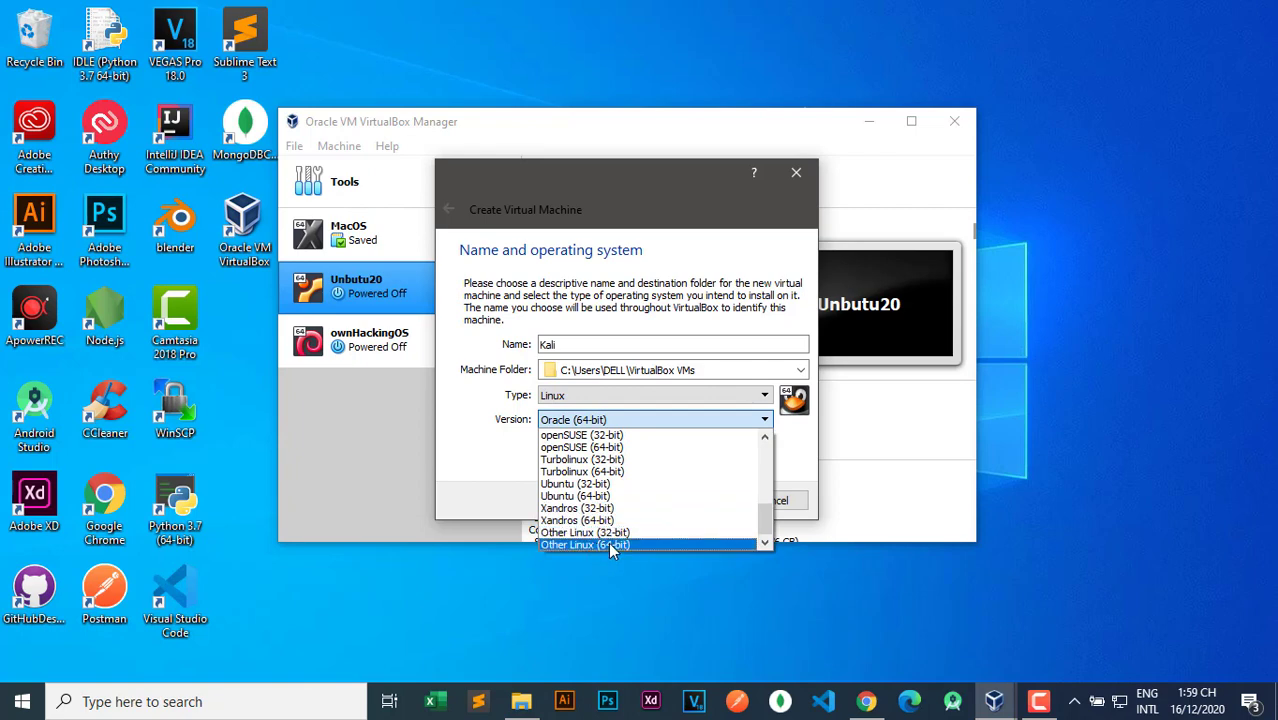
click(608, 544)
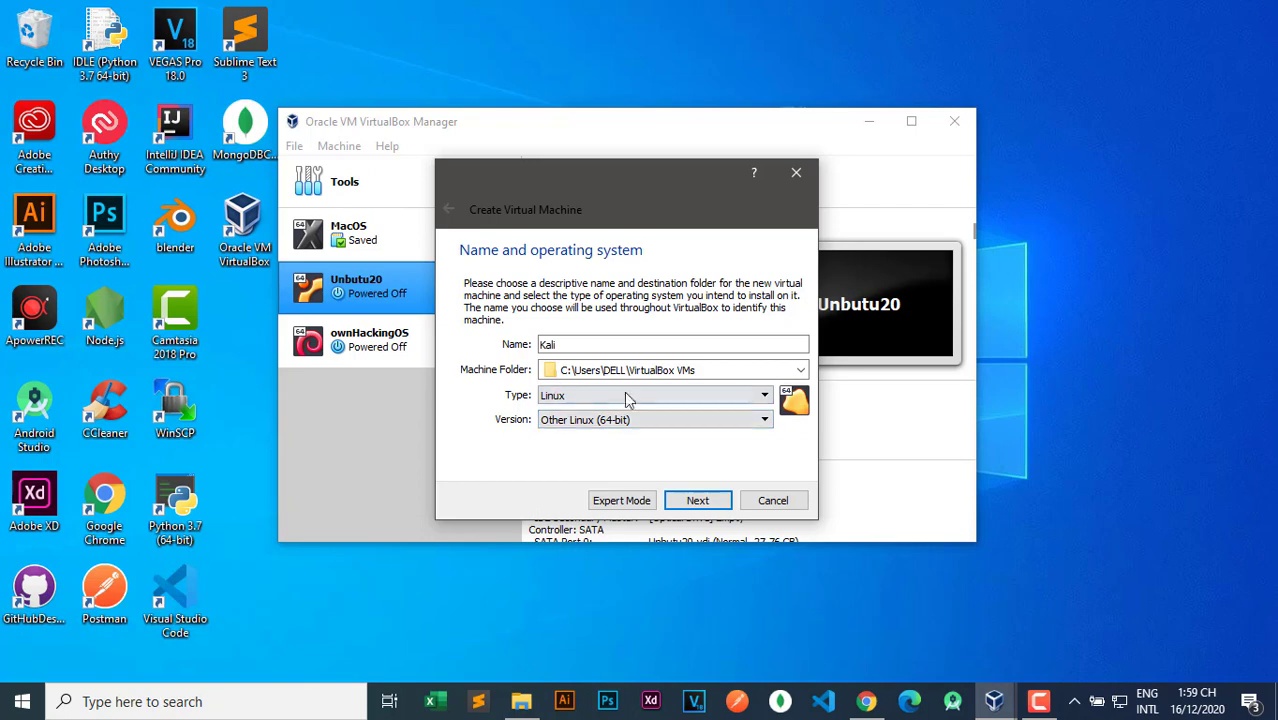
Allocate 1286 MB of memory to the Kali VM.
click(698, 501)
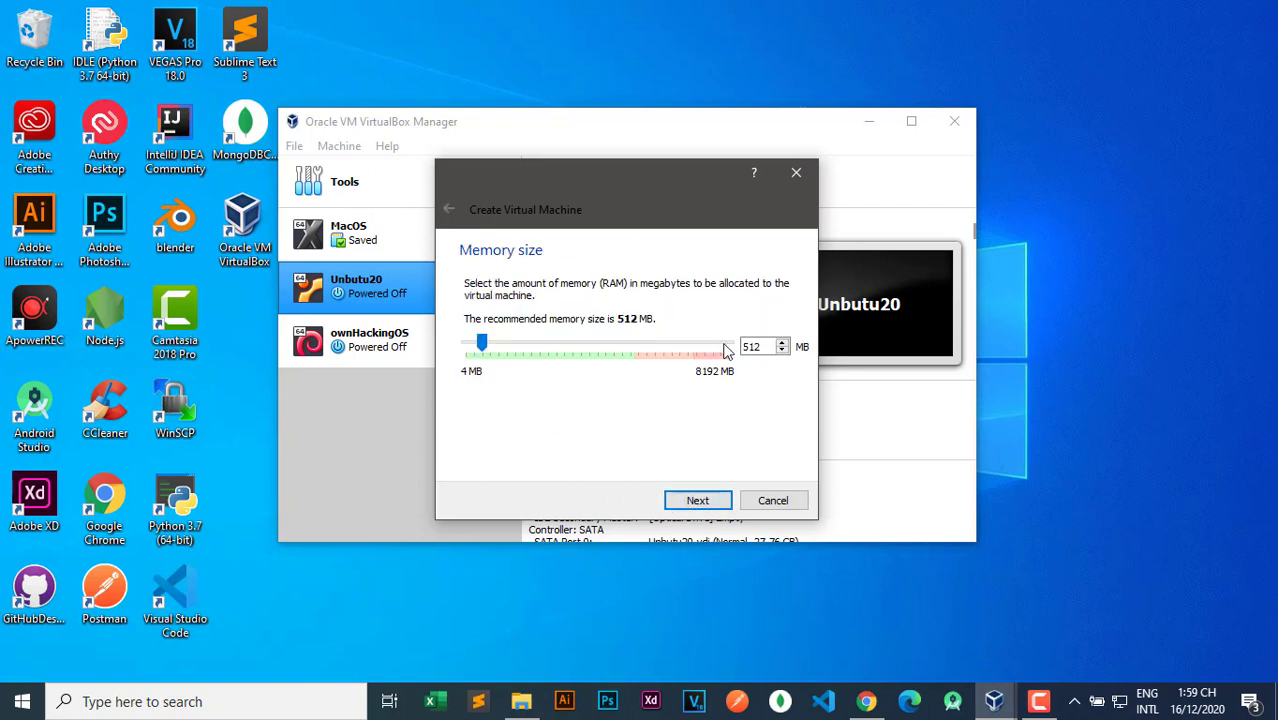
drag(482, 344, 508, 346)
click(697, 500)
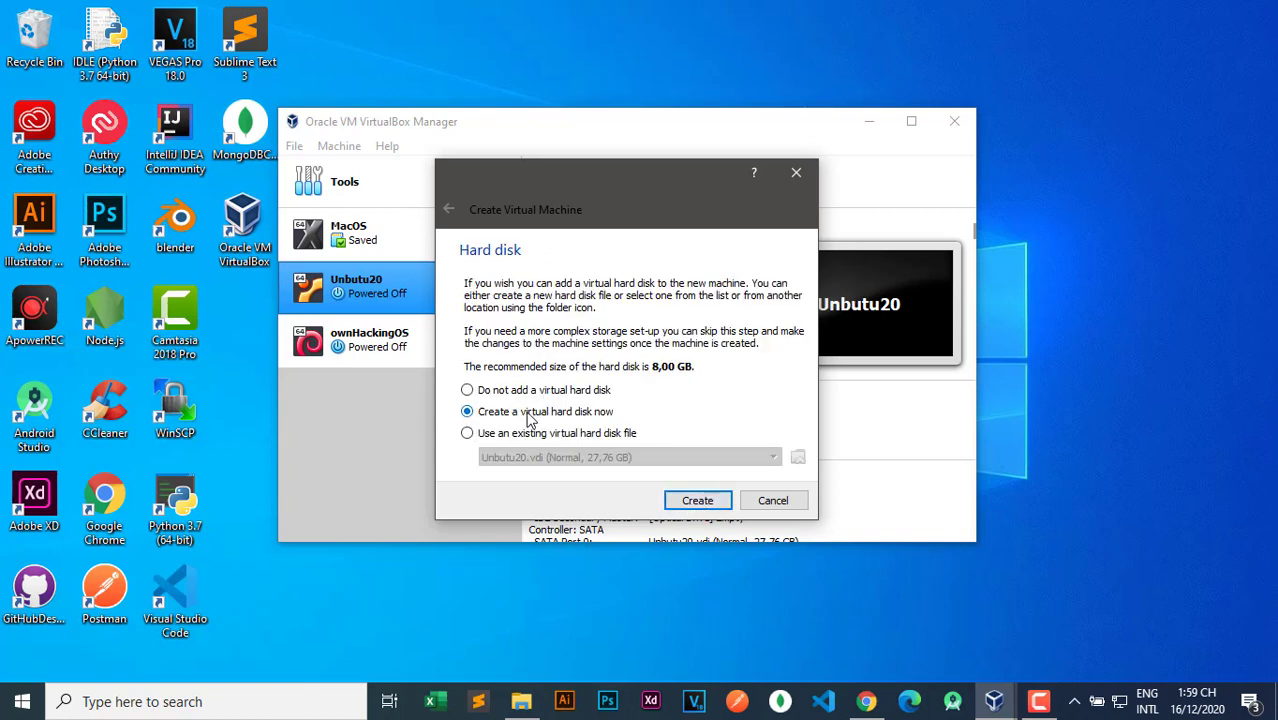
Create a dynamically allocated 32 GB VDI disk, Kali.vdi, to finish the Kali VM.
click(698, 506)
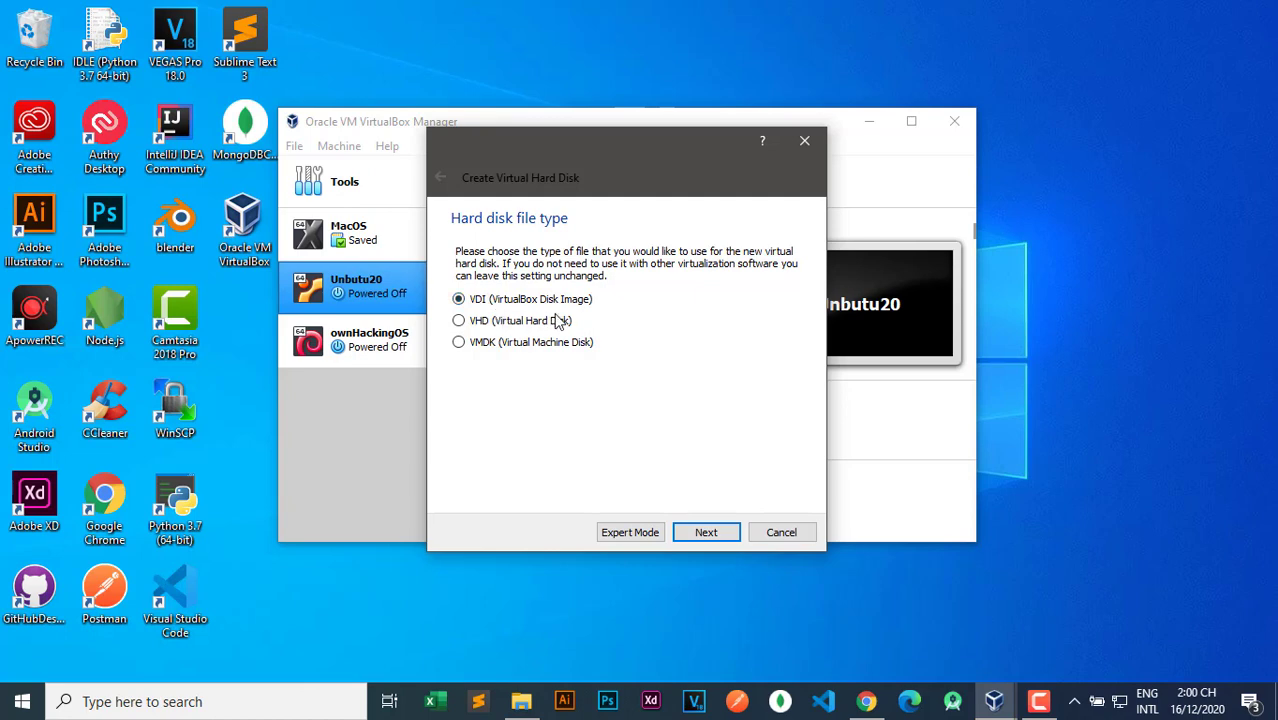
click(712, 531)
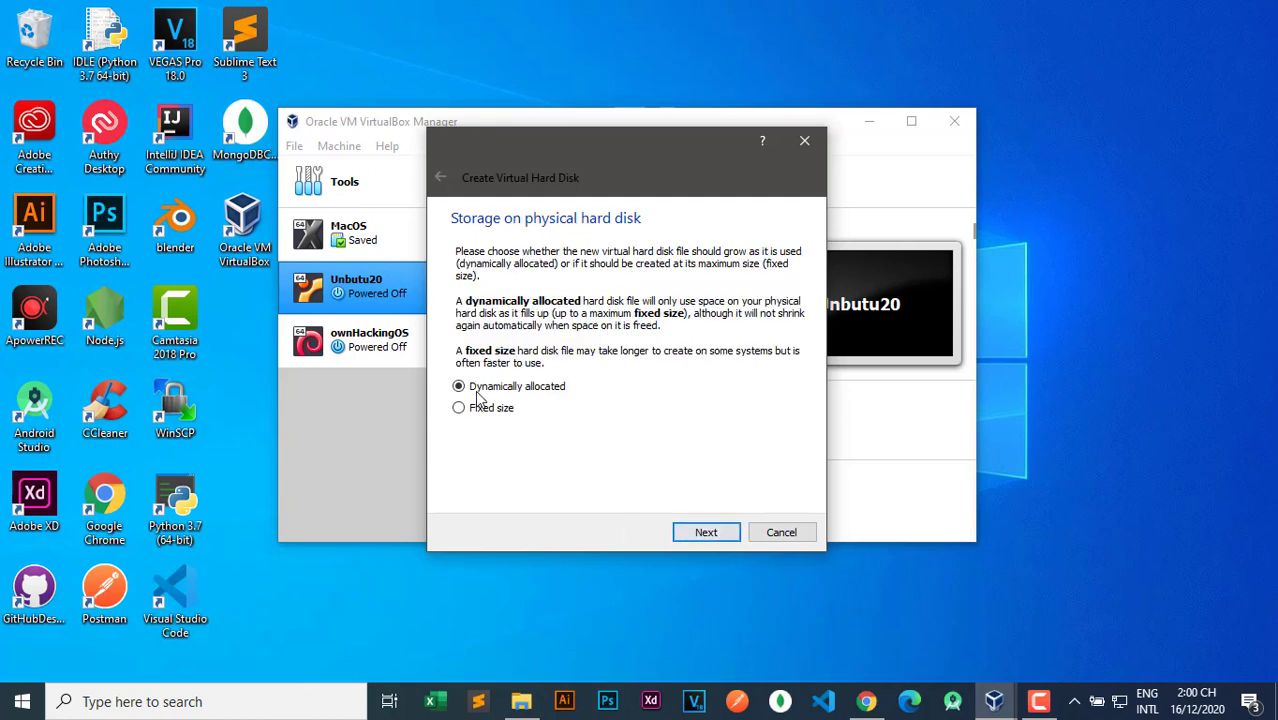
click(708, 532)
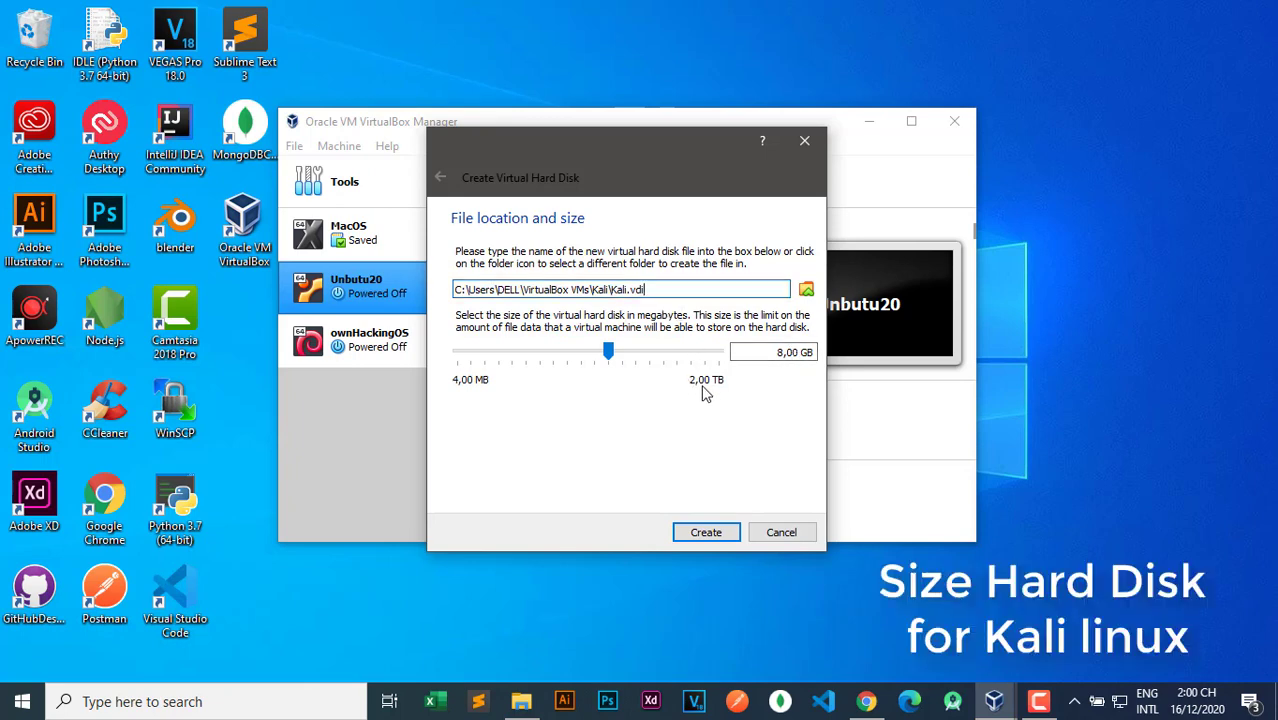
click(632, 367)
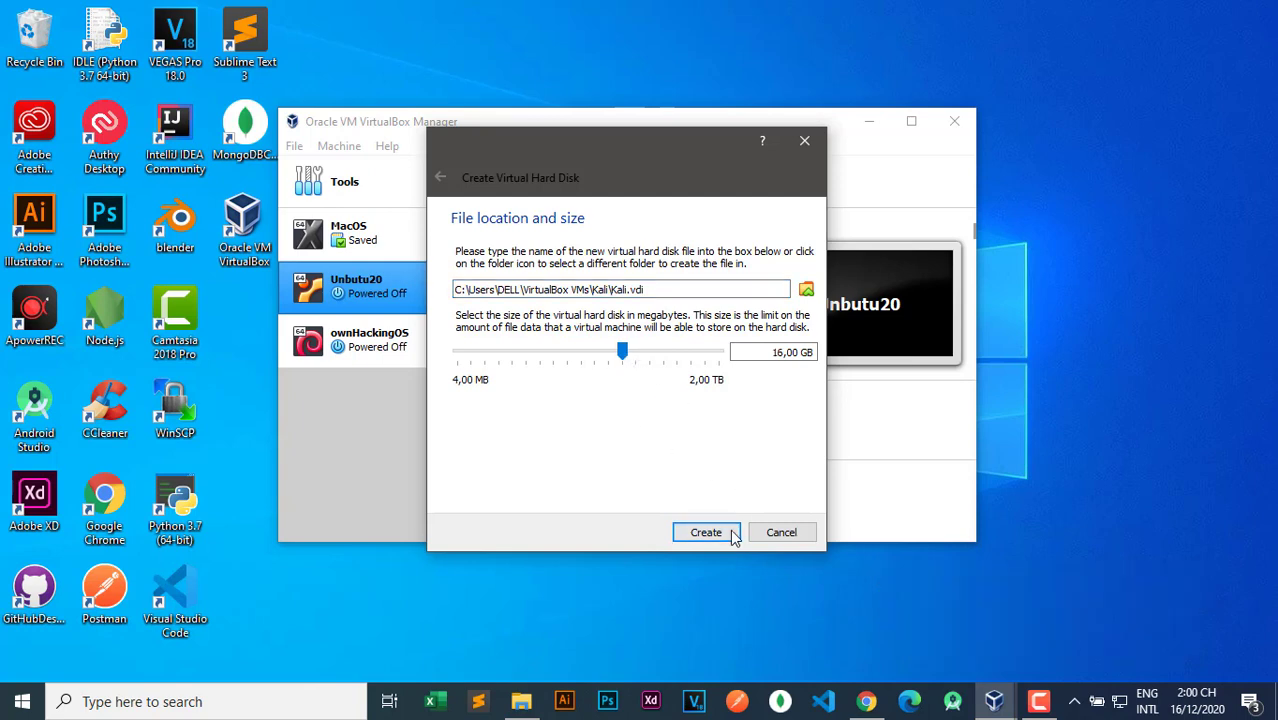
click(641, 368)
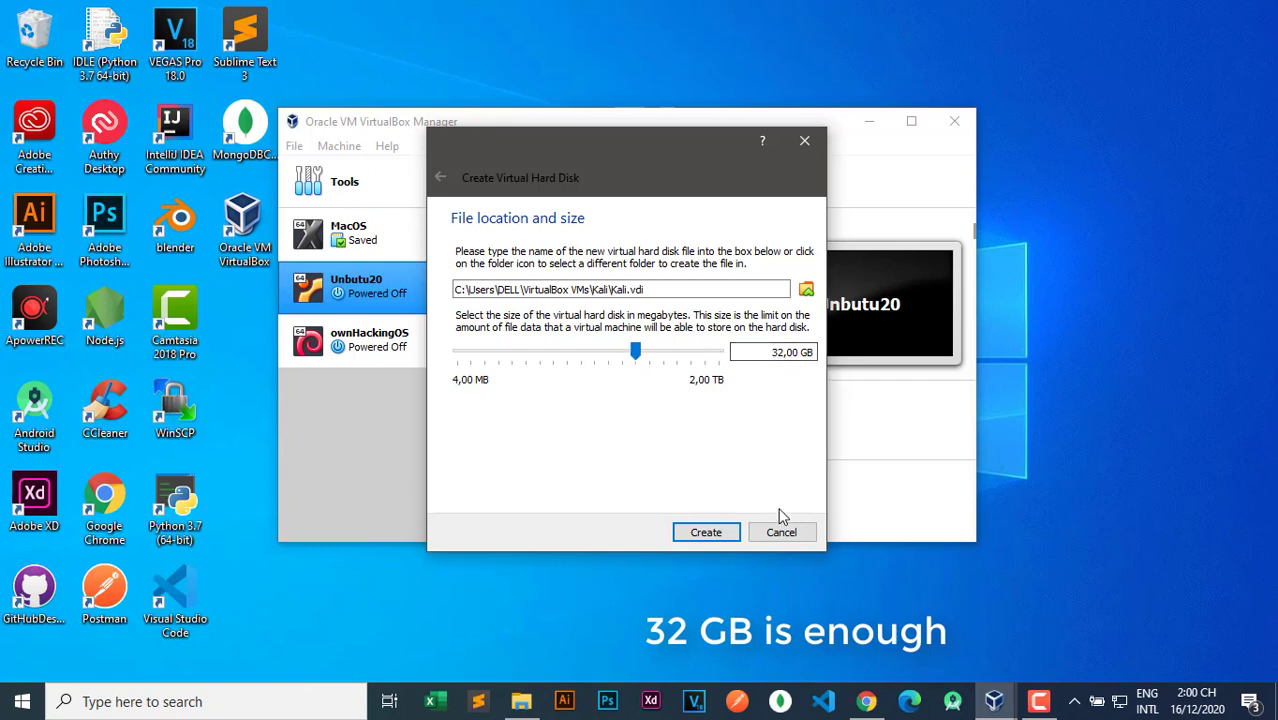
click(705, 532)
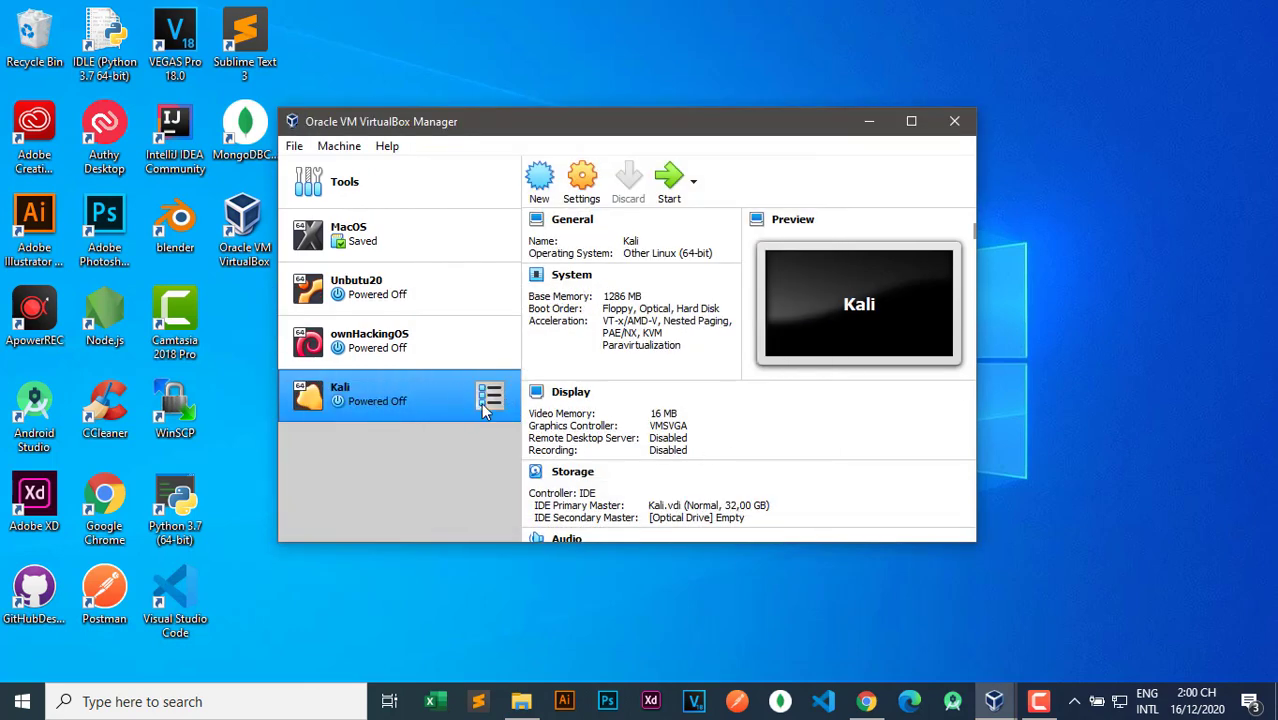
Open the Kali VM's settings and view the General > Advanced options.
click(586, 180)
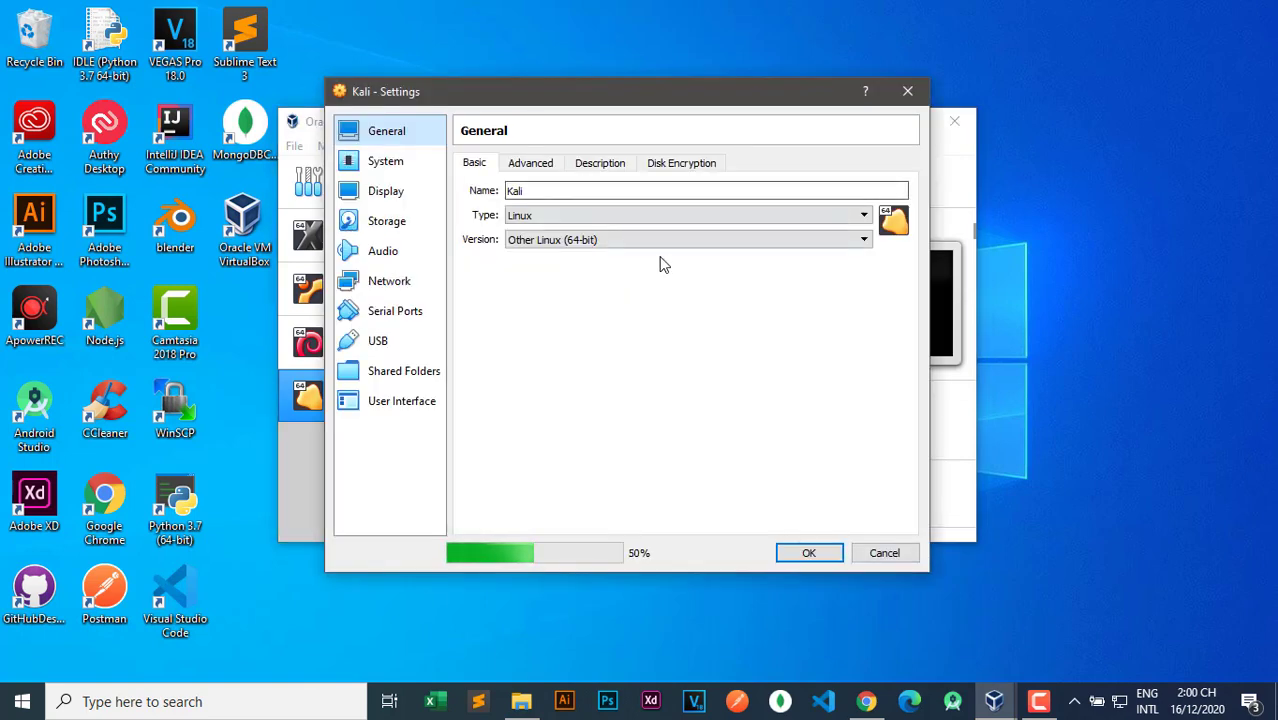
click(521, 701)
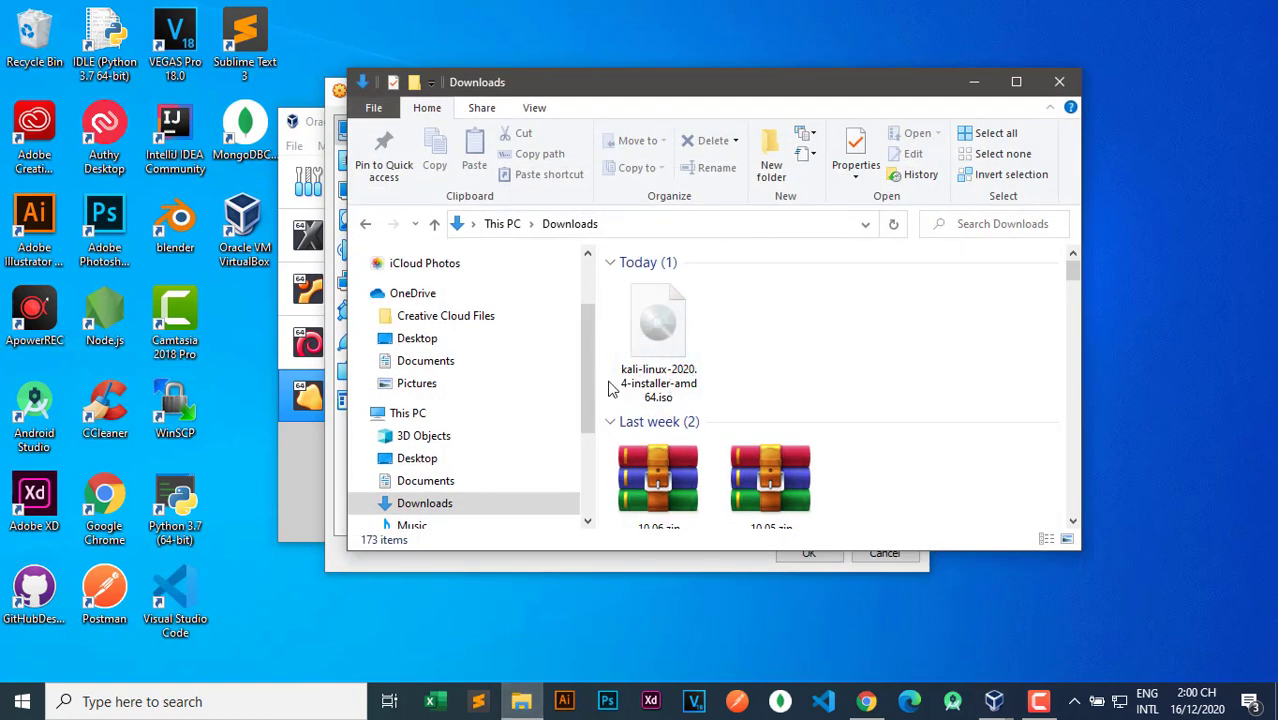
click(974, 81)
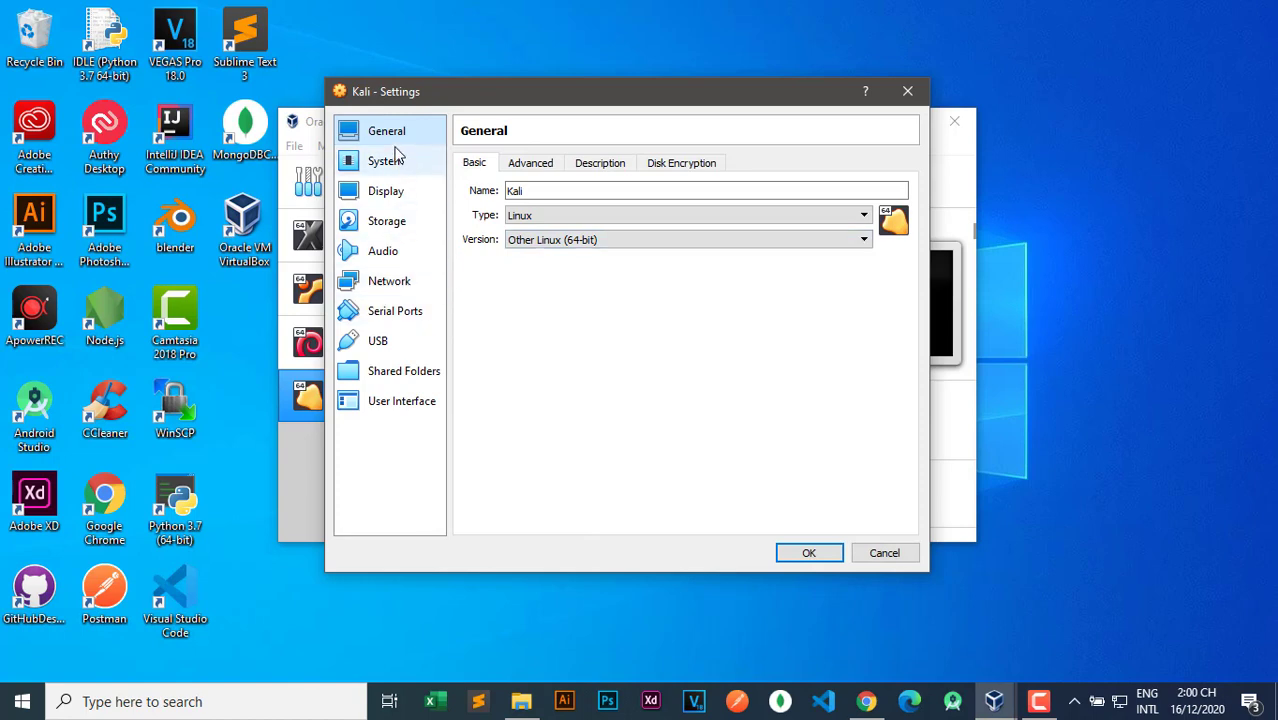
click(531, 168)
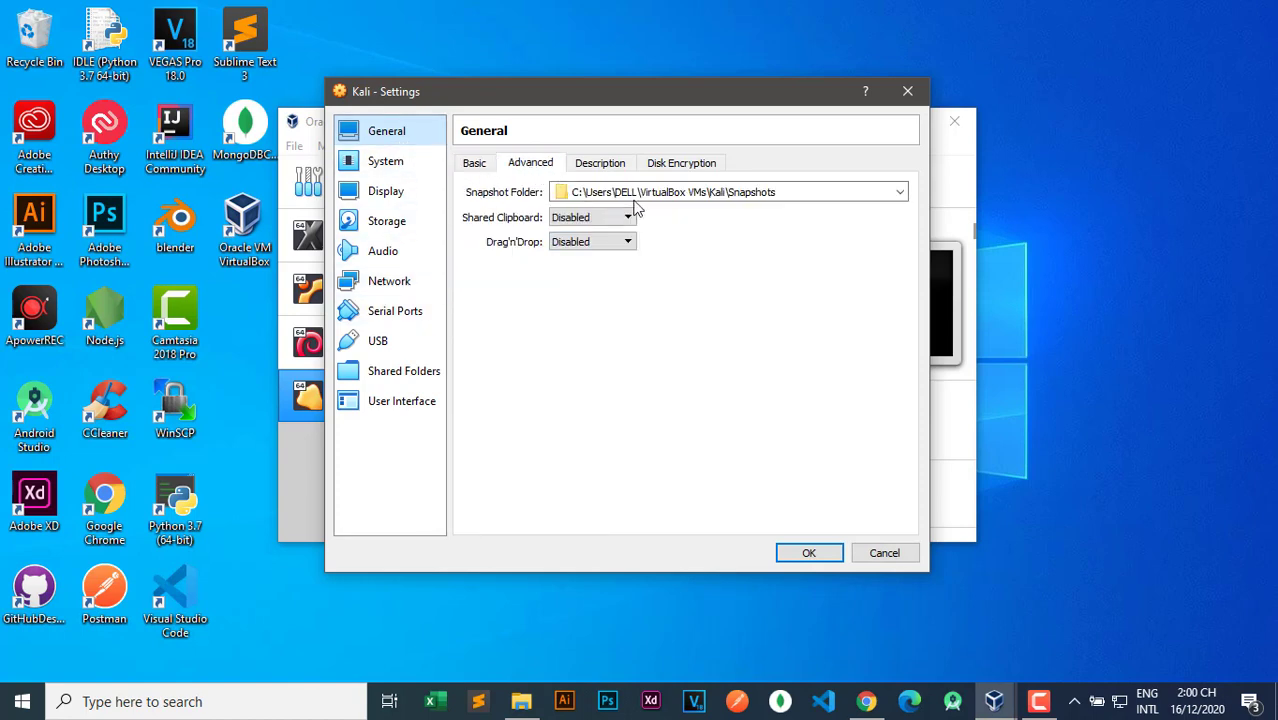
Set the Kali VM's processor count to 2 CPUs under System > Processor.
click(386, 166)
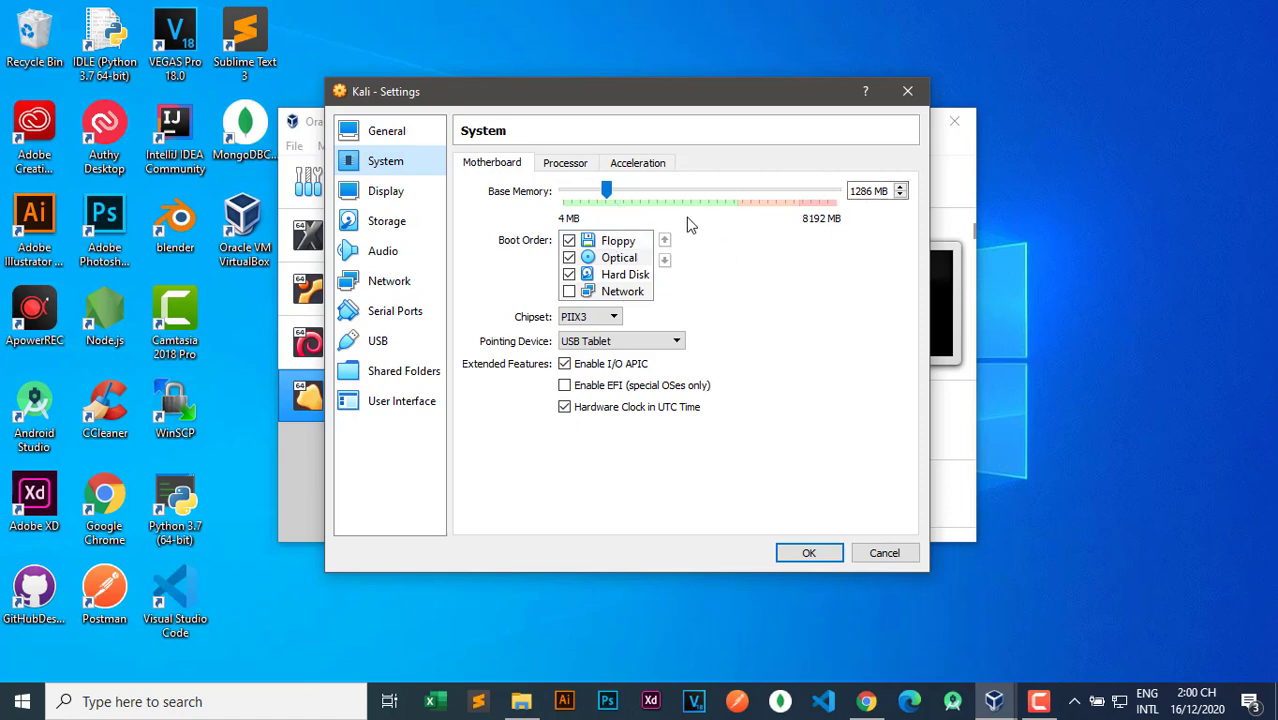
click(563, 164)
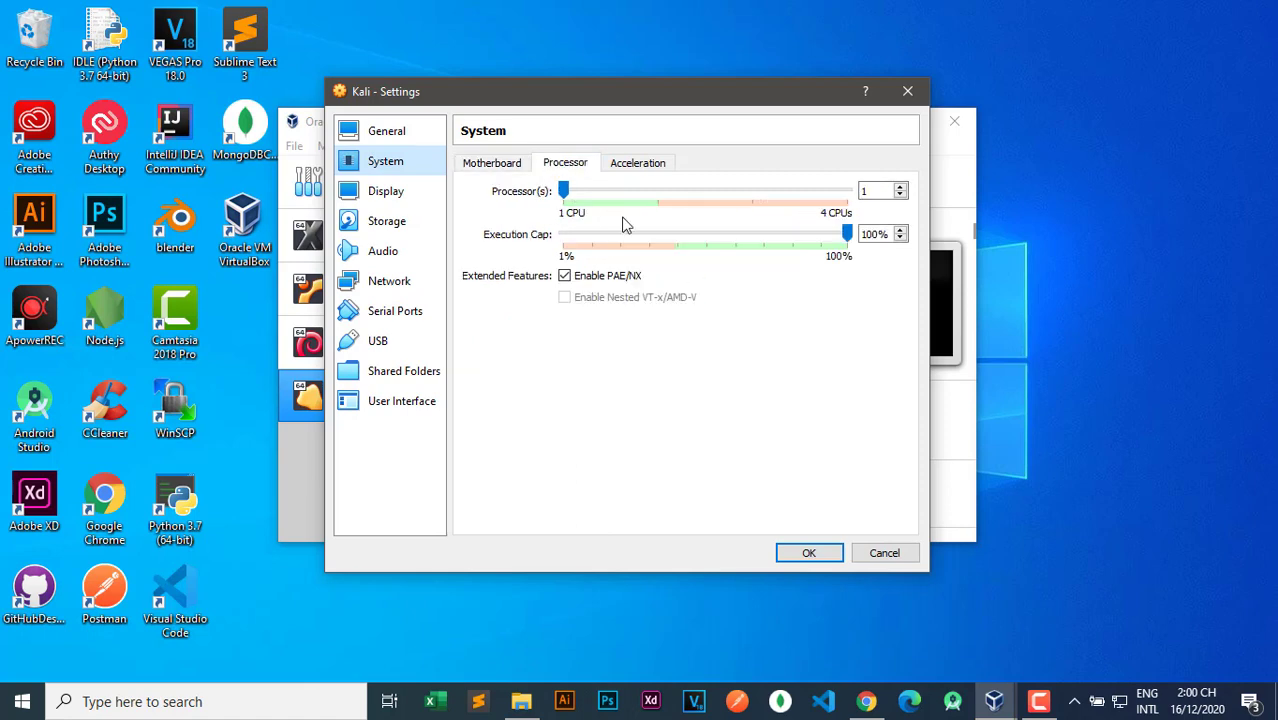
click(871, 191)
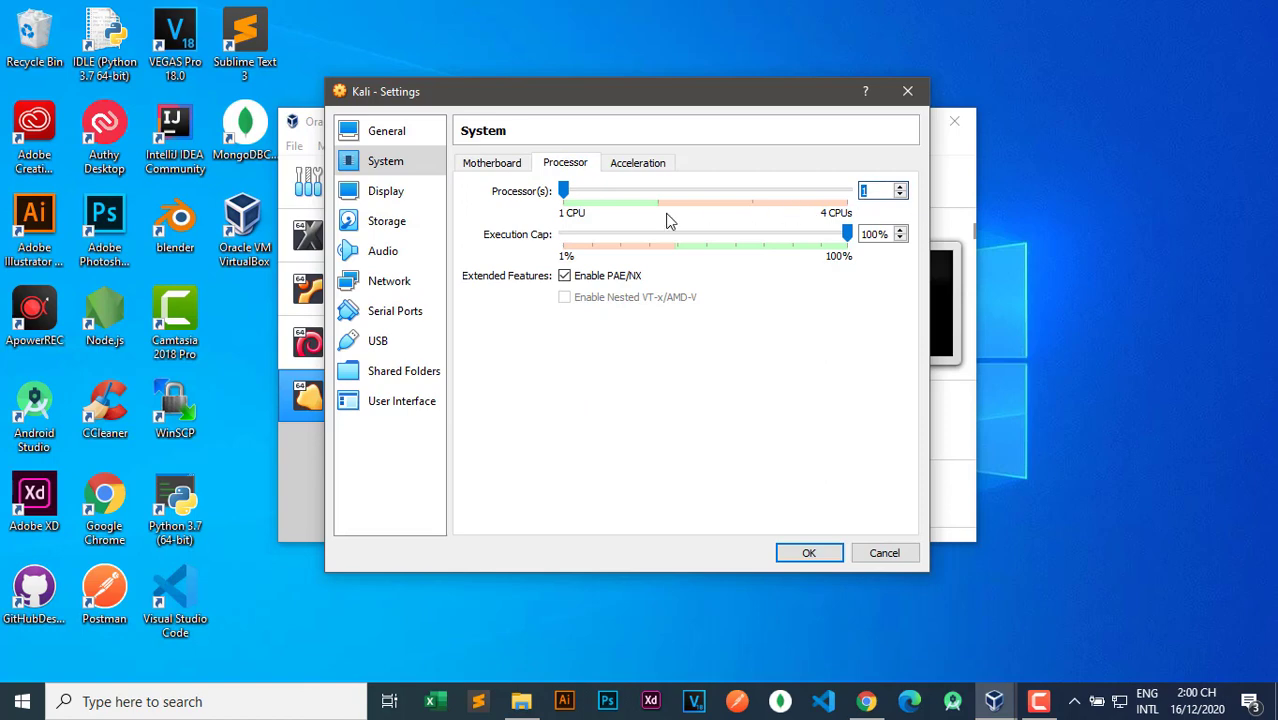
click(566, 193)
drag(563, 191, 645, 194)
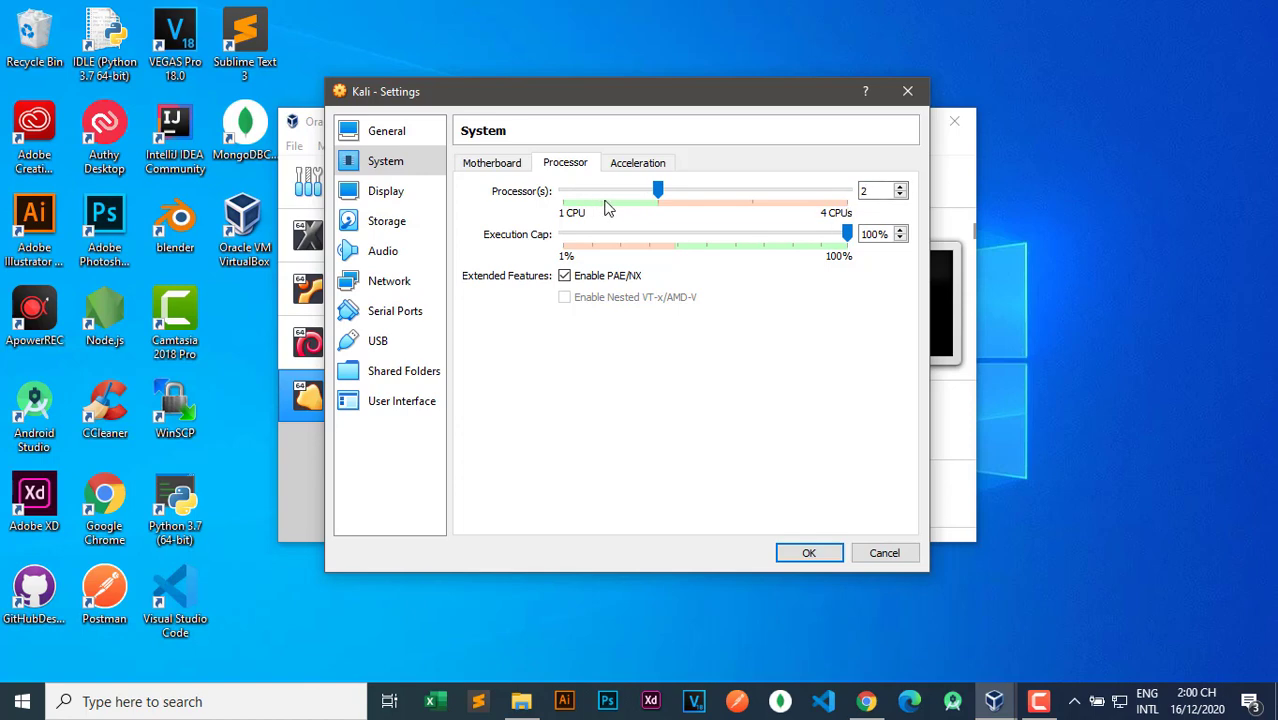
click(377, 196)
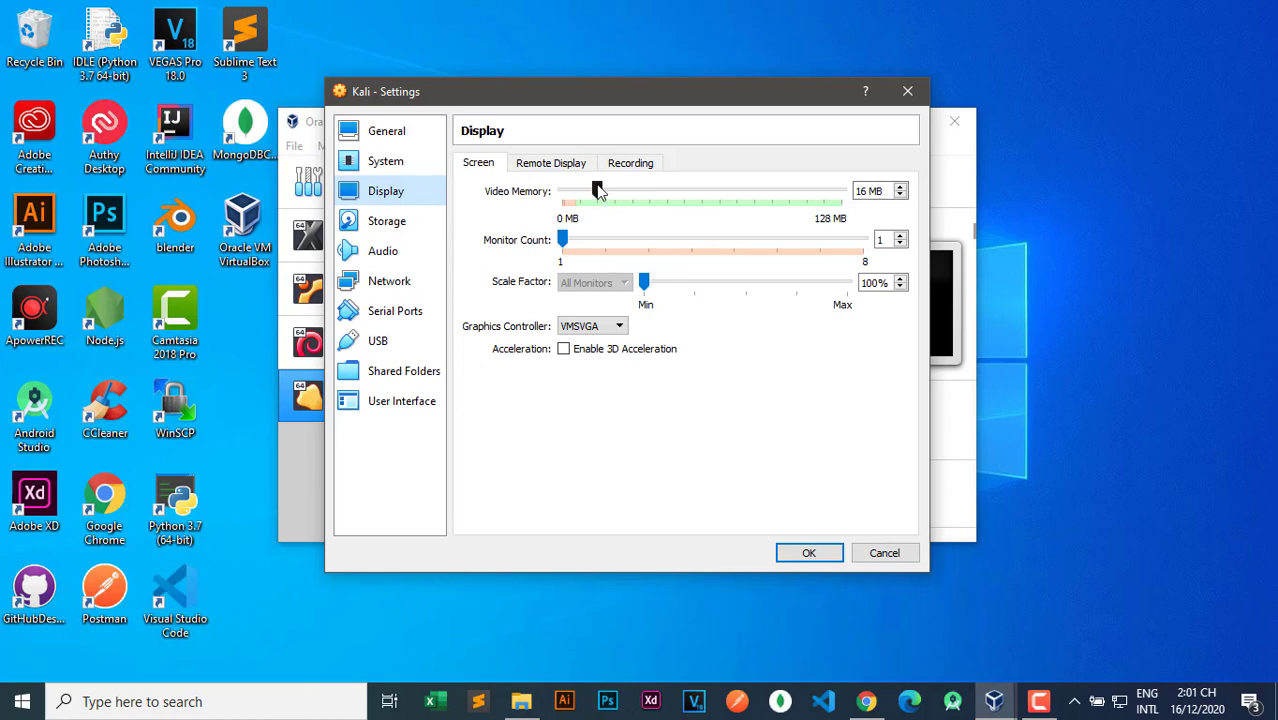
Raise the display scale factor to about 151% and video memory to 128 MB.
drag(648, 283, 757, 286)
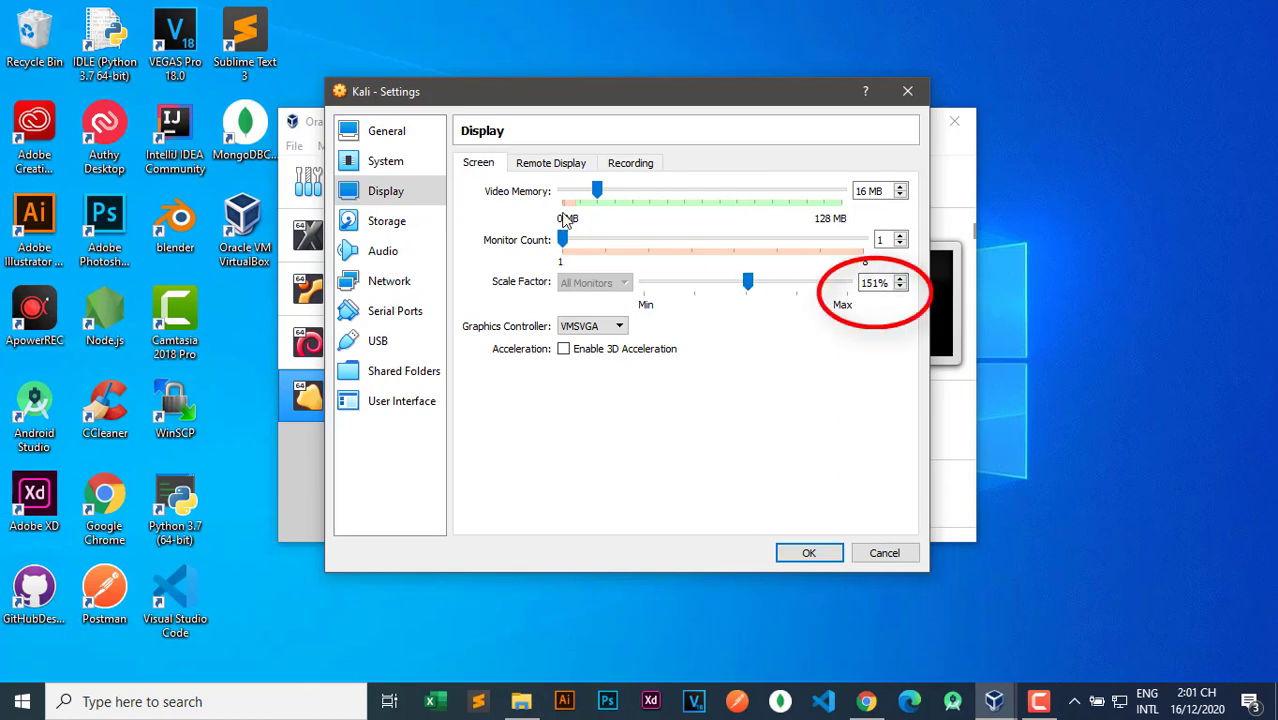
mouse_move(598, 192)
mouse_down()
mouse_move(842, 194)
mouse_move(615, 203)
mouse_up()
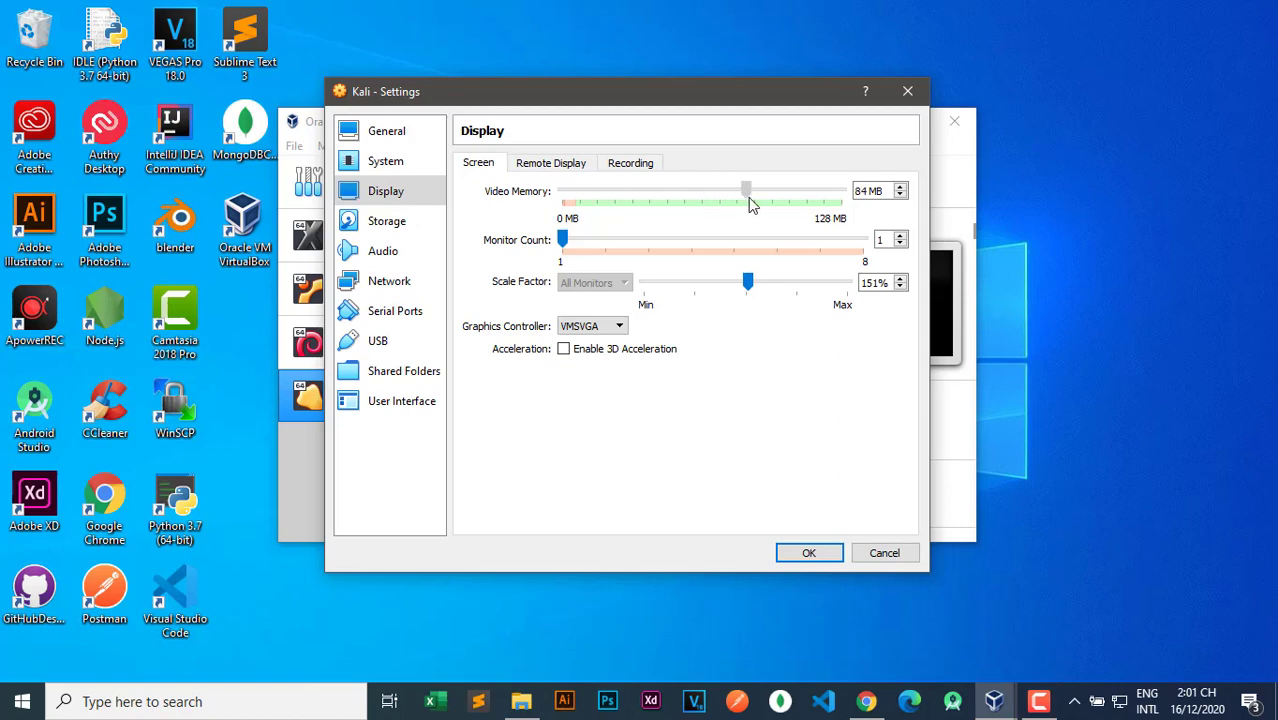
drag(752, 204, 845, 195)
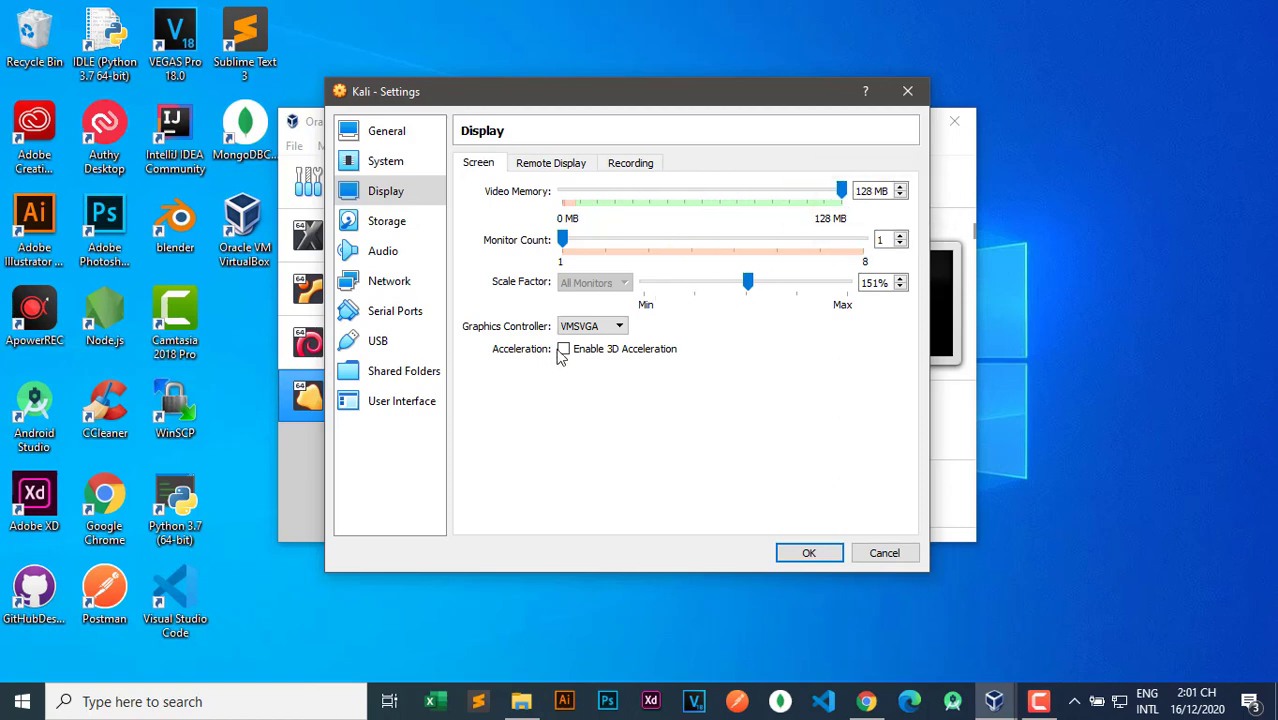
click(397, 227)
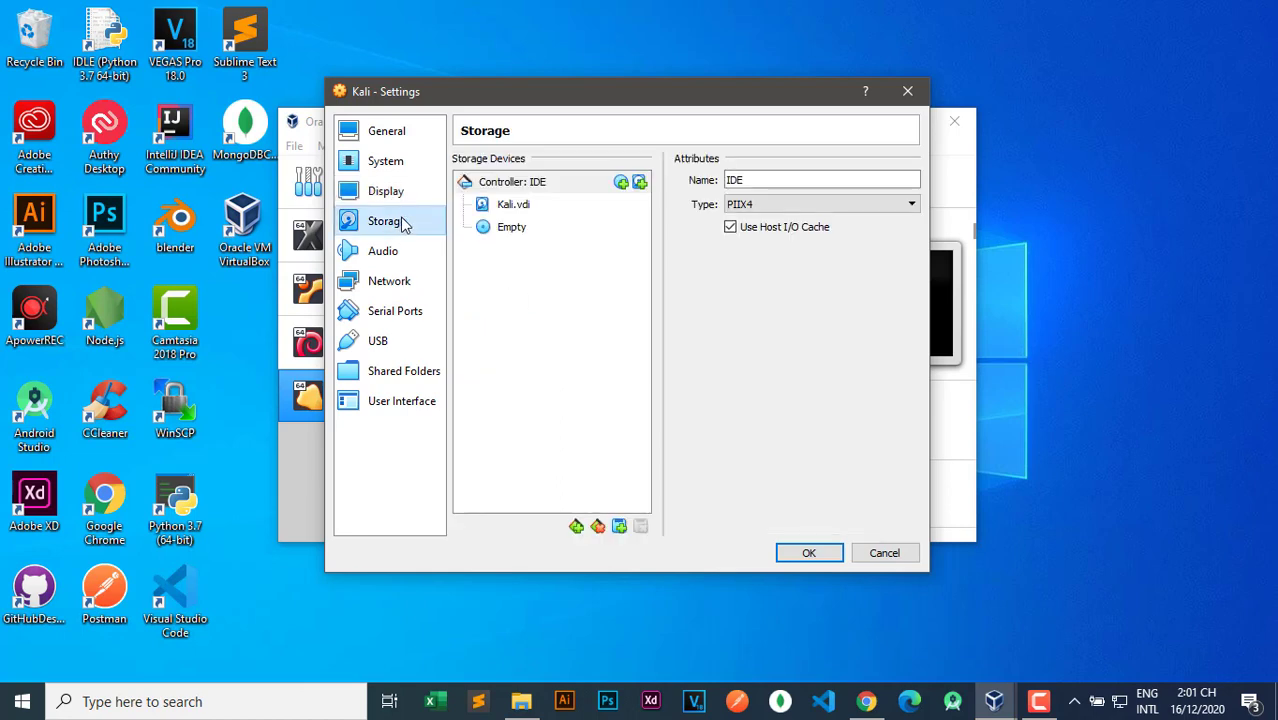
Attach kali-linux-2020.4-installer-amd64.iso from Downloads as an optical drive on the IDE controller.
click(620, 184)
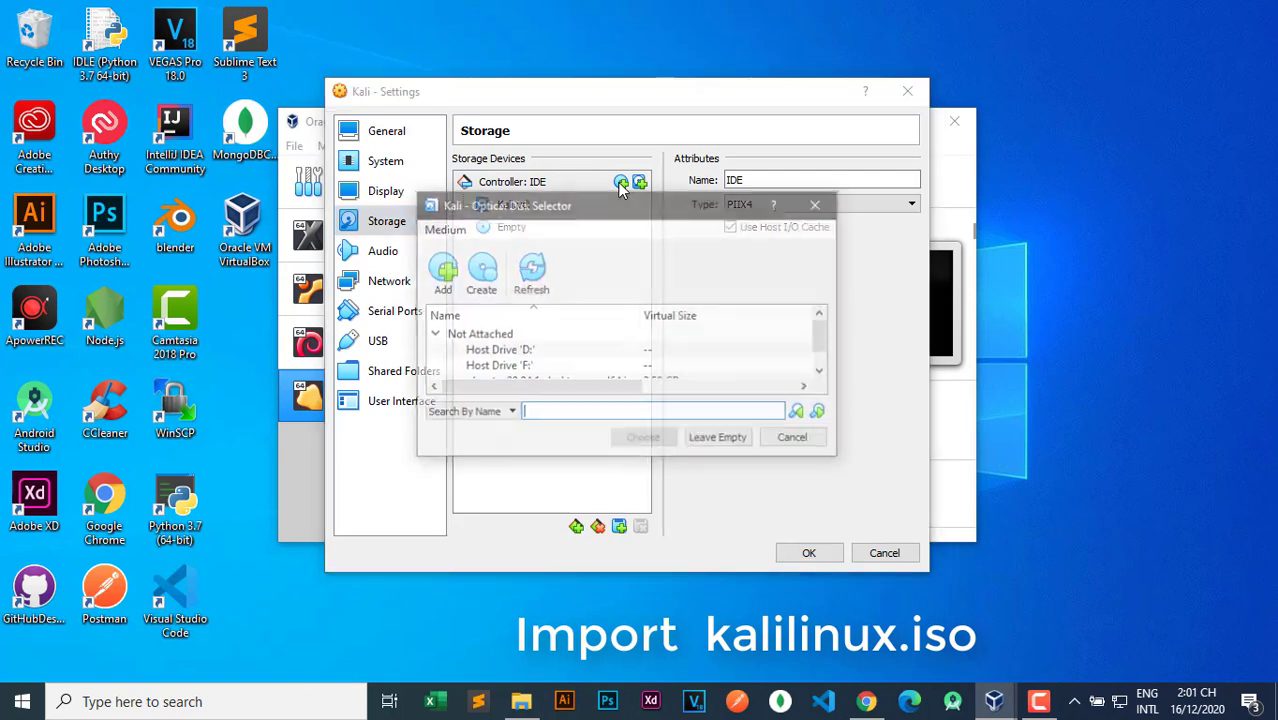
click(440, 268)
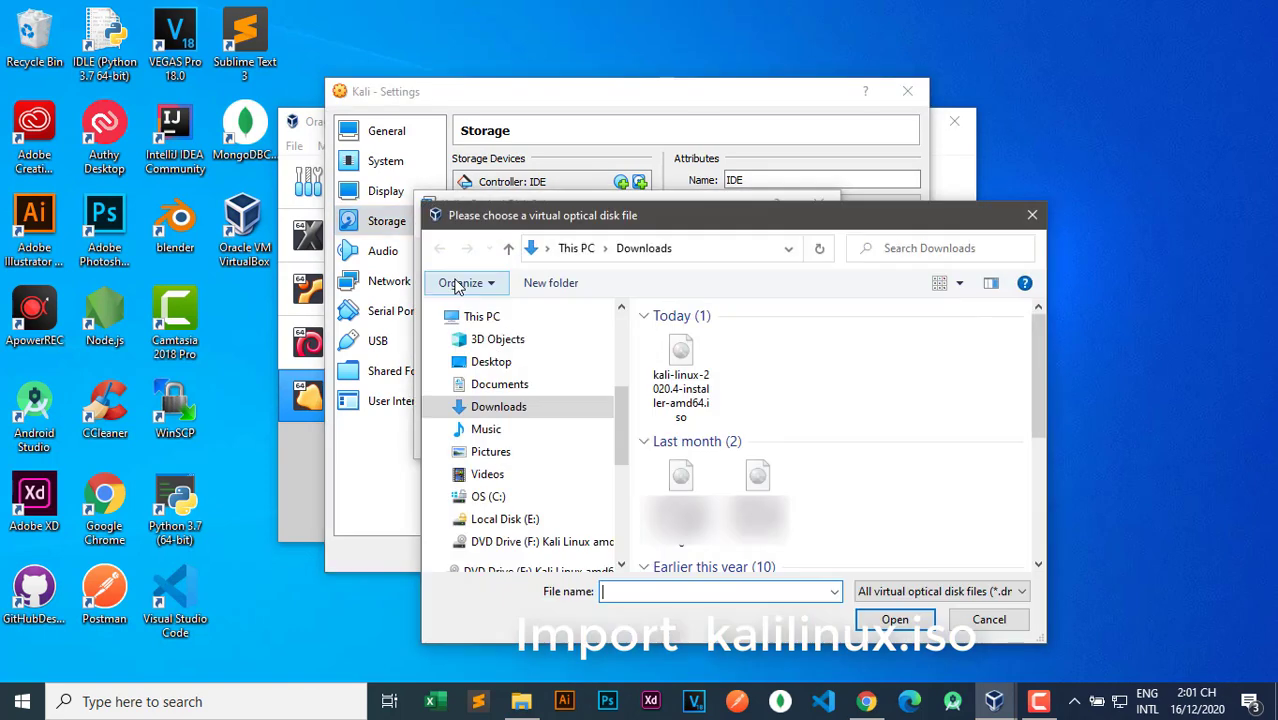
click(688, 378)
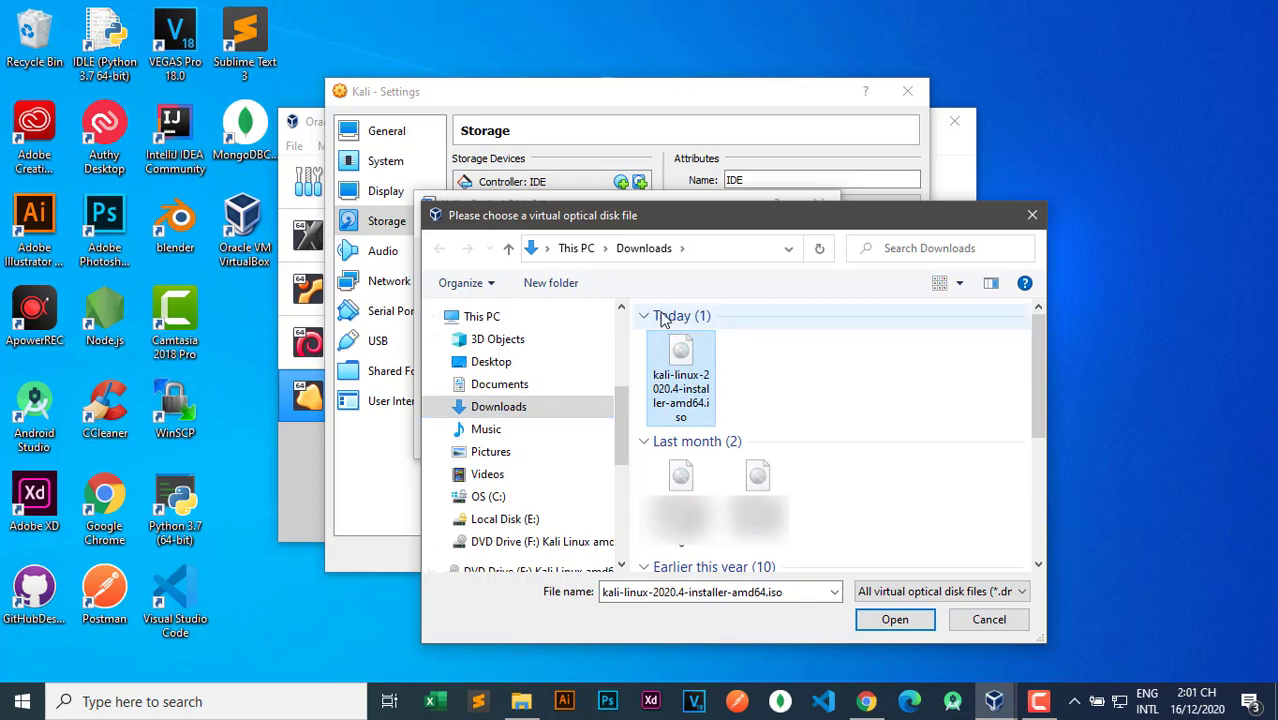
click(895, 619)
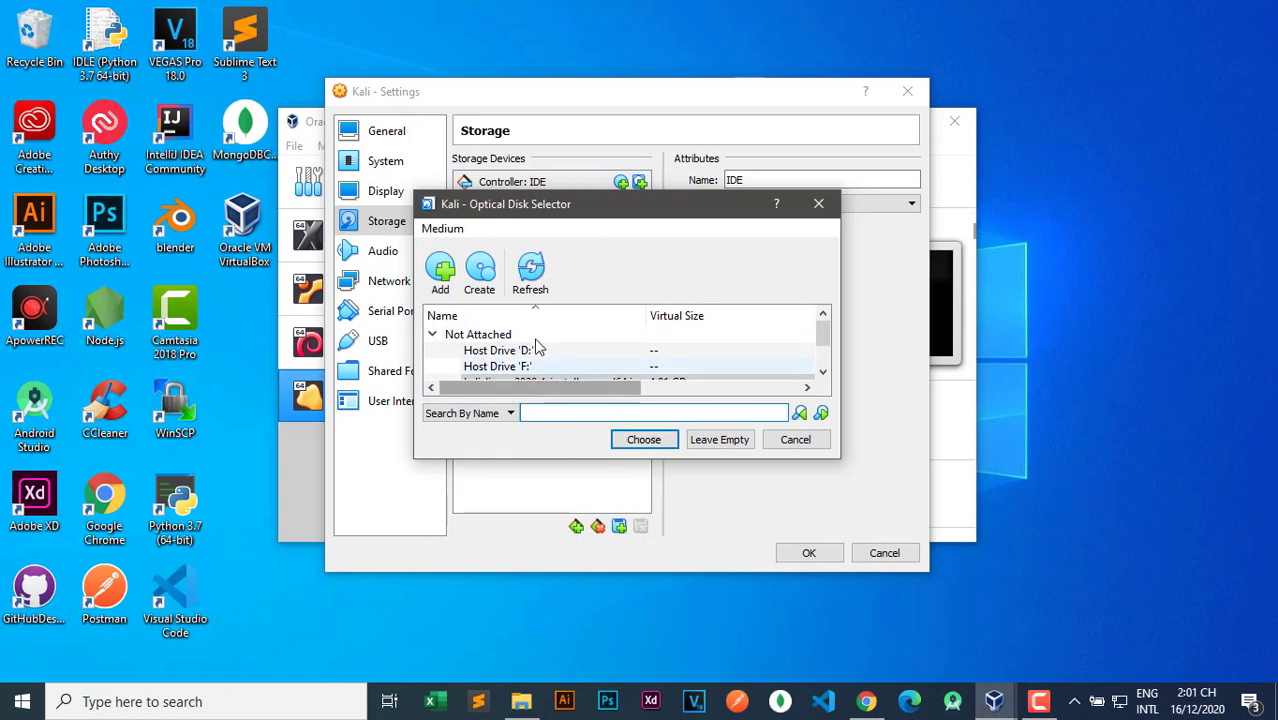
scroll(537, 350, down, 1)
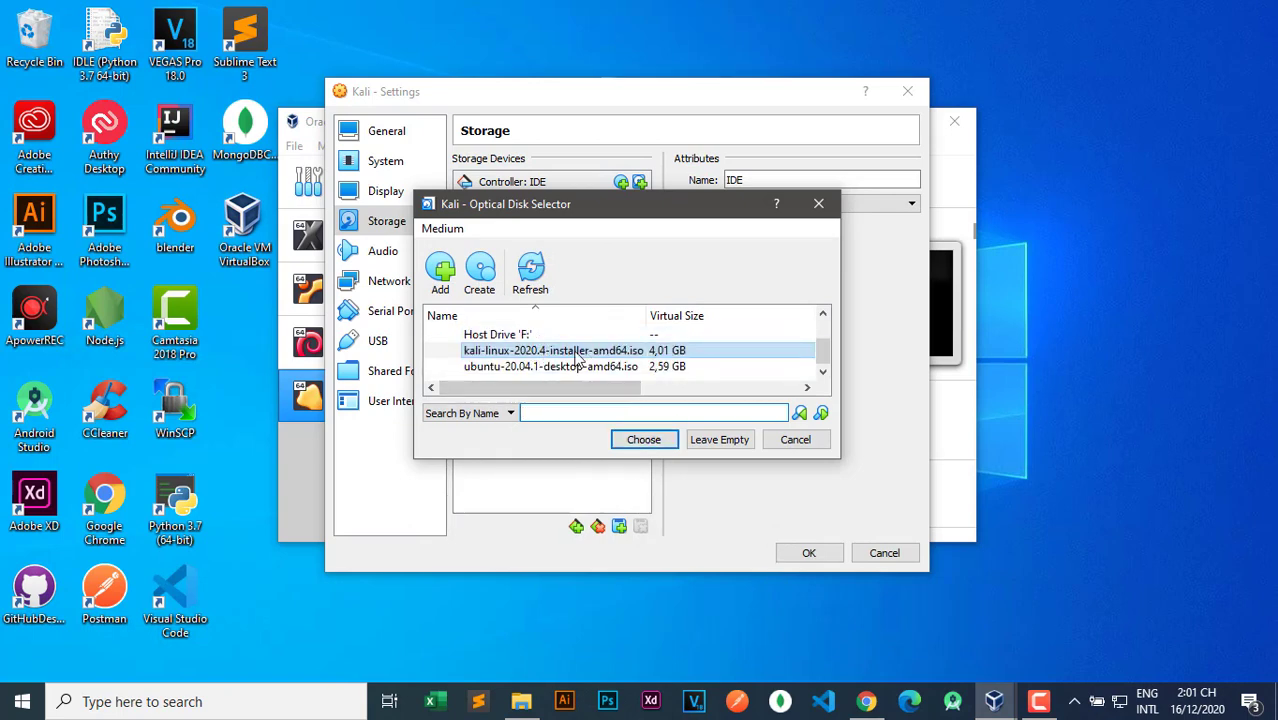
click(643, 440)
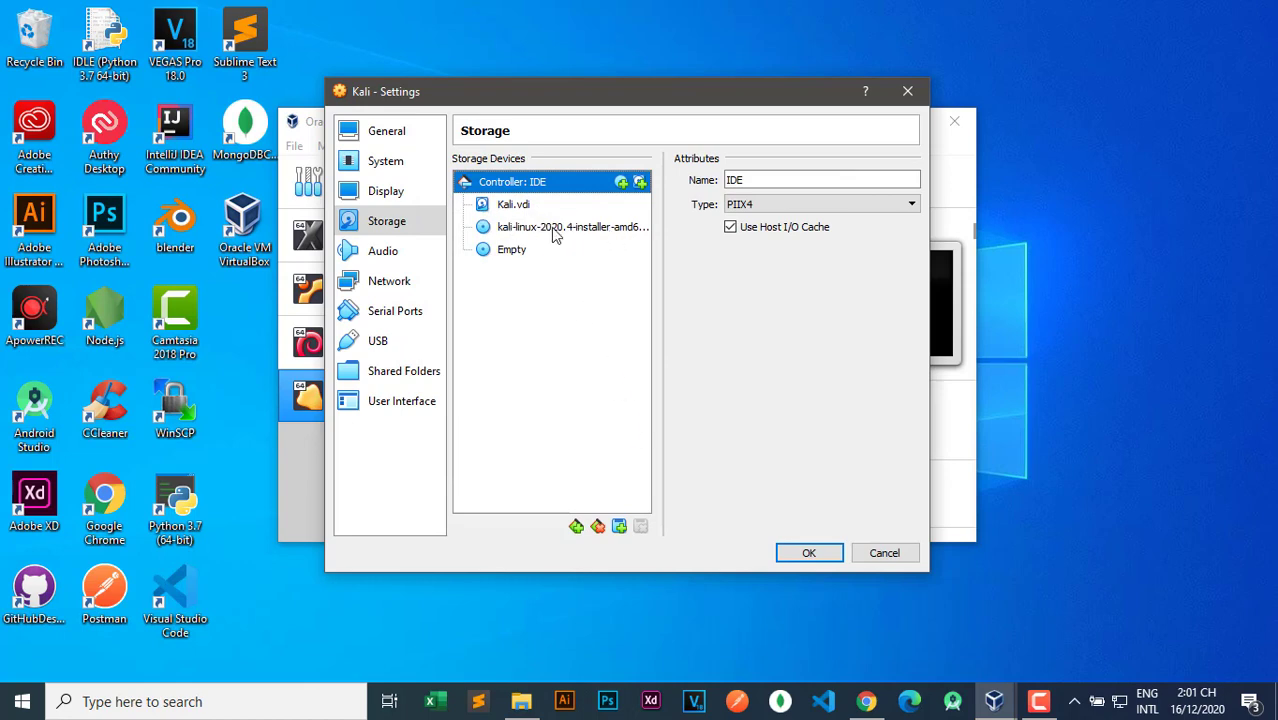
click(385, 254)
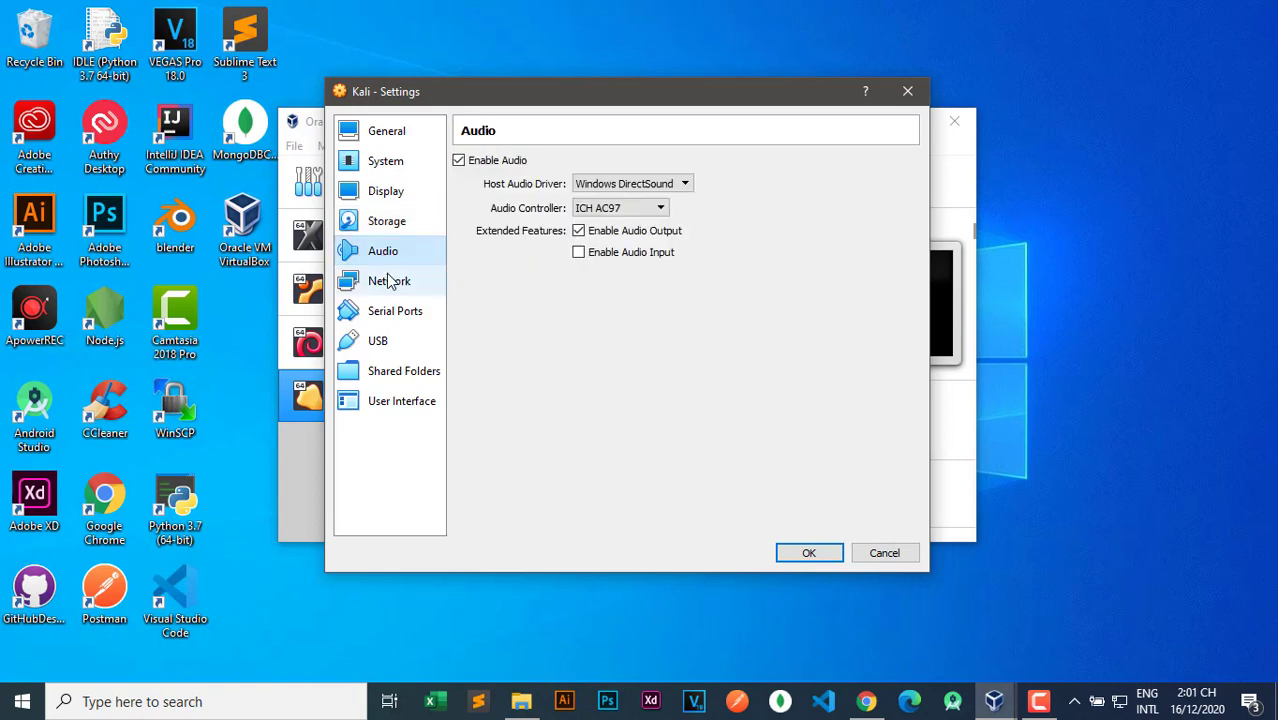
click(388, 283)
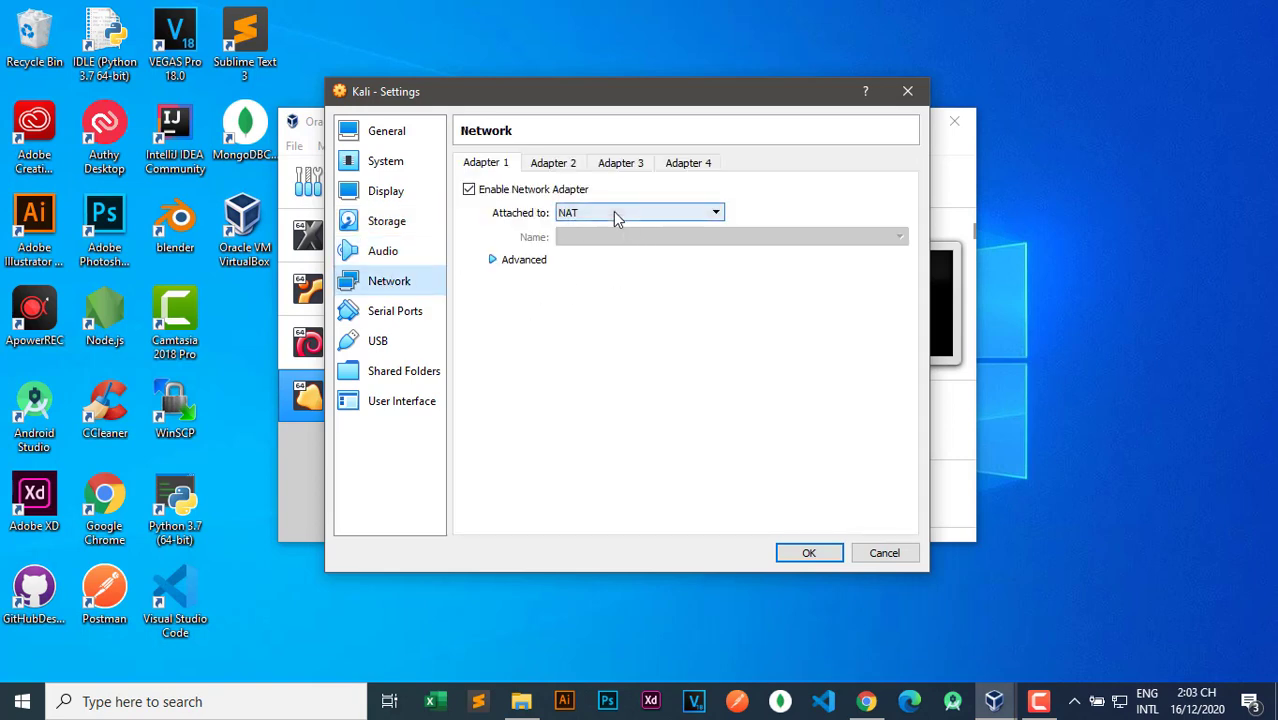
Try attaching Adapter 1 to NAT Network, find no network name, and close settings unsaved.
click(613, 211)
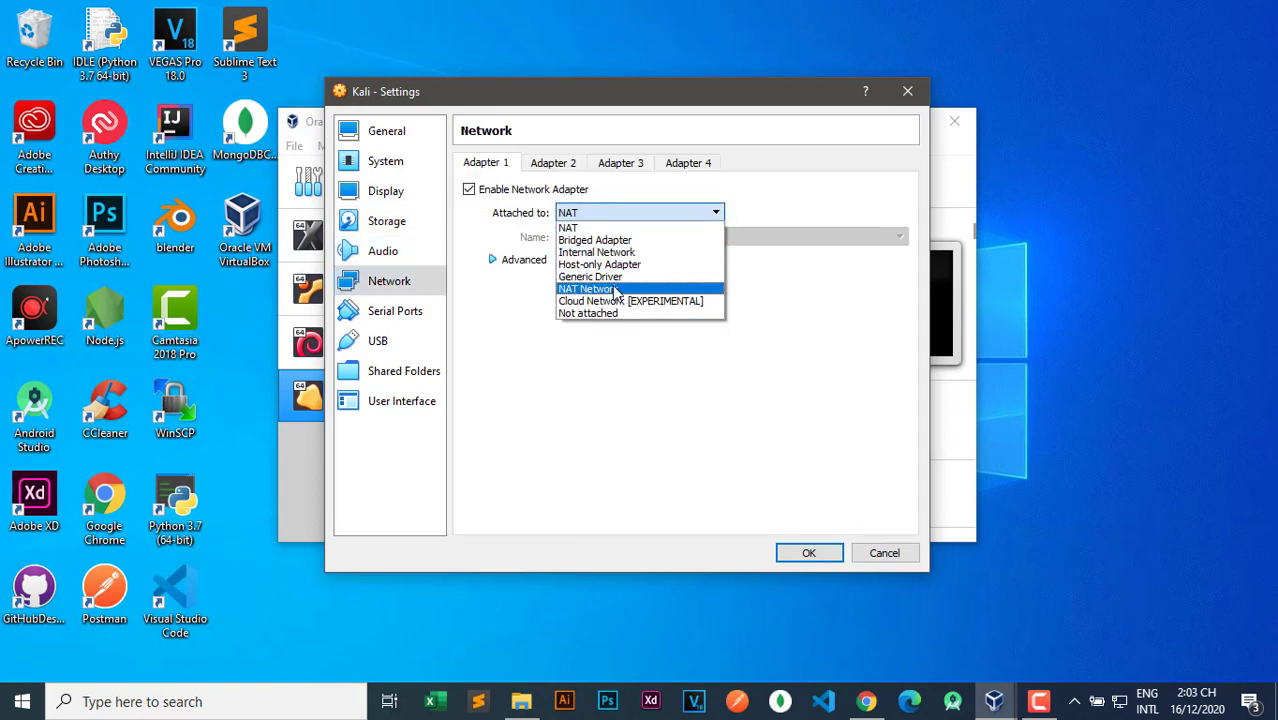
click(610, 288)
click(610, 237)
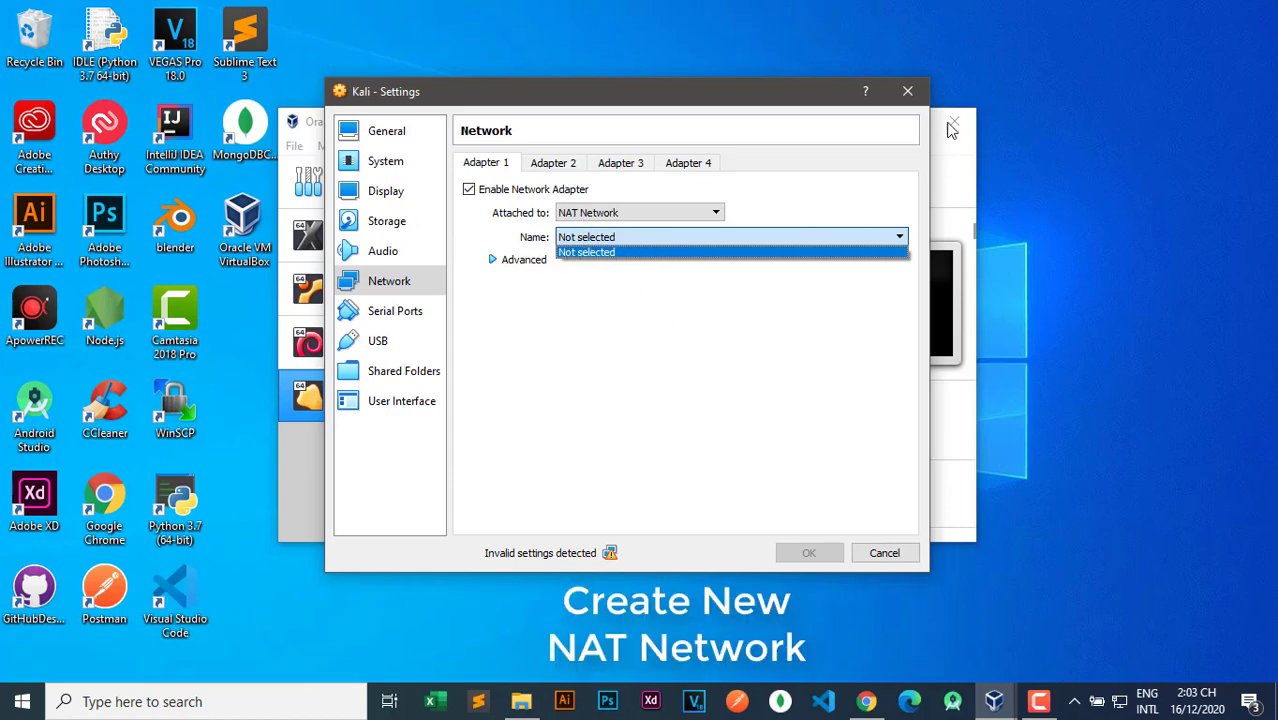
click(906, 93)
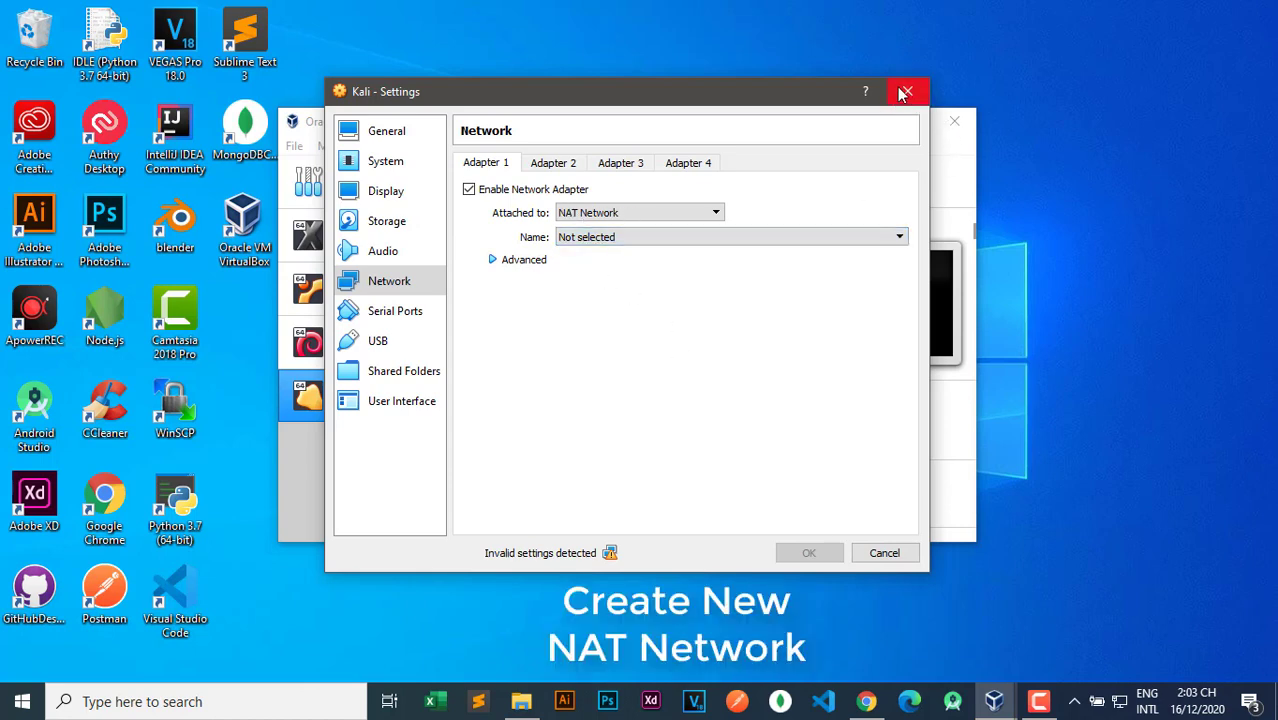
click(903, 93)
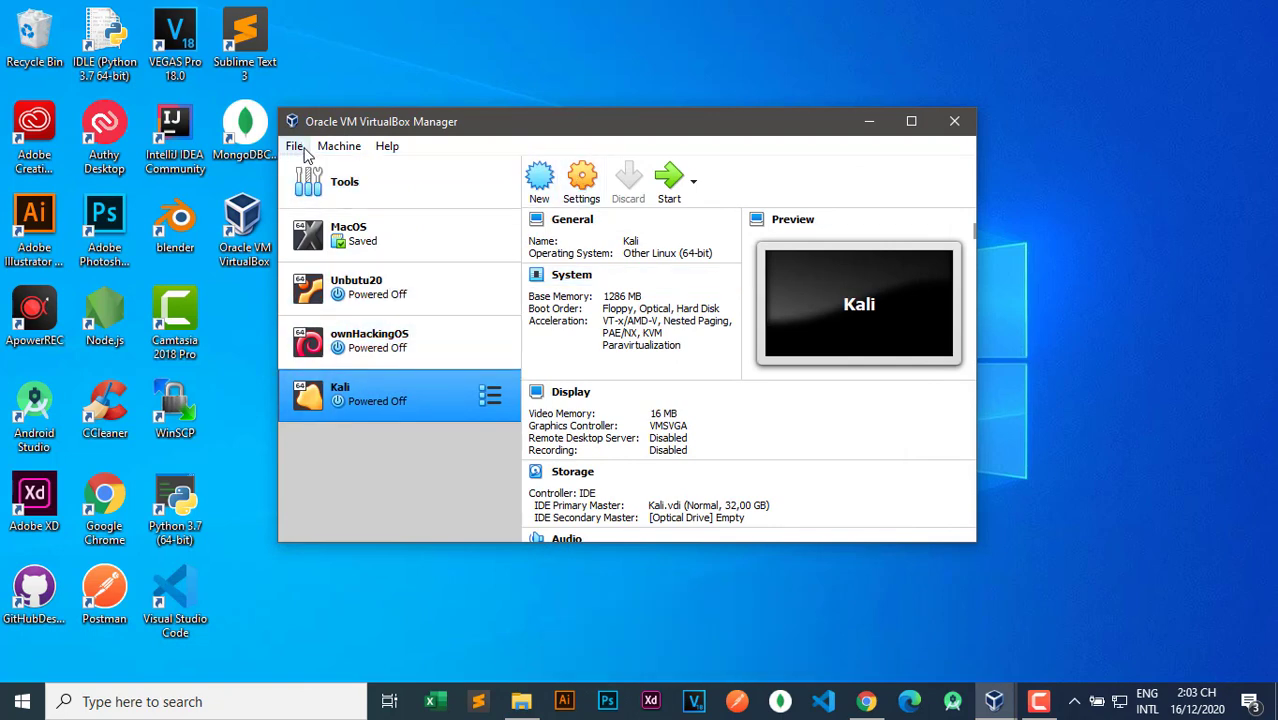
Add an active NAT network named NatNetwork in the global Network preferences and save.
click(300, 148)
click(314, 172)
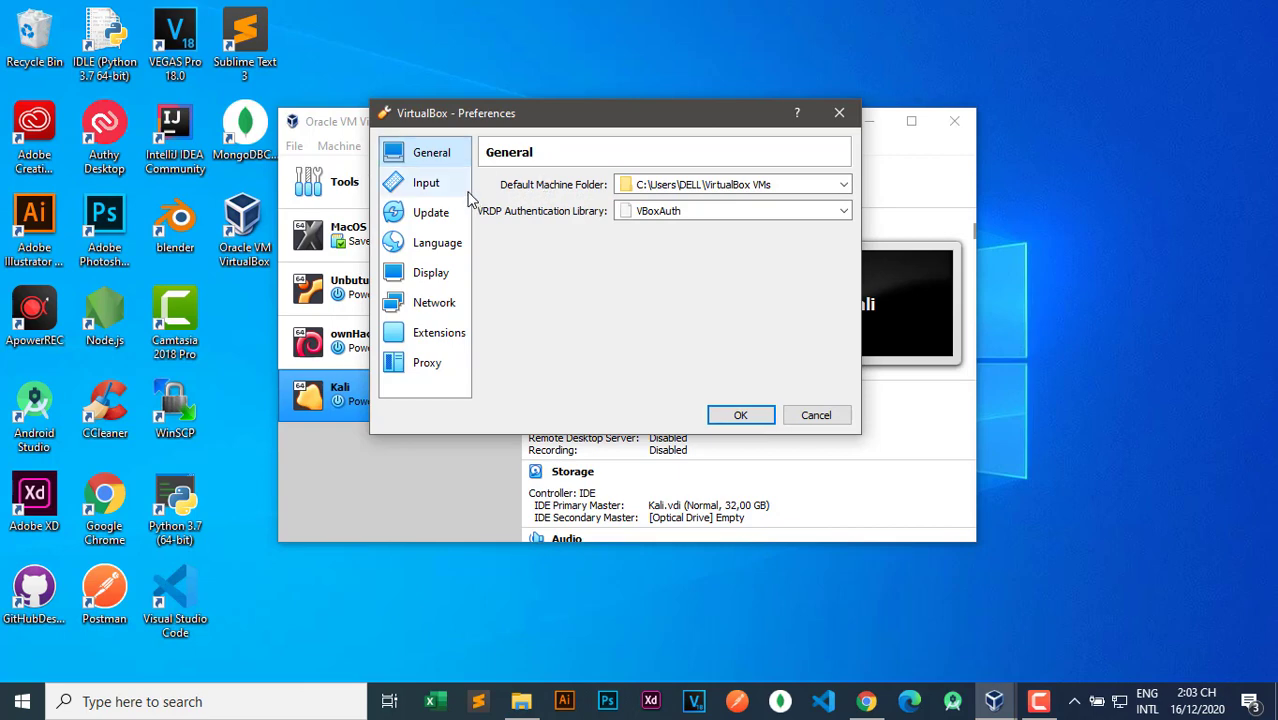
click(432, 306)
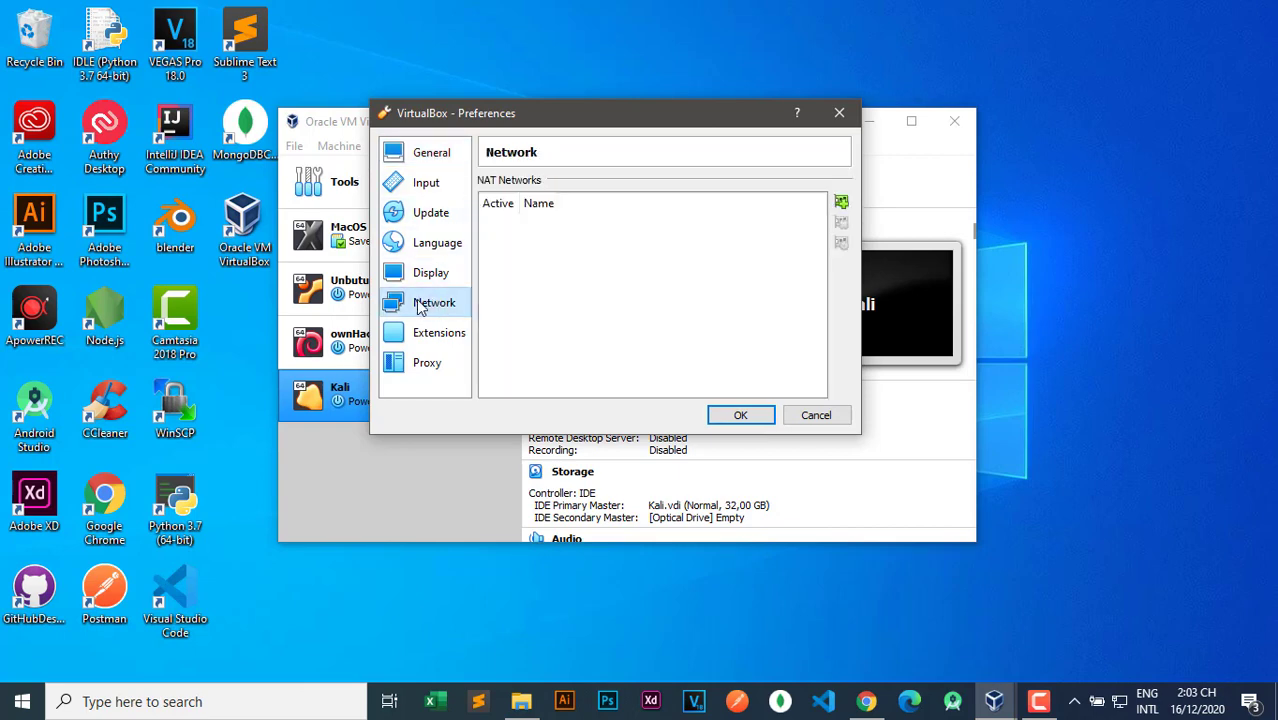
click(841, 202)
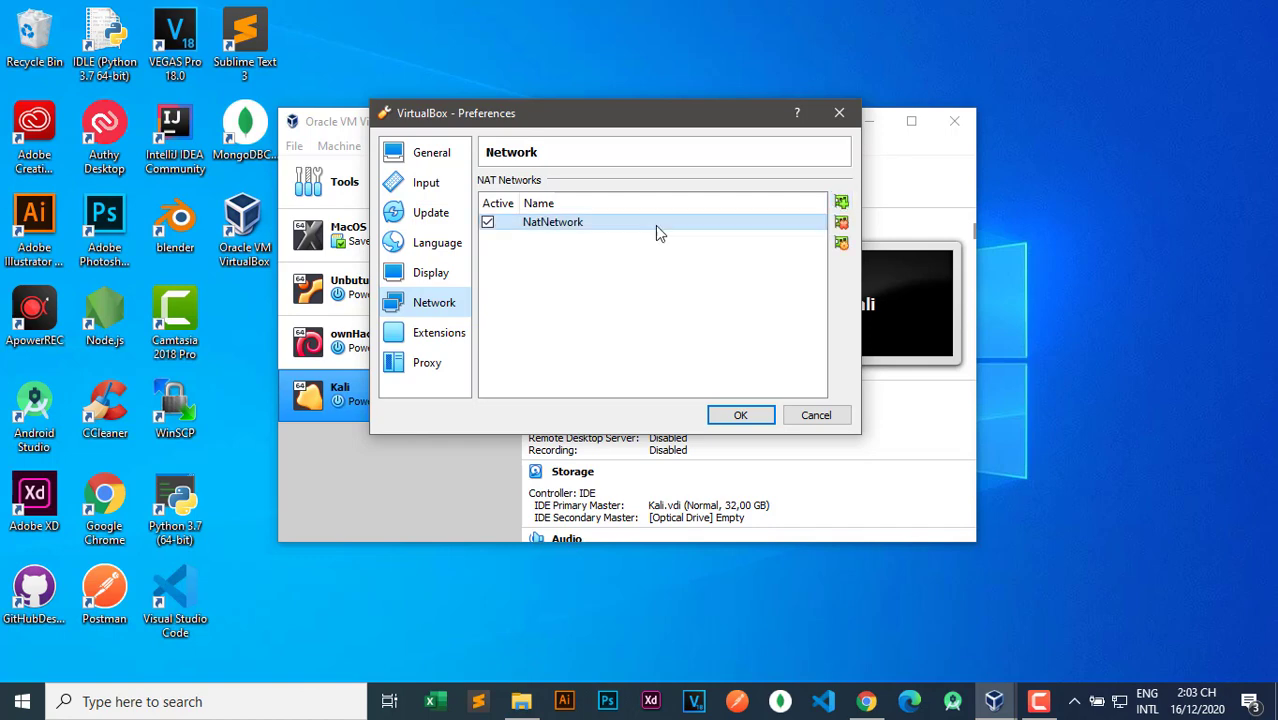
click(740, 415)
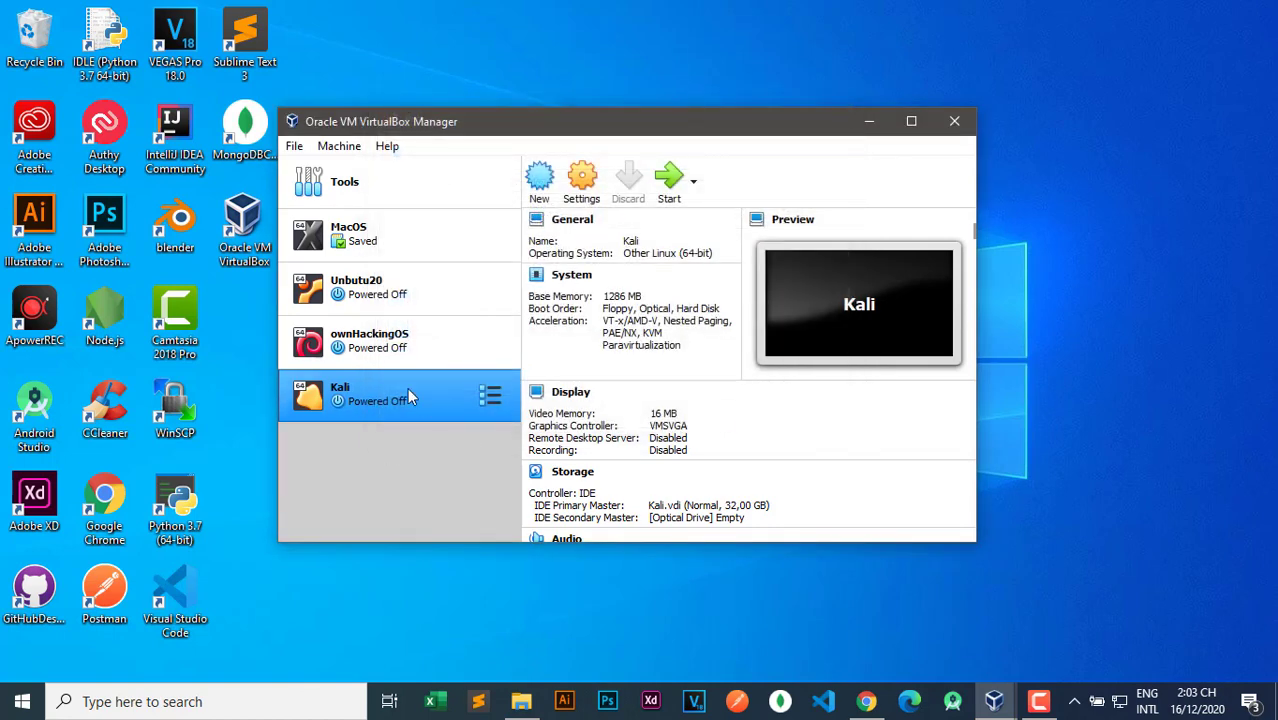
Attach the Kali VM's Adapter 1 to NAT Network NatNetwork and save the settings.
click(582, 182)
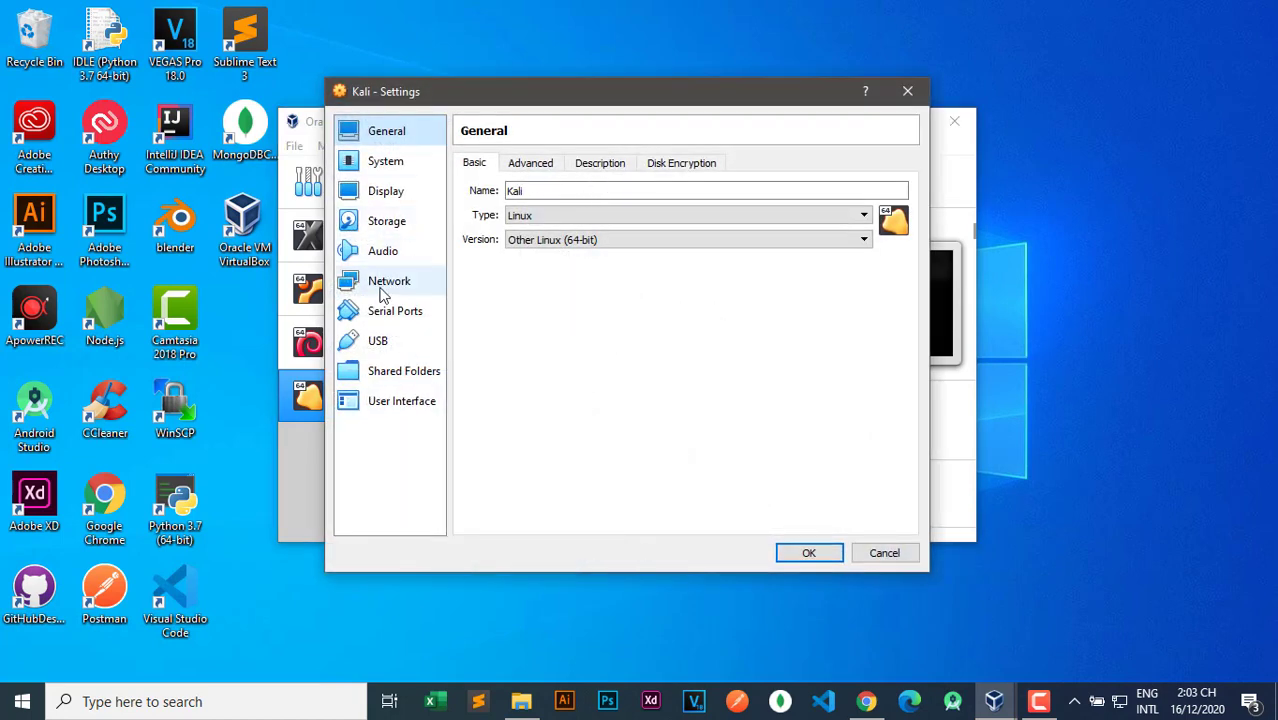
click(386, 283)
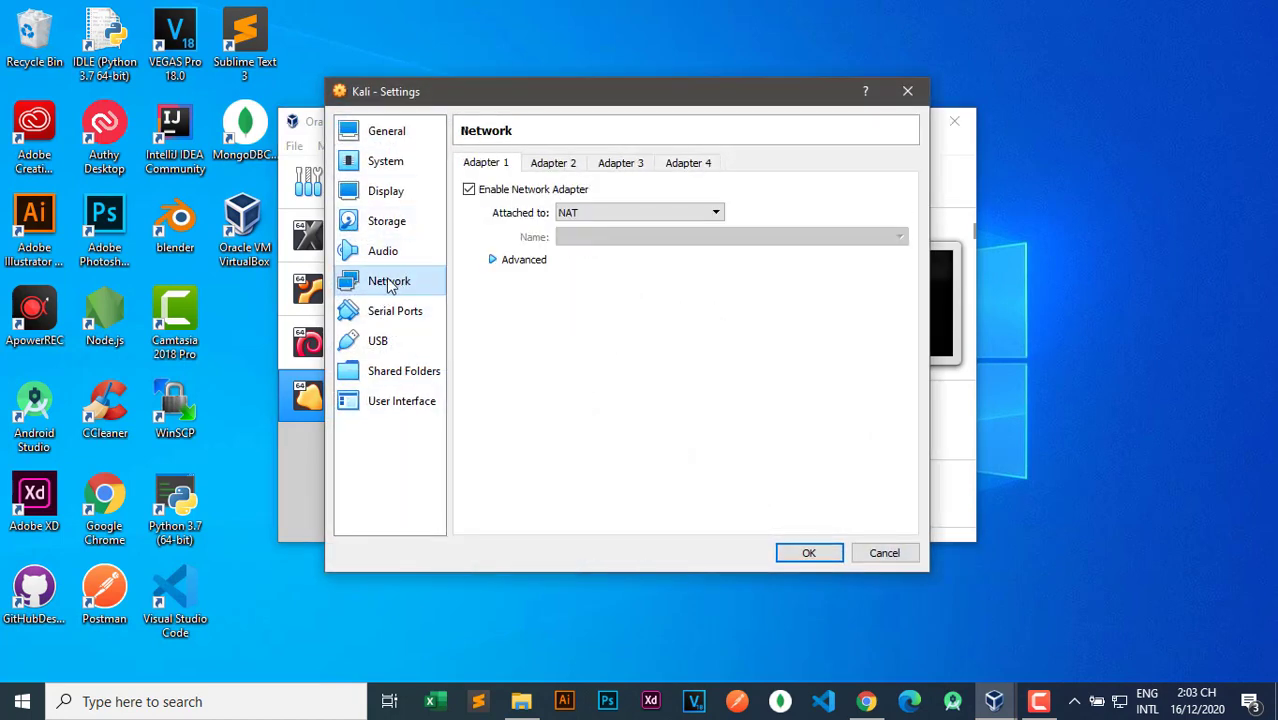
click(626, 217)
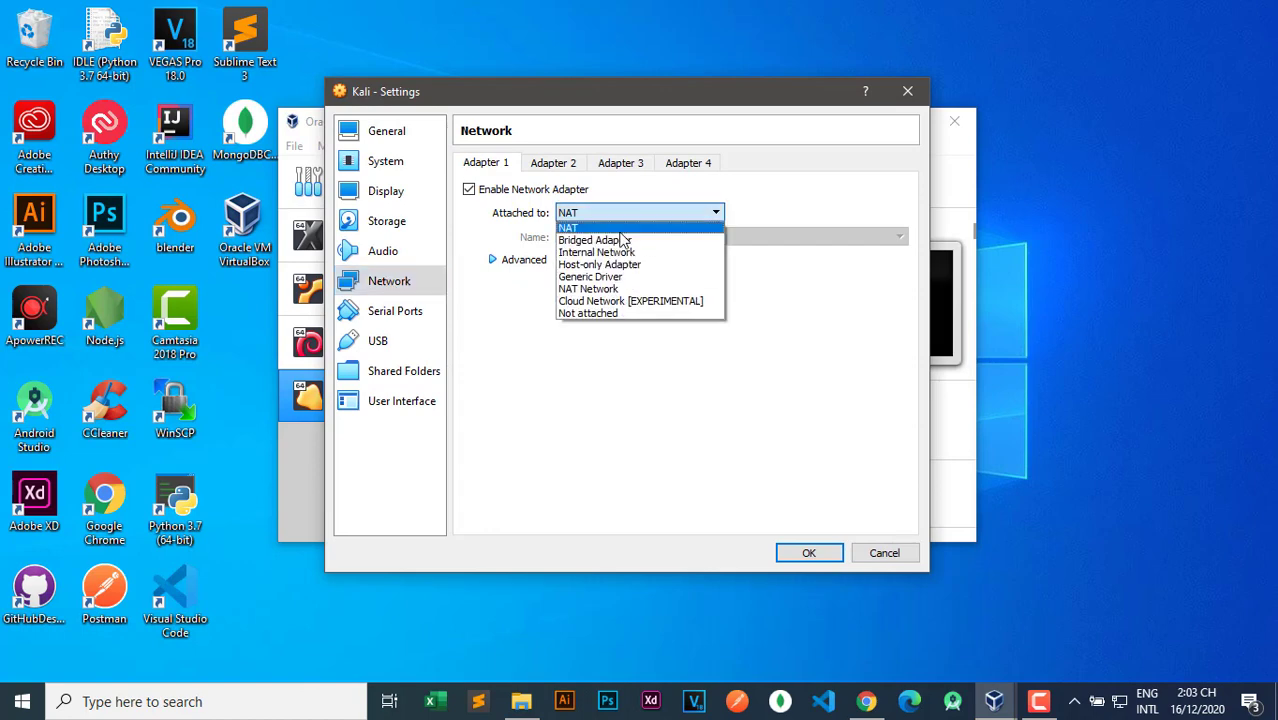
click(598, 290)
click(608, 238)
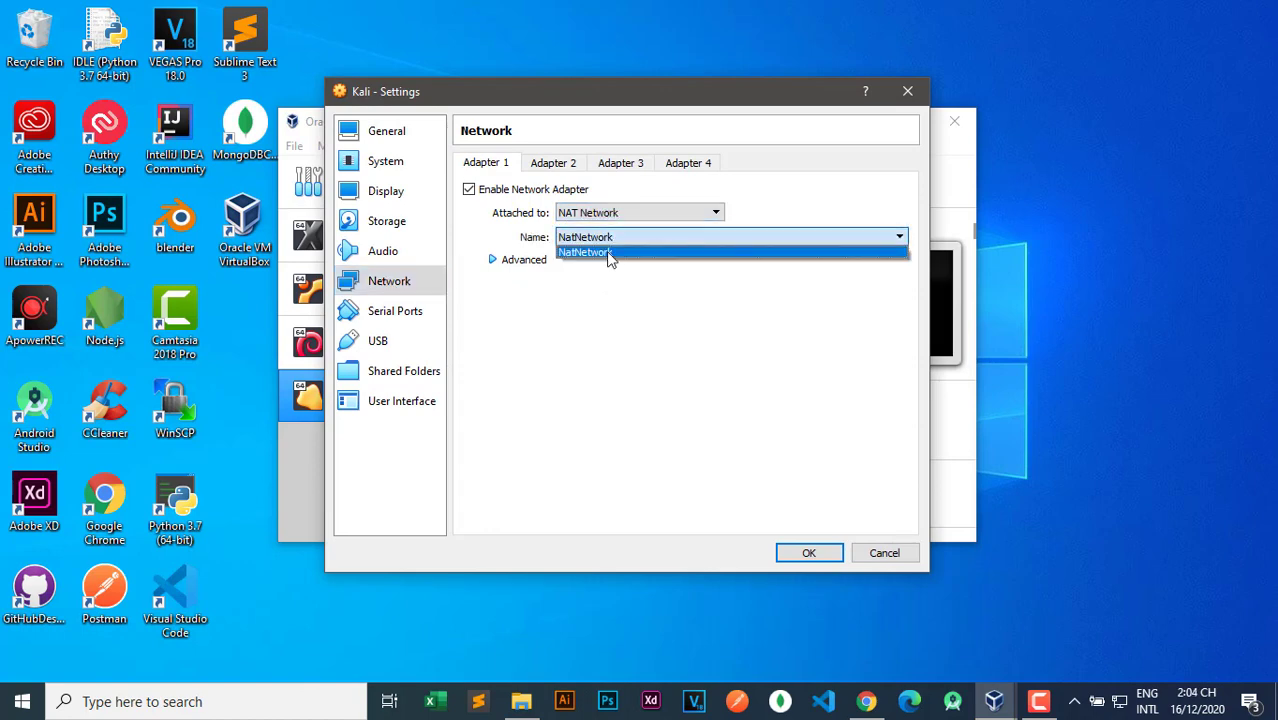
click(595, 254)
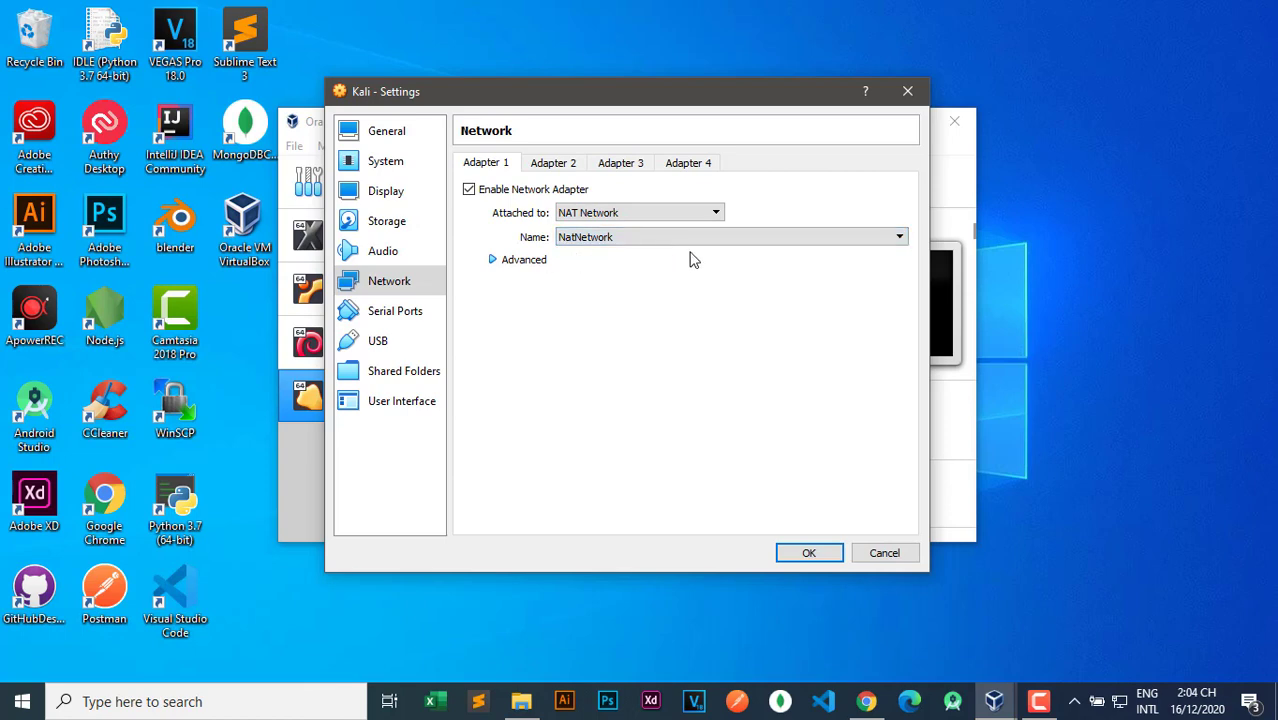
click(380, 318)
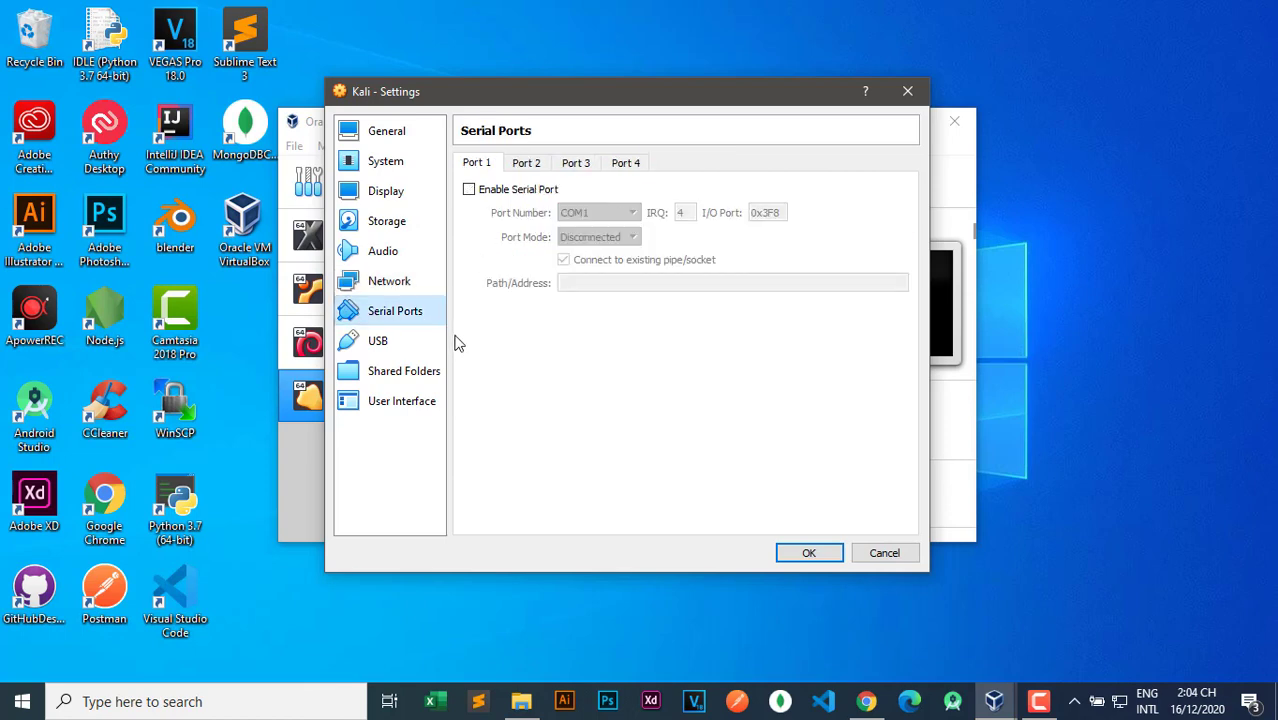
click(390, 343)
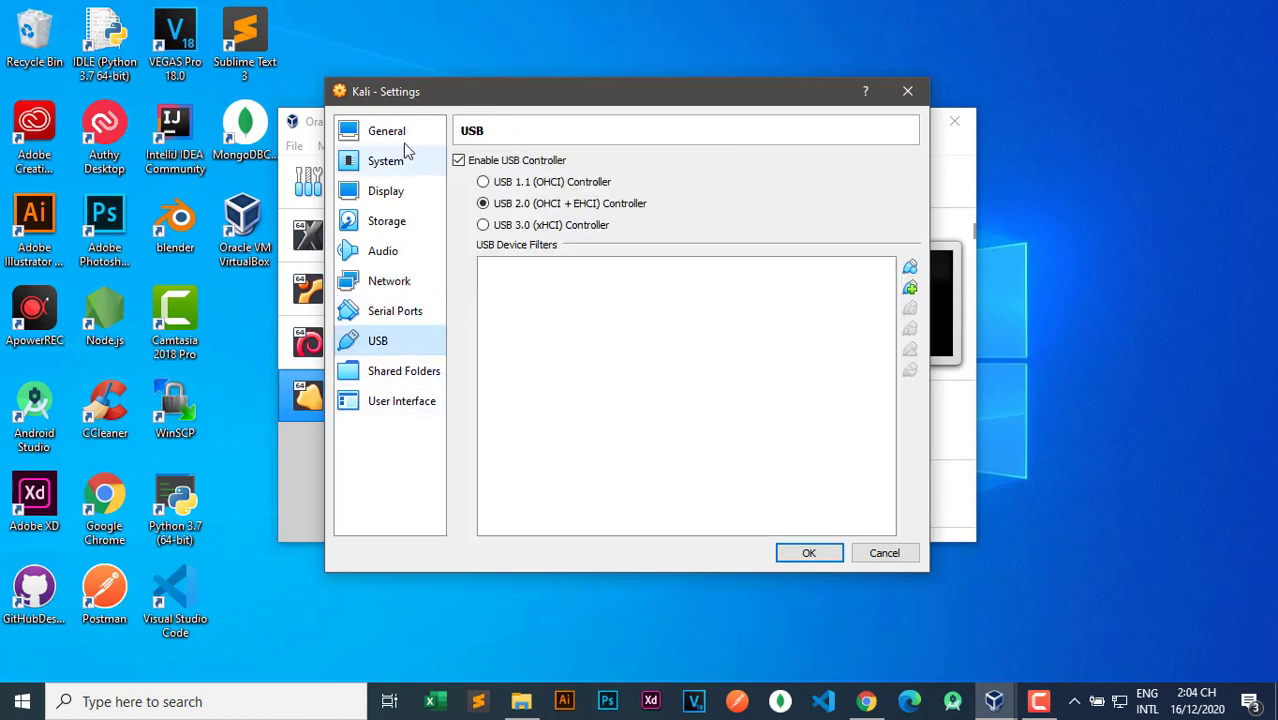
click(805, 553)
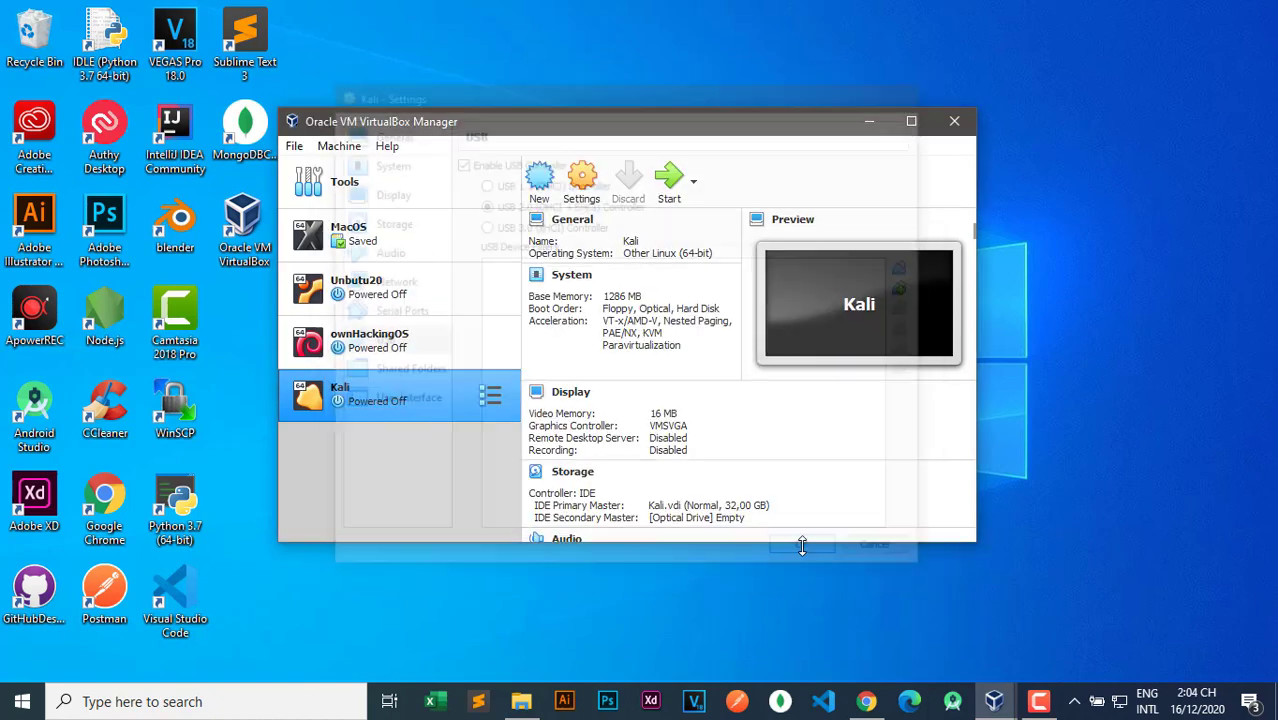
Start the Kali VM from the kali-linux-2020.4-installer-amd64.iso start-up disk.
click(673, 180)
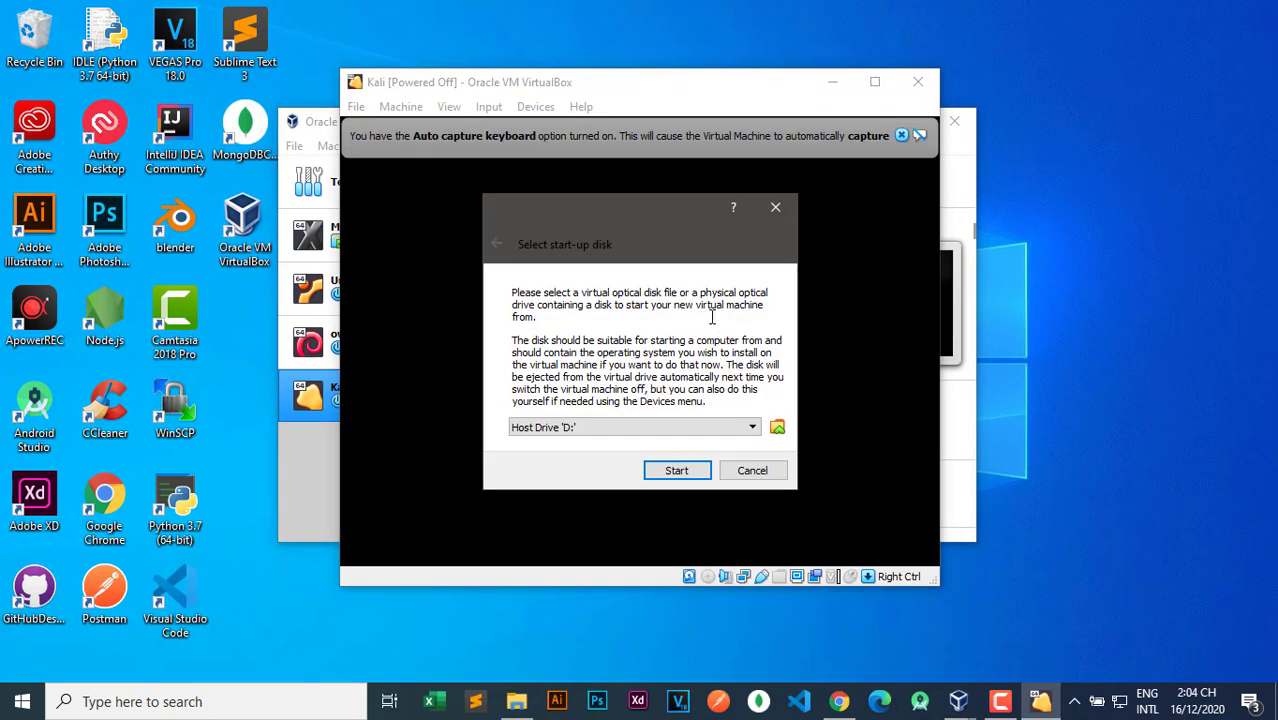
click(743, 428)
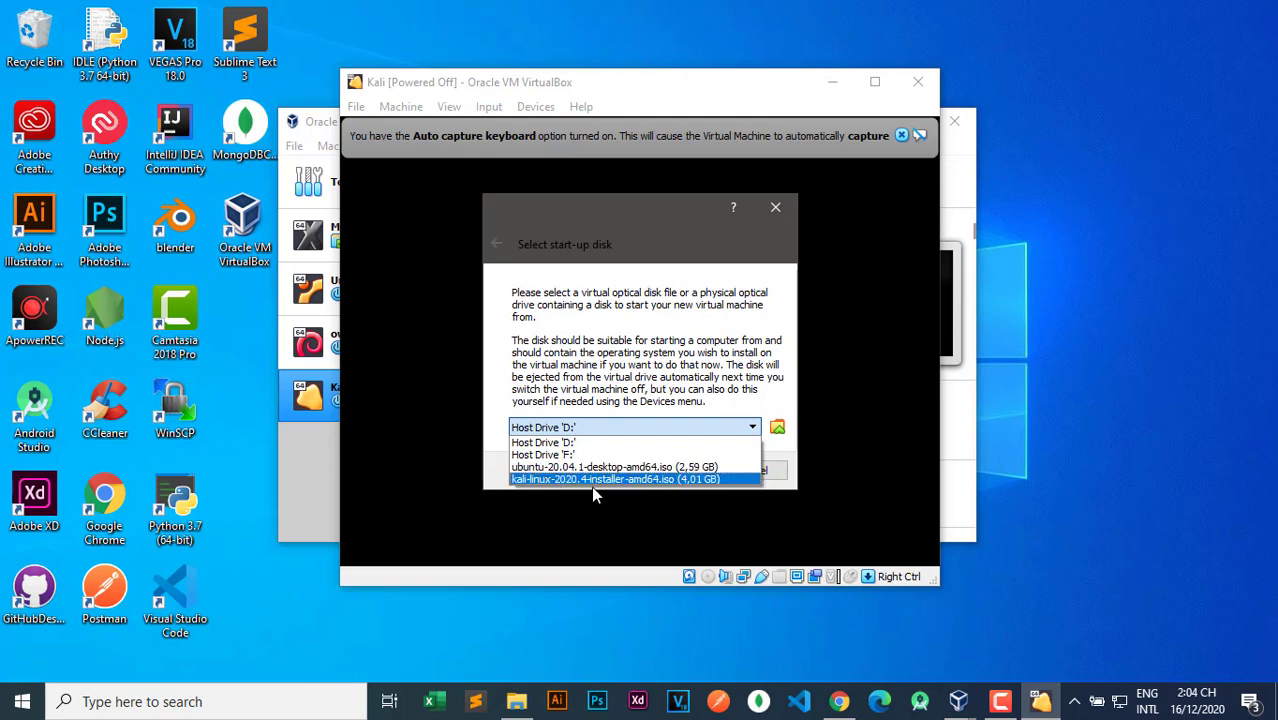
click(567, 478)
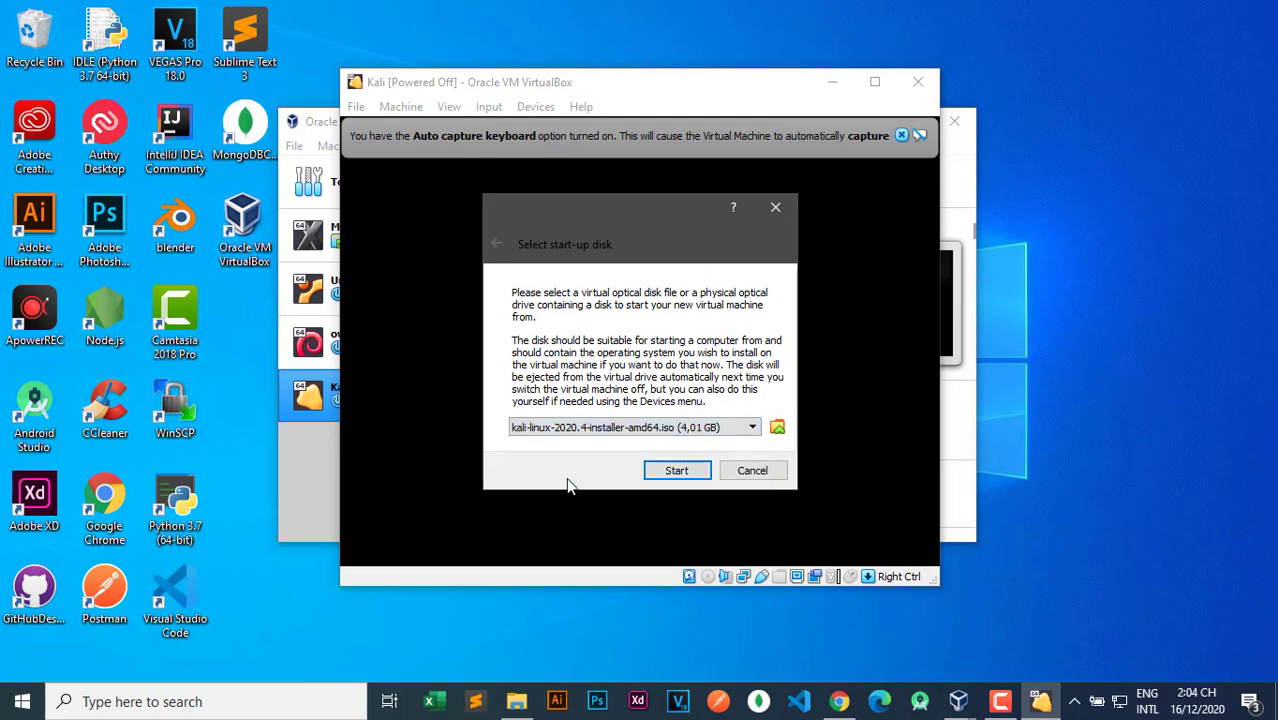
click(678, 476)
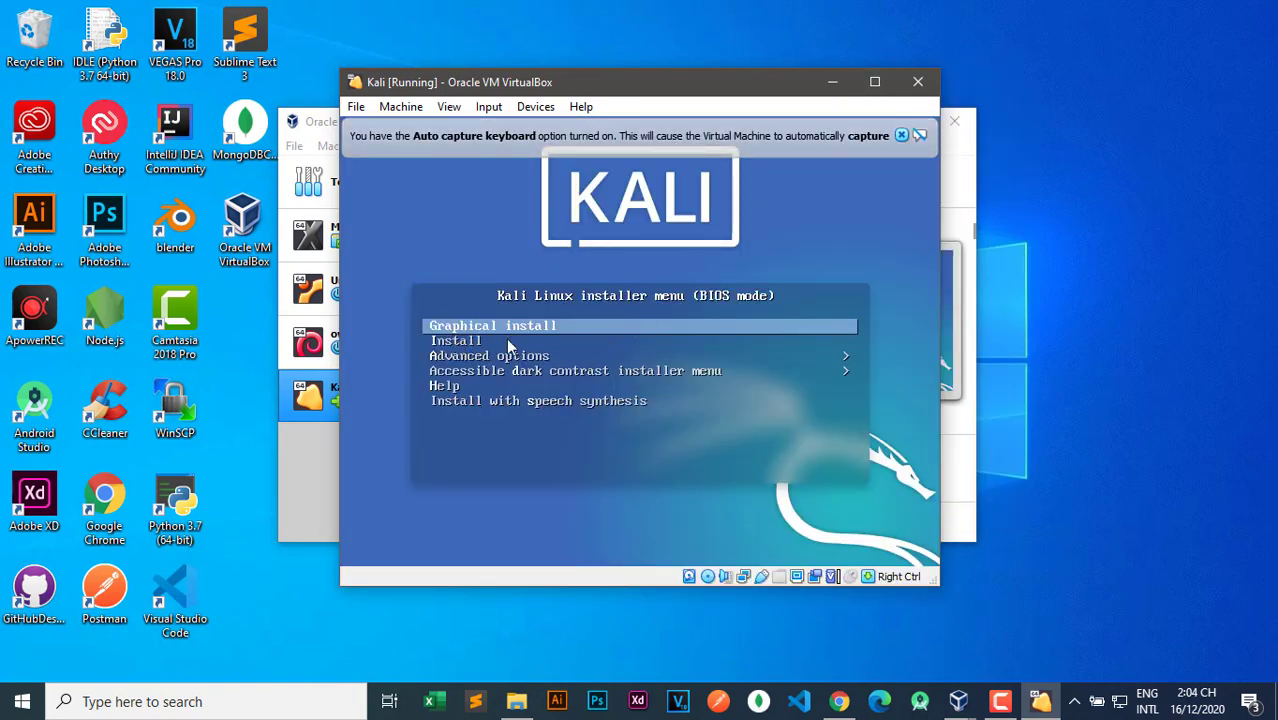
Launch Graphical install from the Kali boot menu and nudge the VM window up-left.
key(Return)
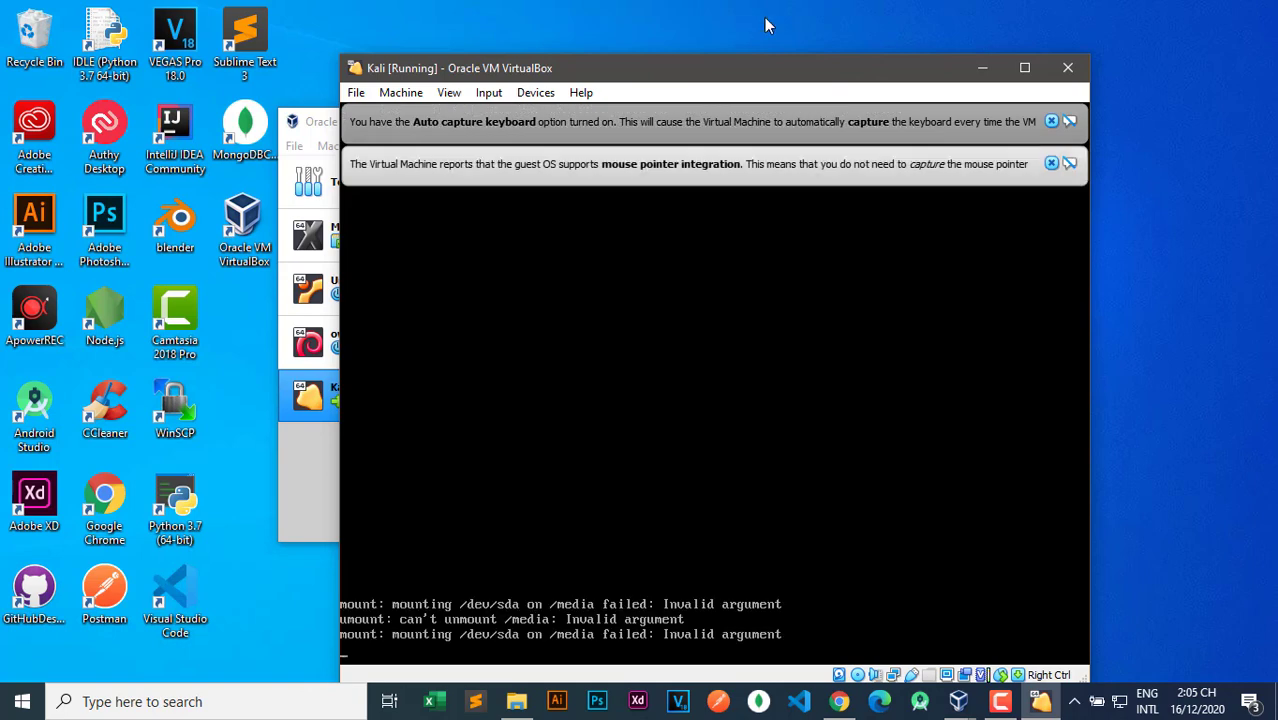
drag(685, 63, 674, 49)
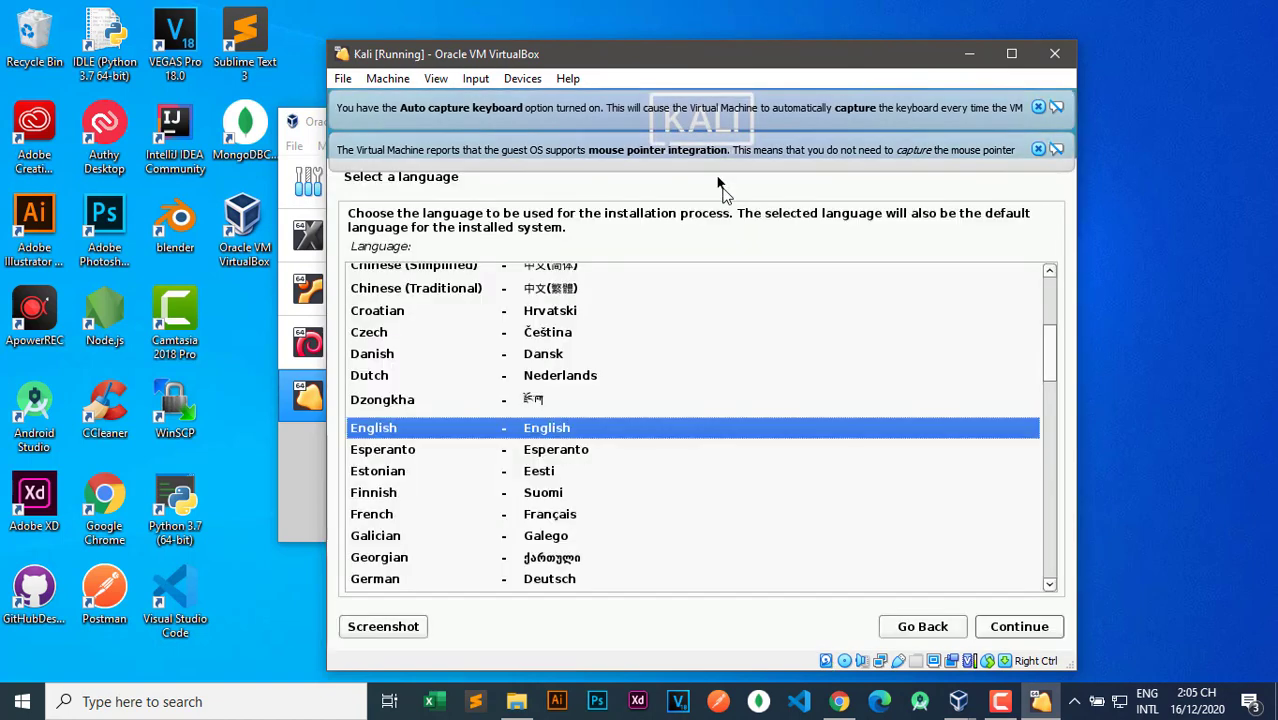
Dismiss the mouse-integration and keyboard-capture notices and keep English as the installer language.
click(1038, 149)
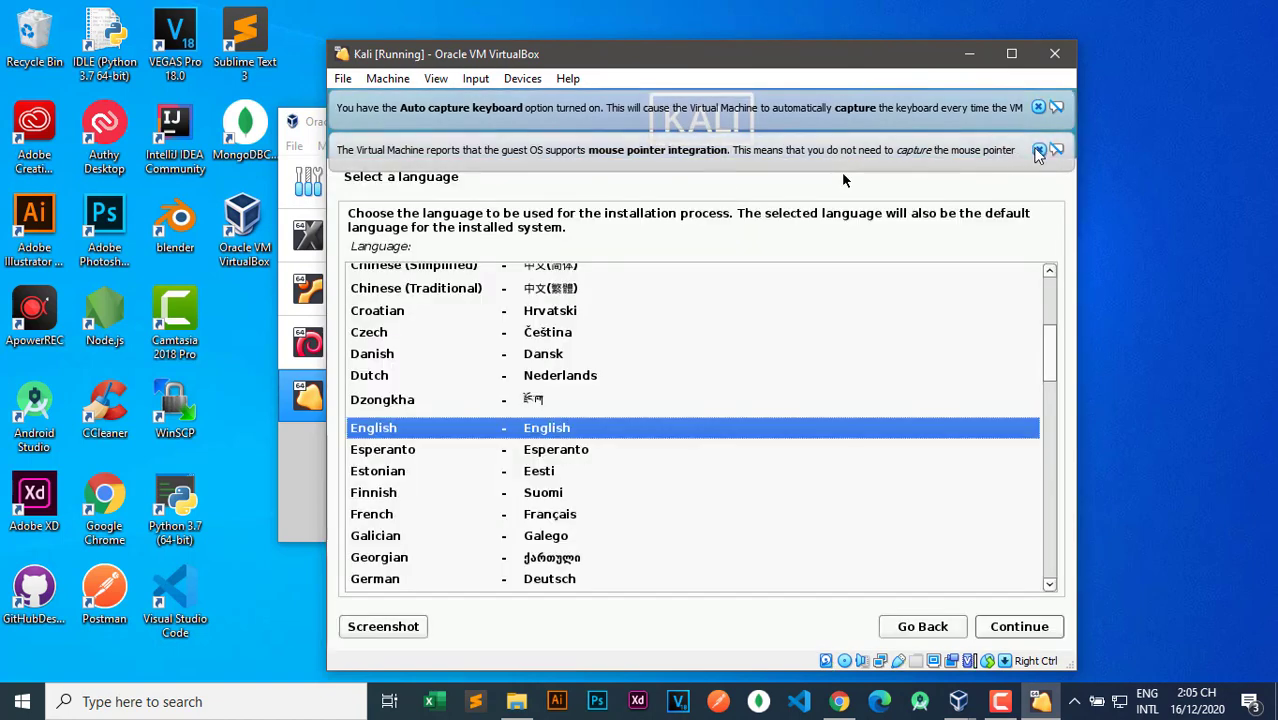
click(1038, 107)
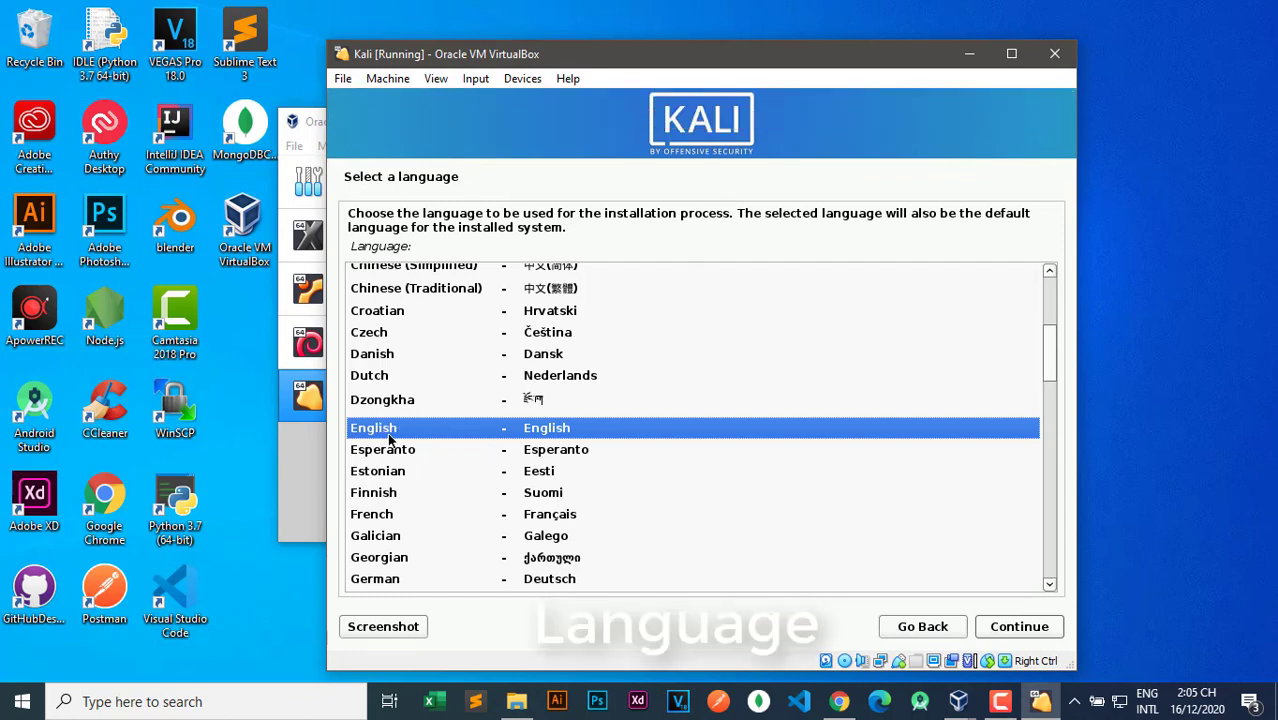
scroll(444, 486, down, 3)
scroll(444, 486, down, 15)
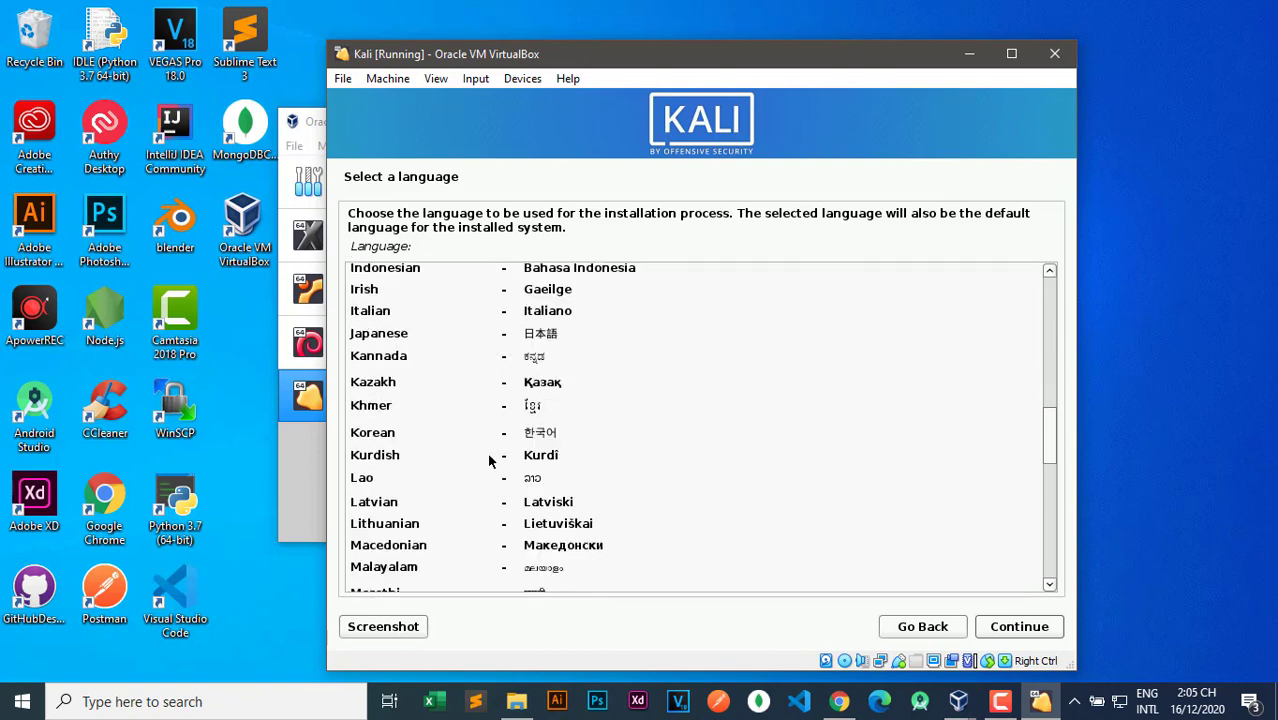
scroll(585, 382, up, 20)
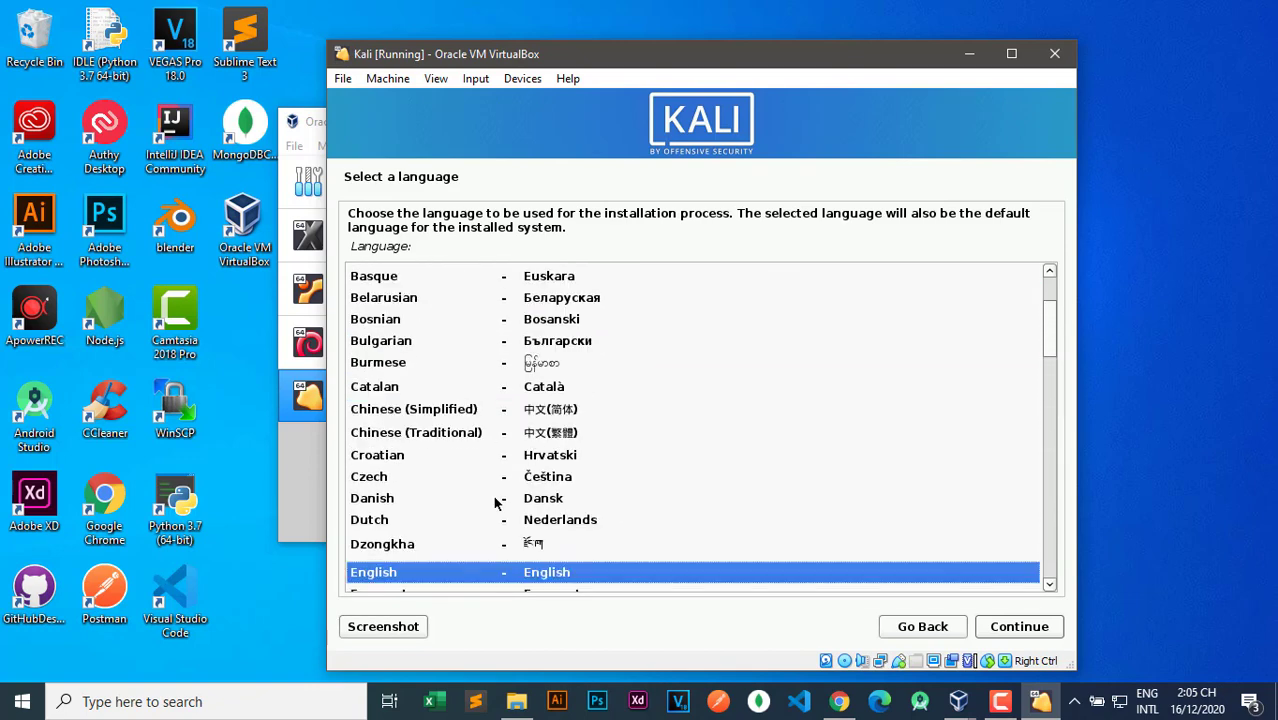
scroll(489, 565, down, 2)
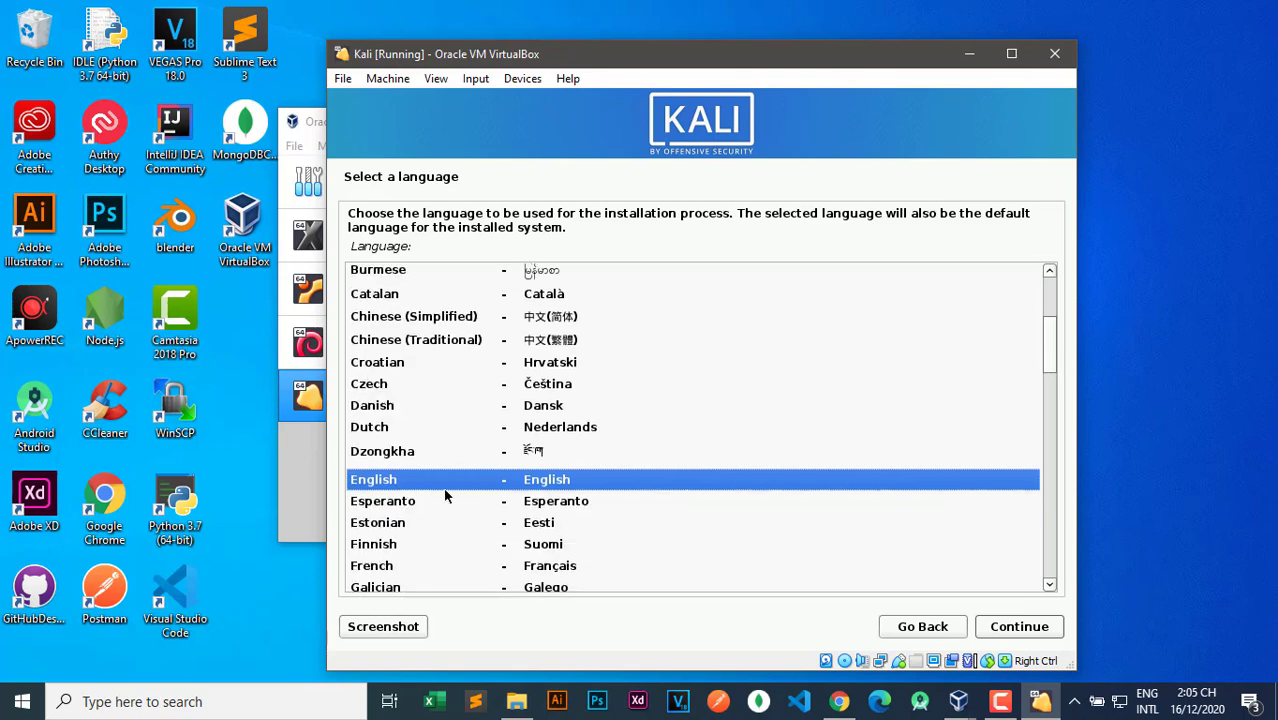
click(1019, 628)
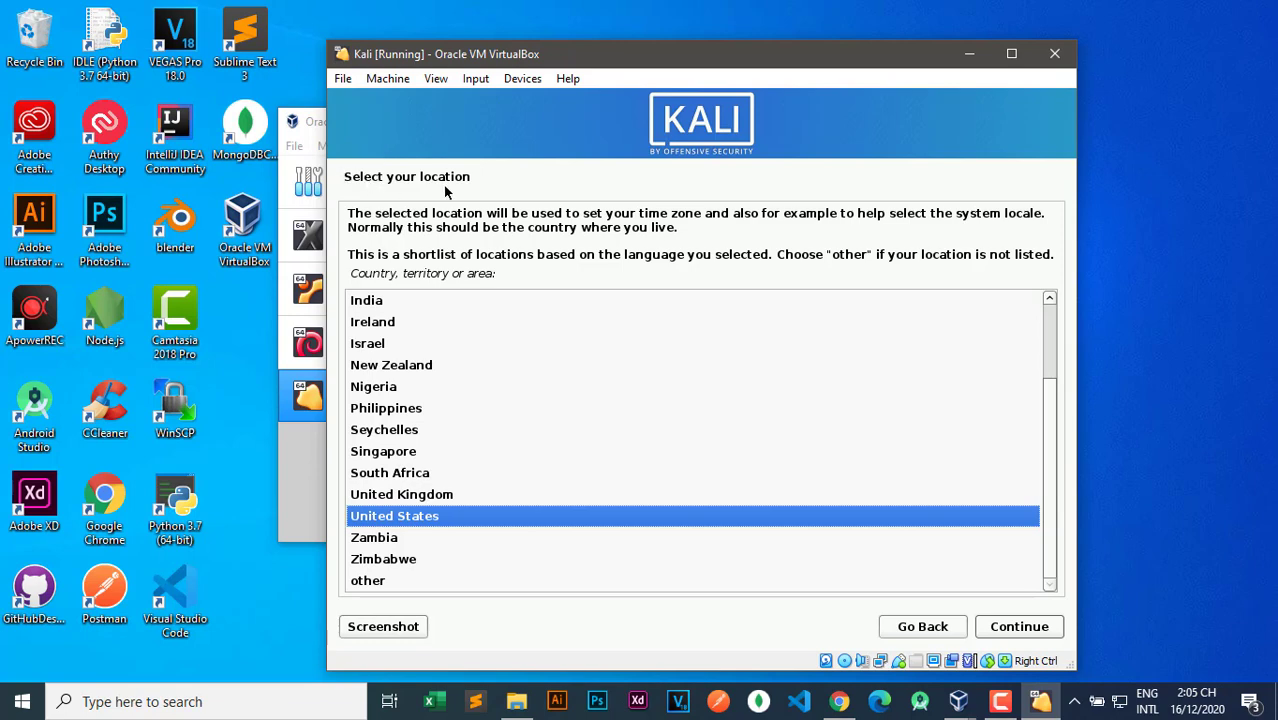
Accept United States as the location and American English as the keymap.
click(1019, 626)
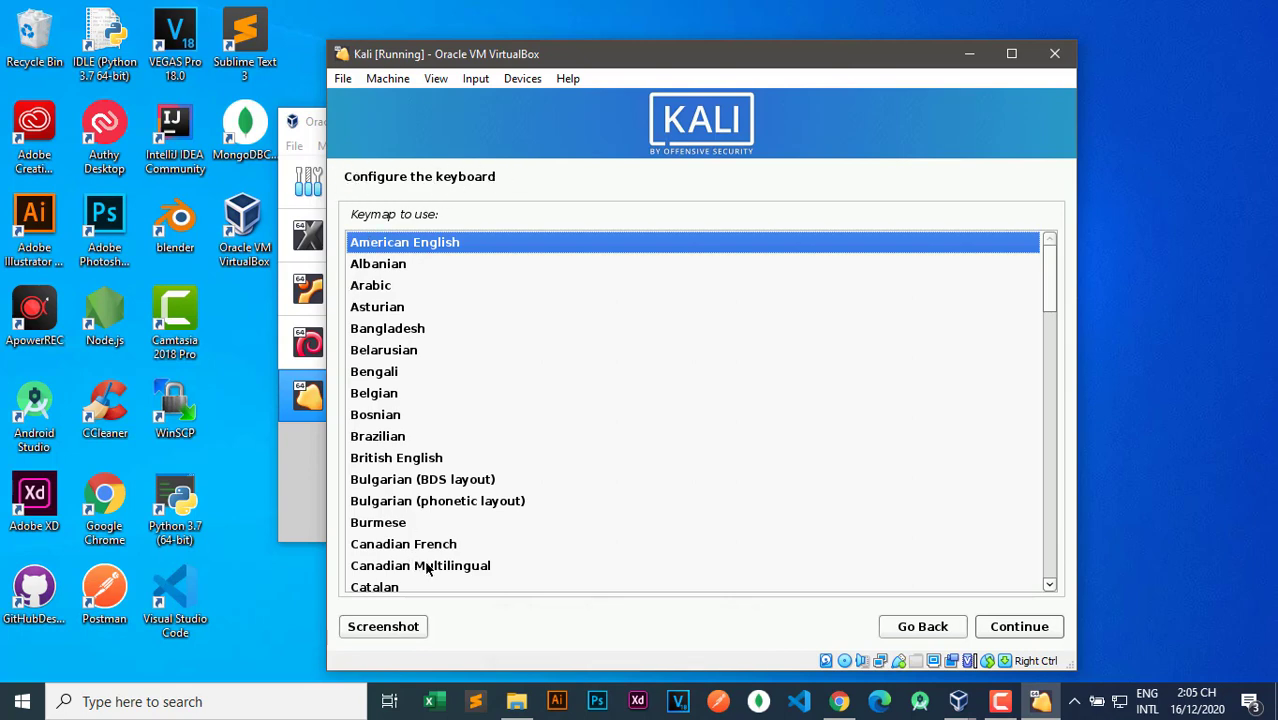
scroll(430, 568, down, 5)
scroll(450, 490, up, 5)
click(1017, 627)
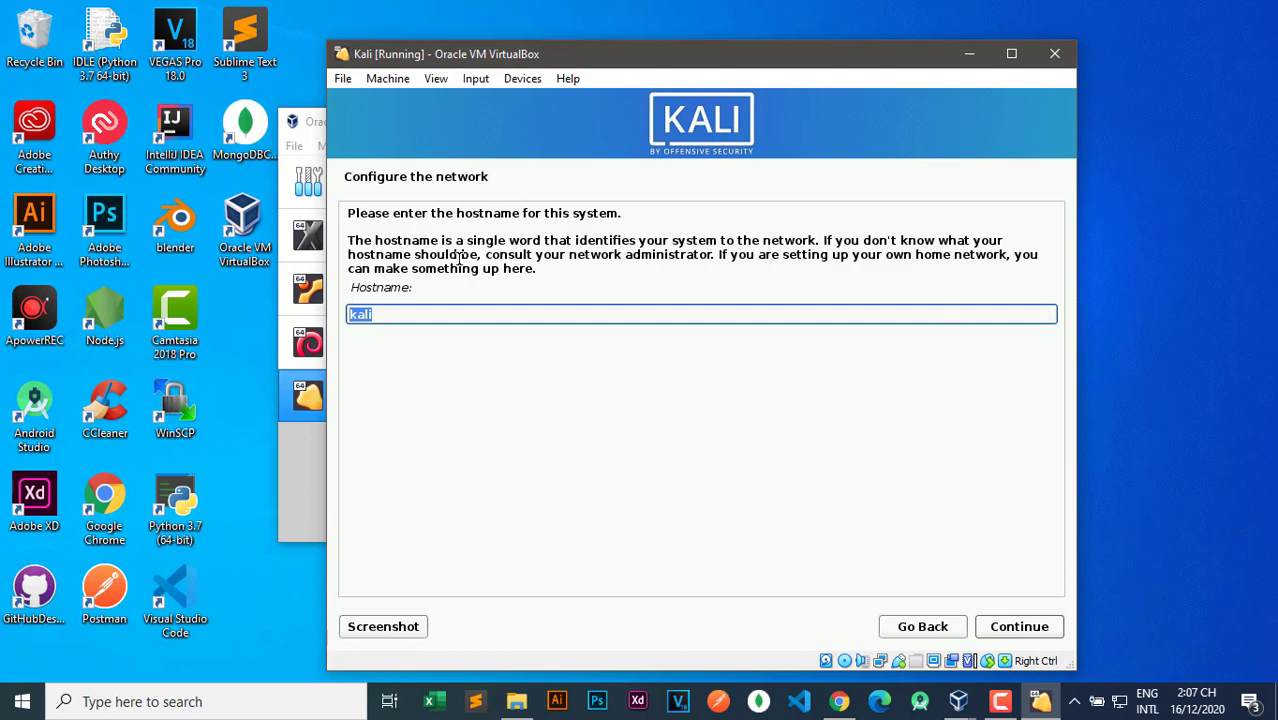
Keep kali as the hostname and leave the domain name empty.
click(386, 315)
click(1022, 630)
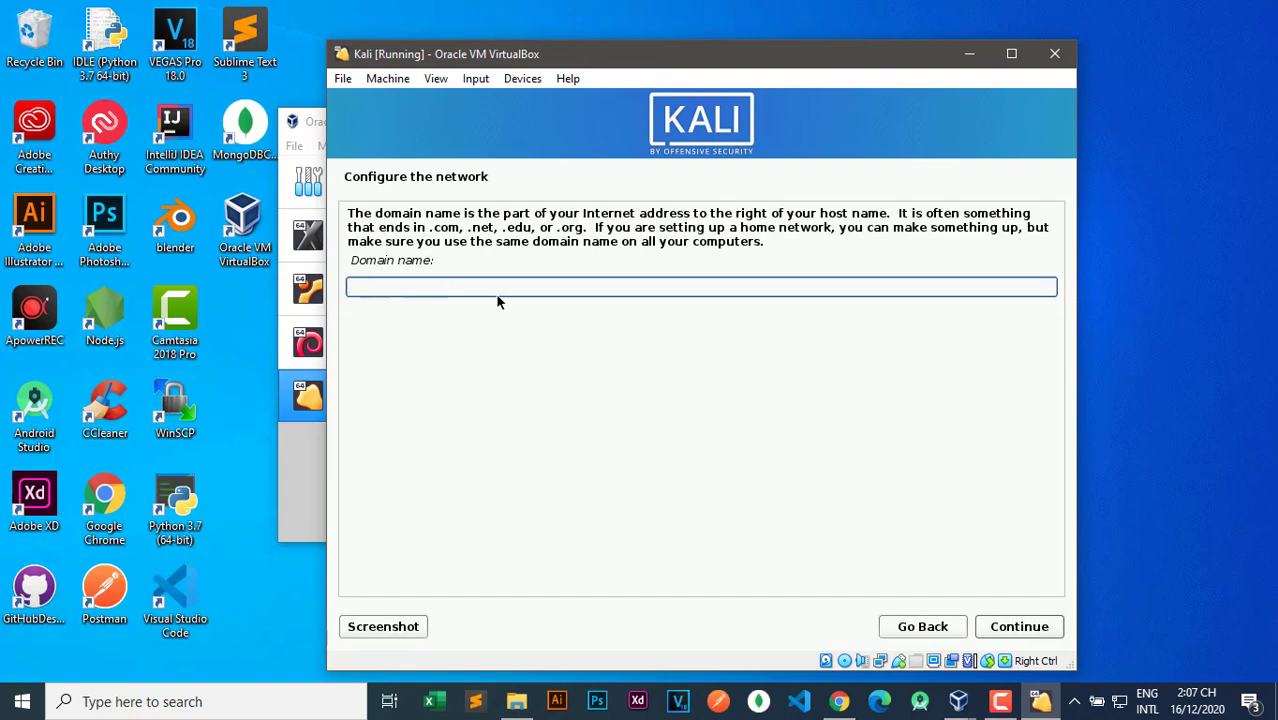
click(1018, 627)
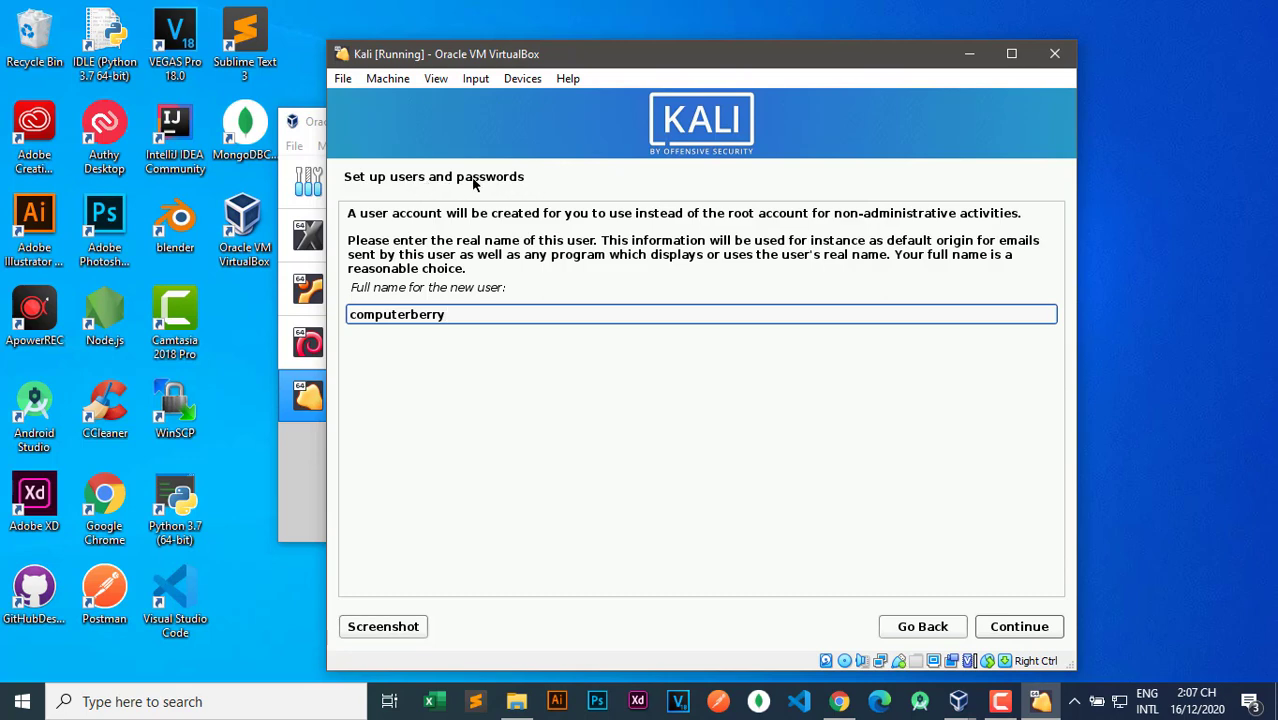
Accept the full name and prefilled username, then enter and confirm the user's password.
click(1018, 626)
click(990, 630)
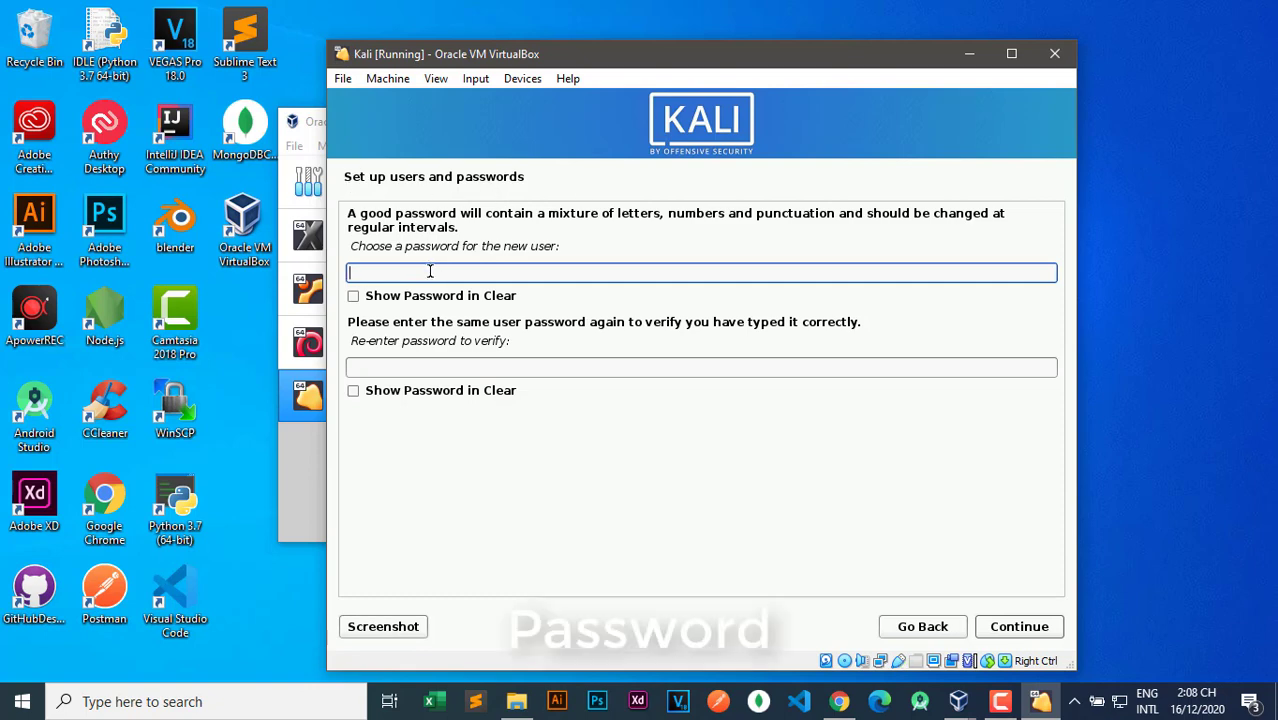
text(k)
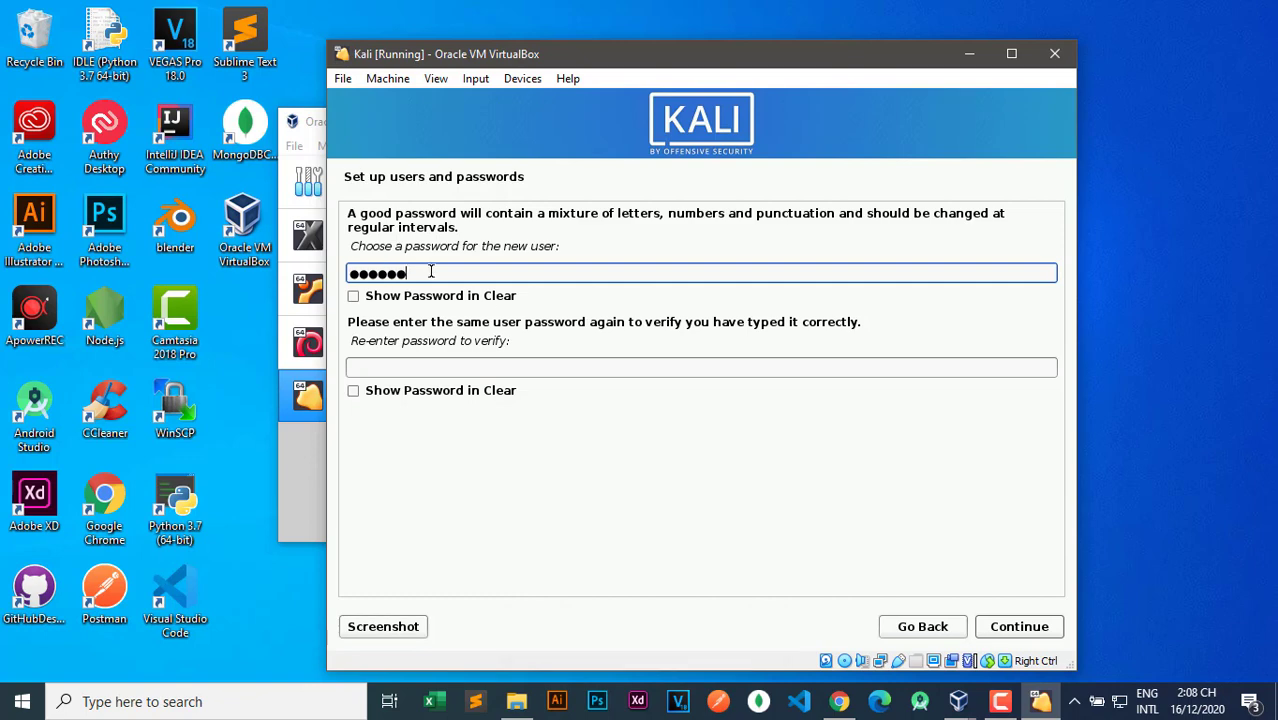
click(445, 369)
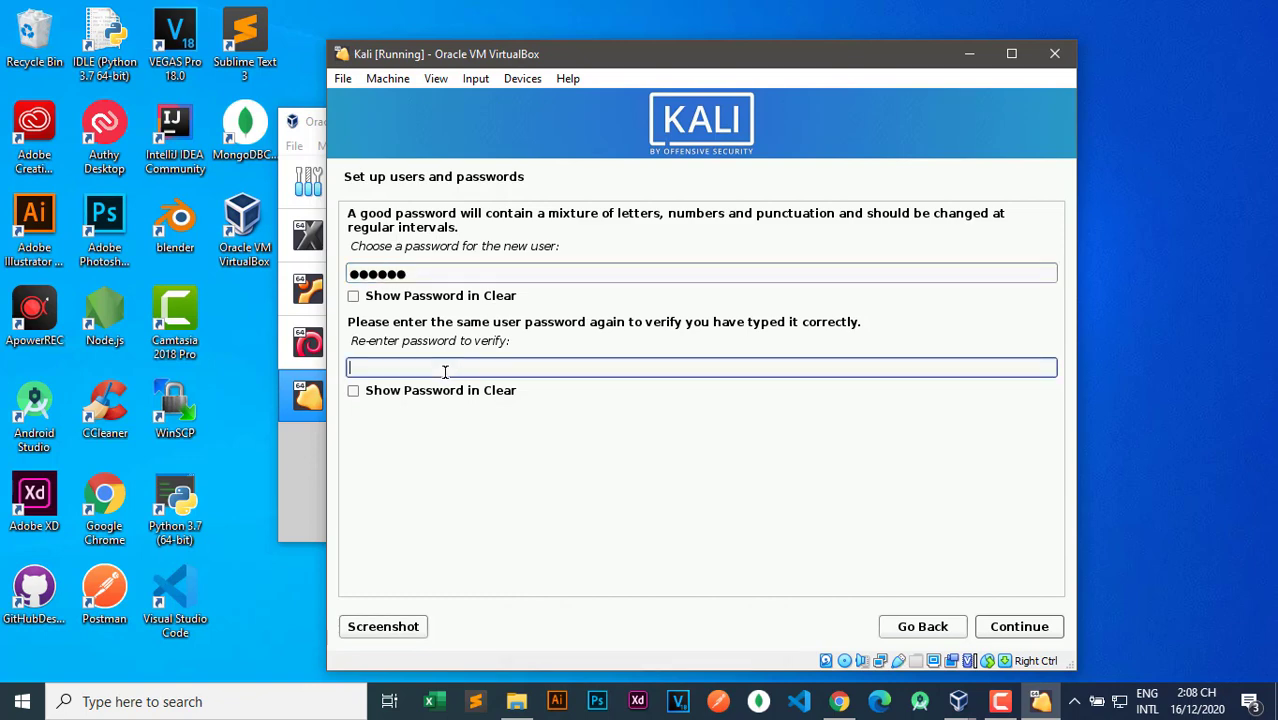
text(ka••••)
click(1022, 628)
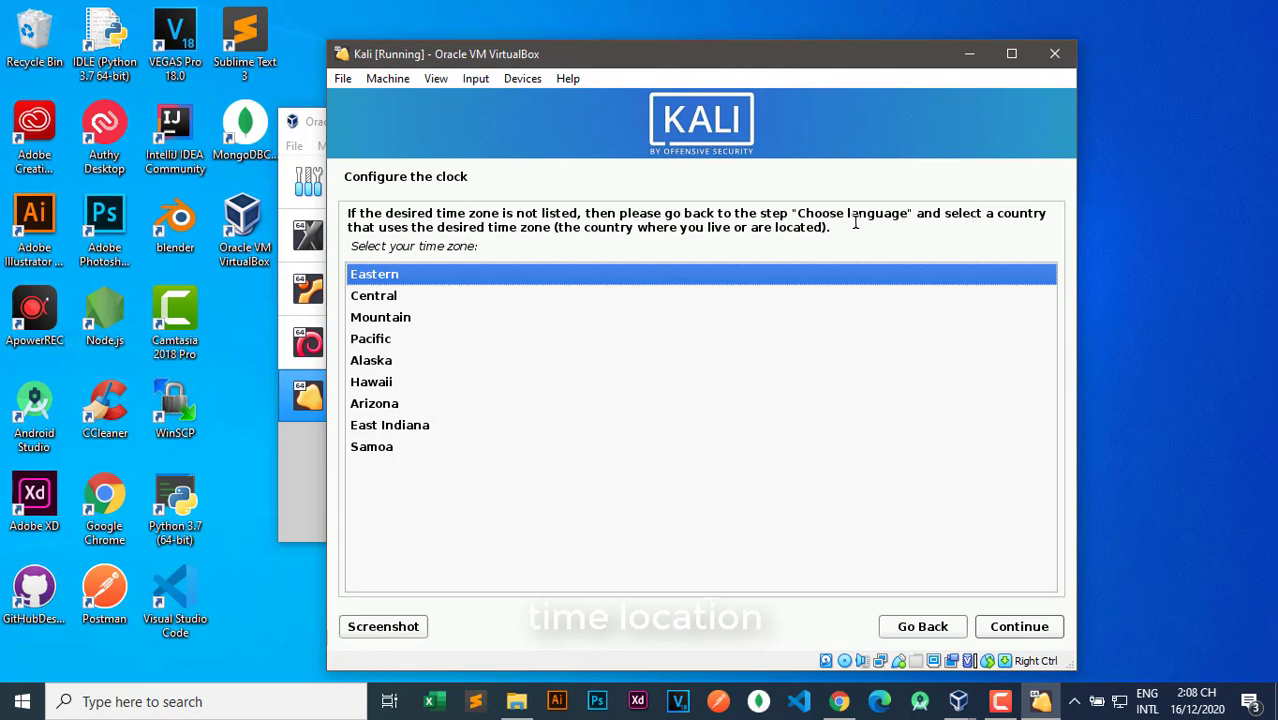
Choose Eastern as the time zone from the US list.
click(385, 297)
click(386, 318)
click(387, 341)
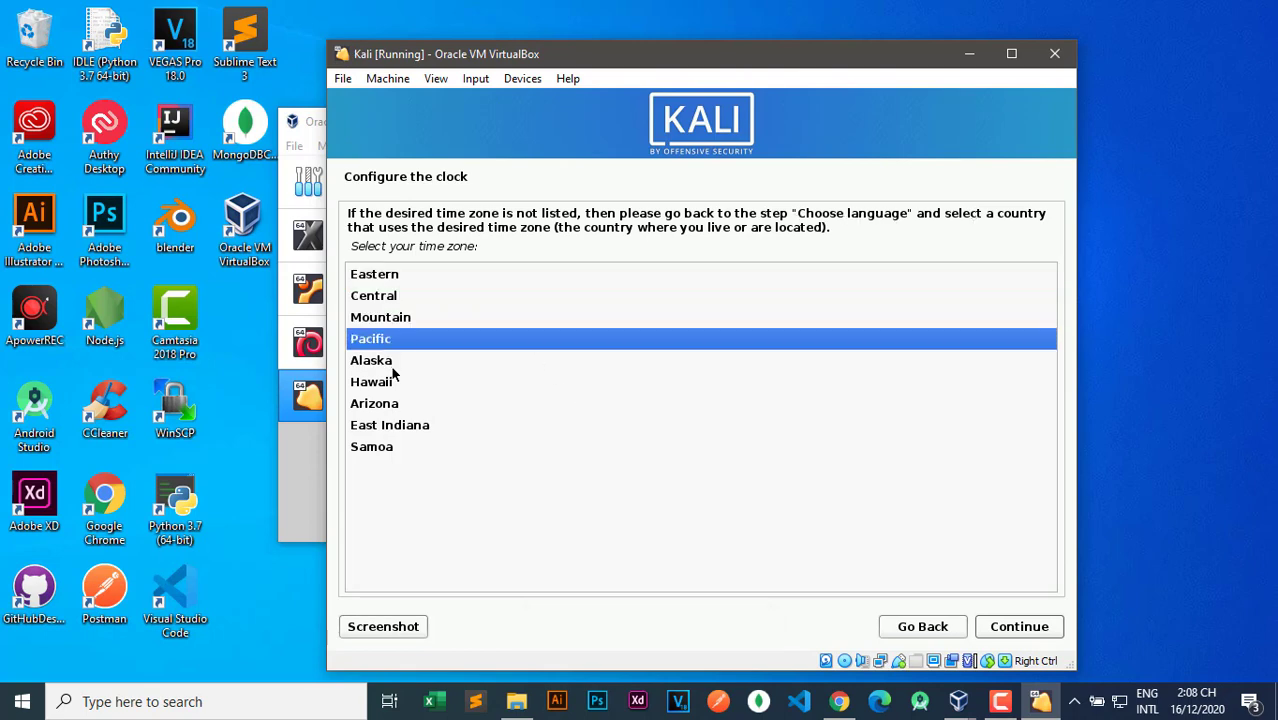
click(390, 384)
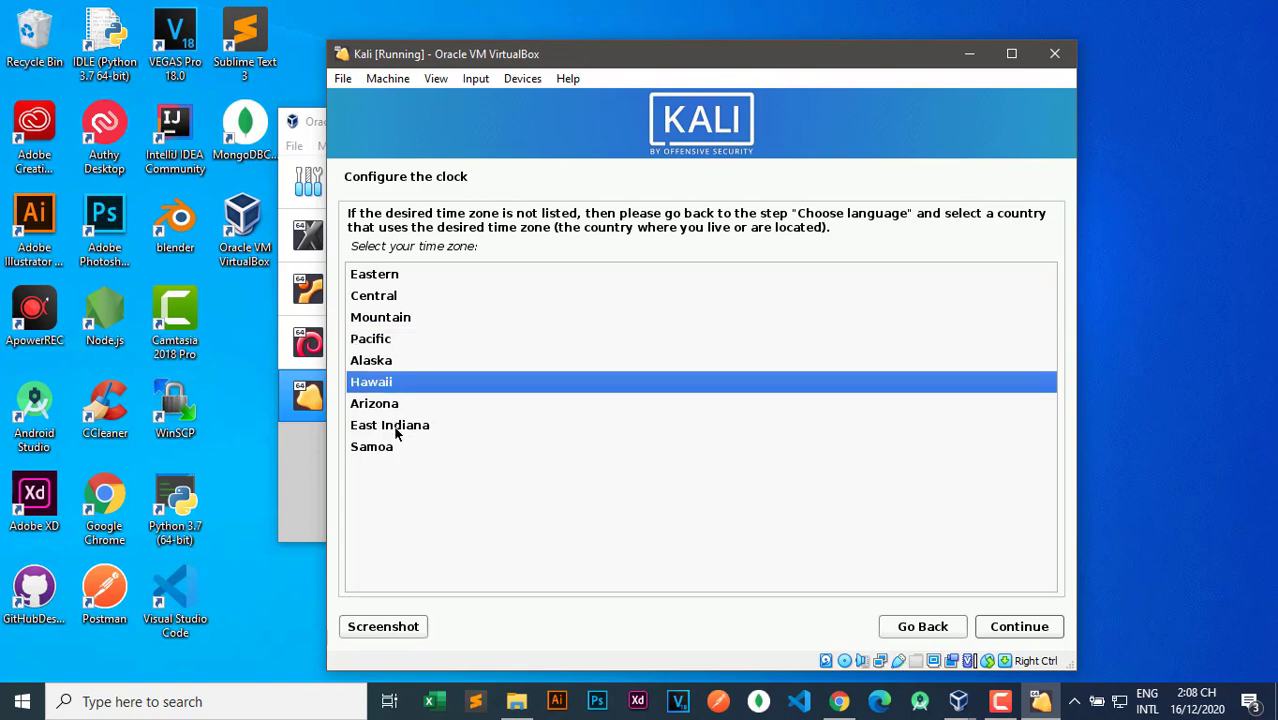
click(386, 278)
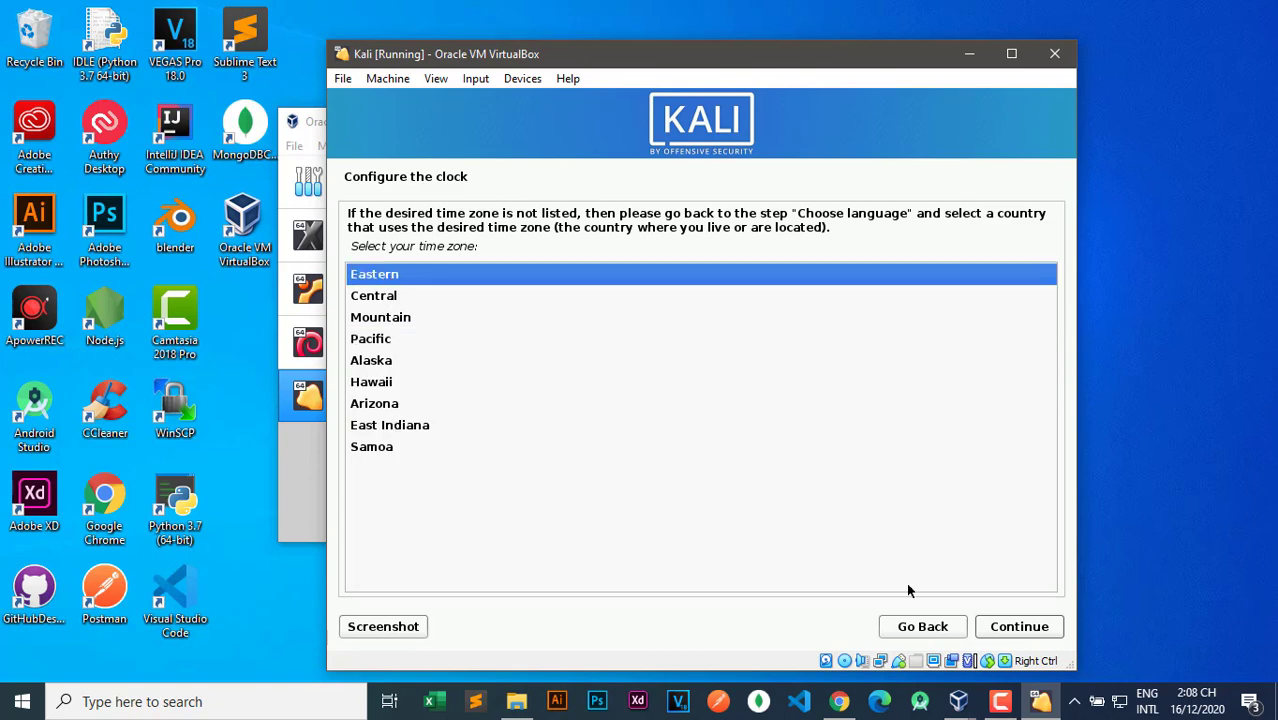
click(1009, 629)
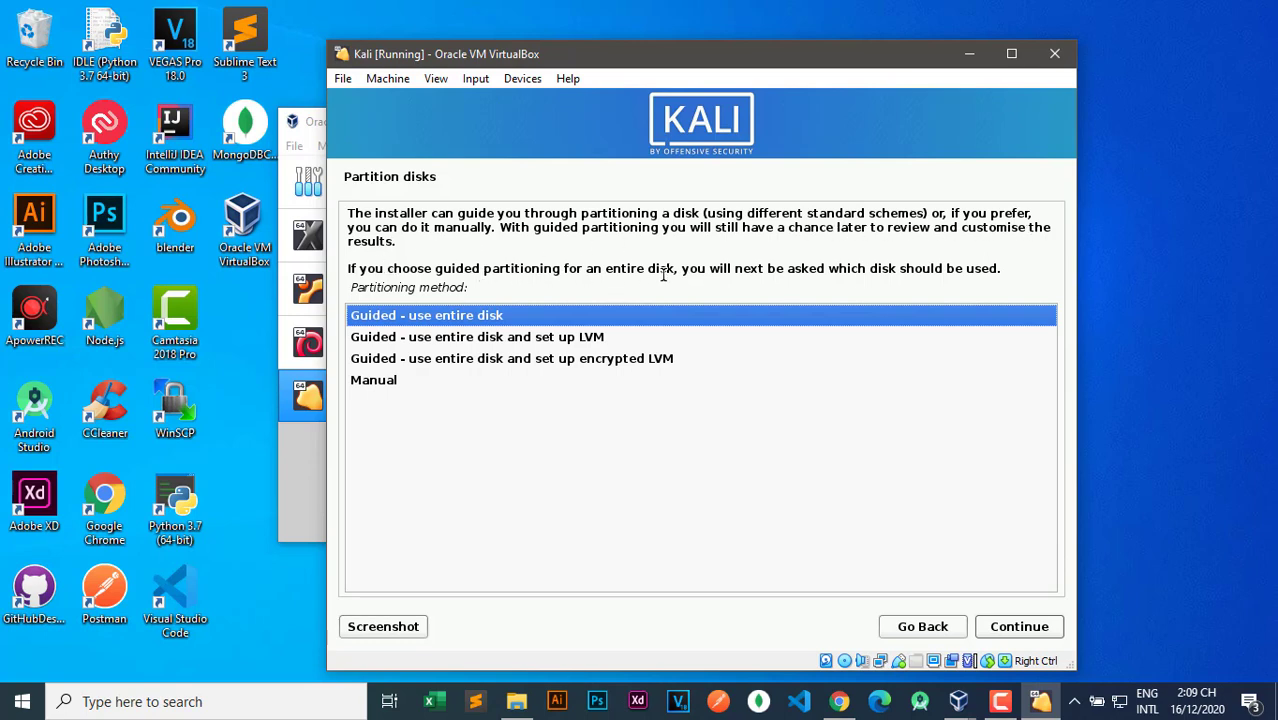
Choose guided partitioning of the entire 34.4 GB virtual disk.
click(428, 342)
click(428, 361)
click(421, 381)
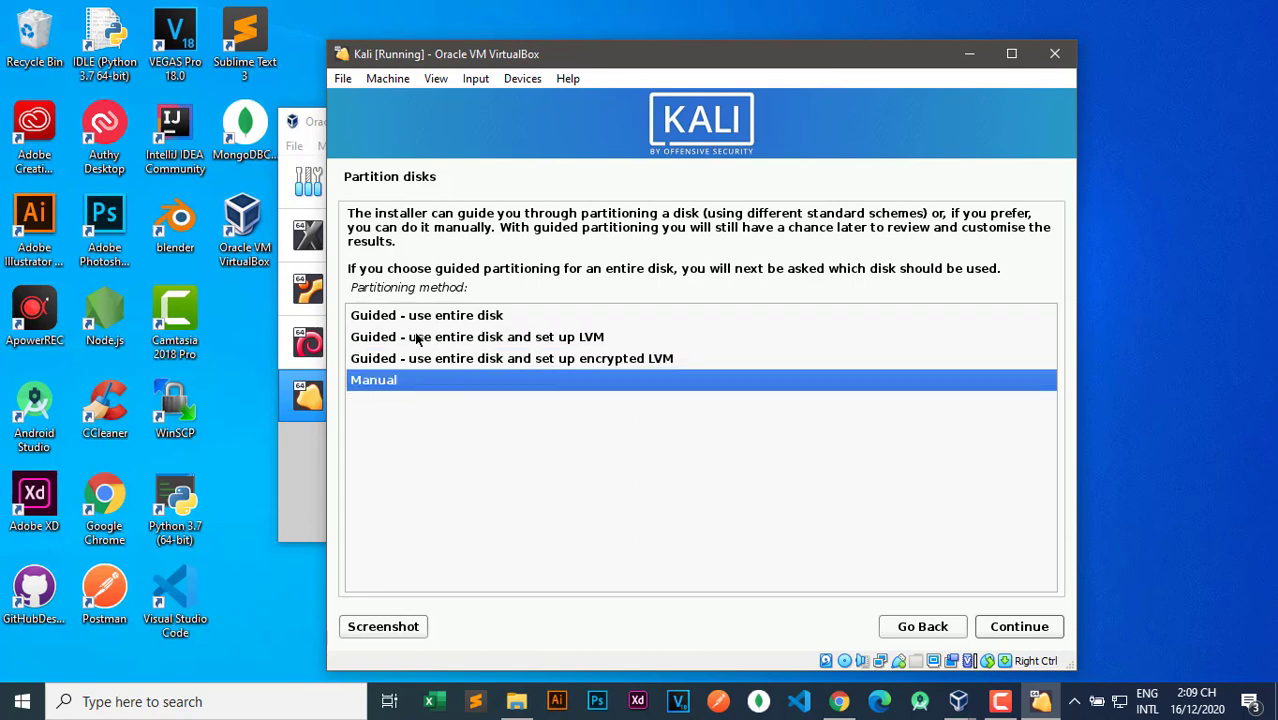
click(418, 316)
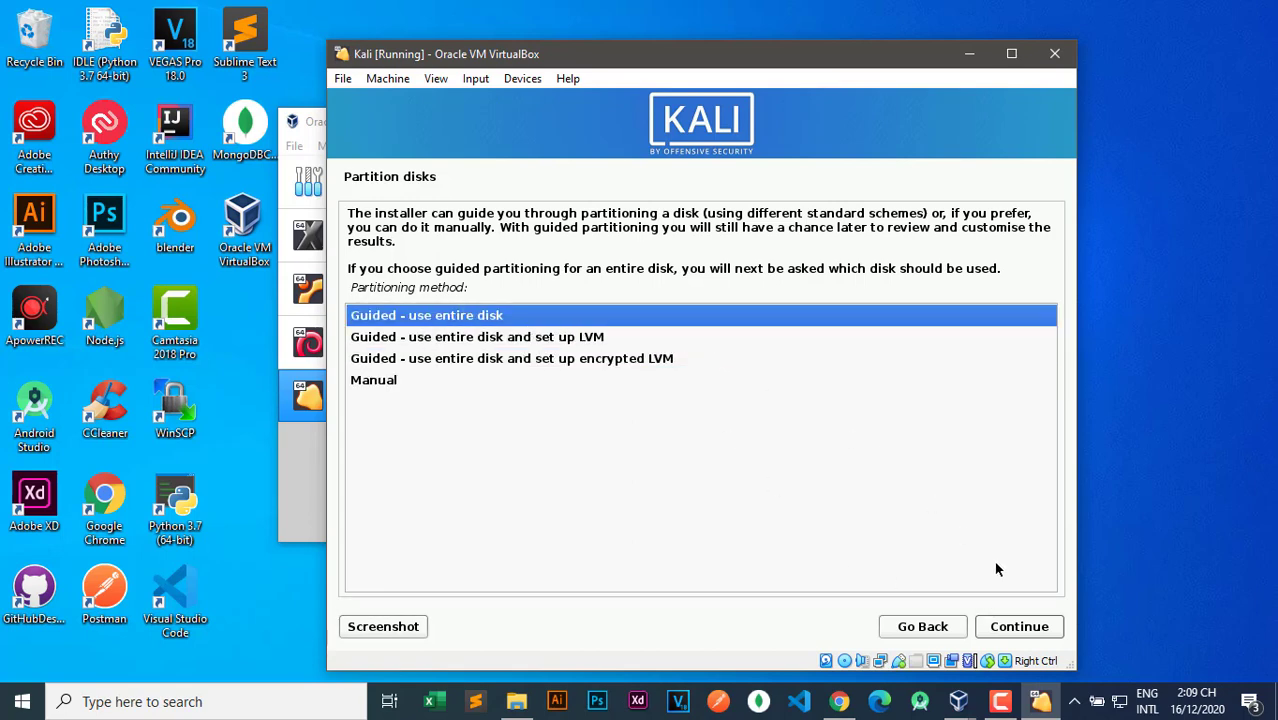
click(1035, 631)
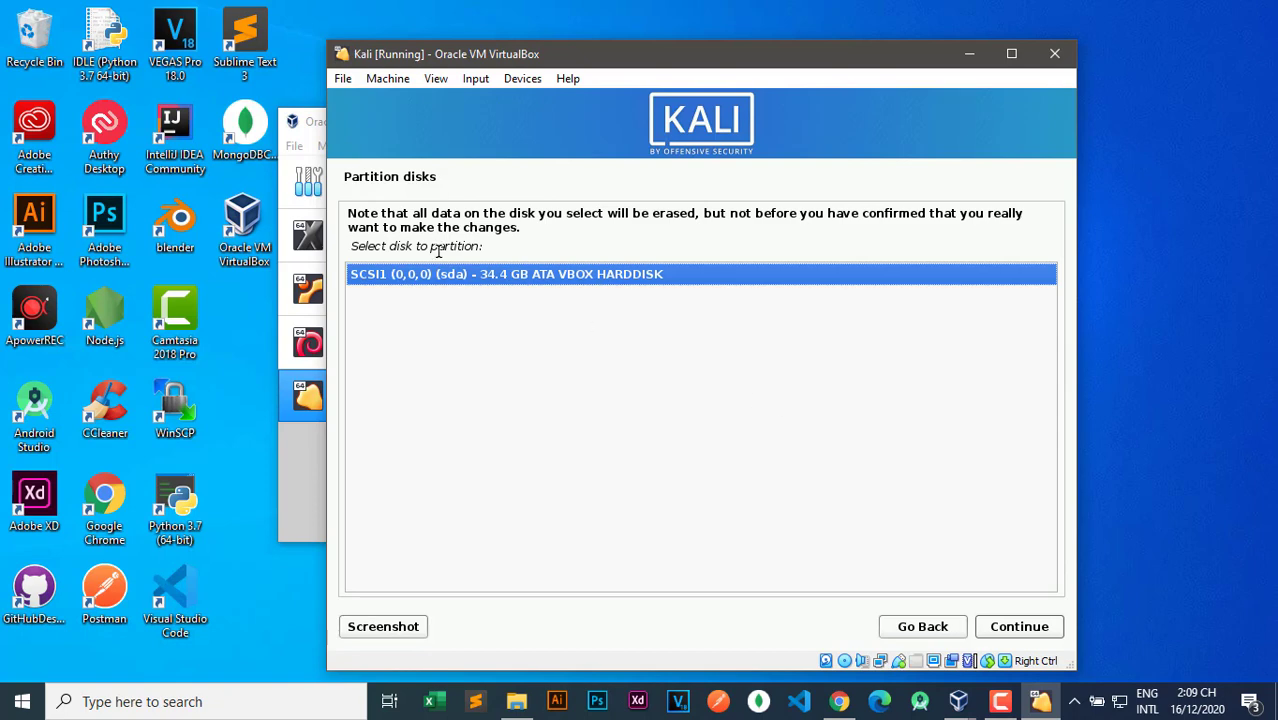
click(1022, 627)
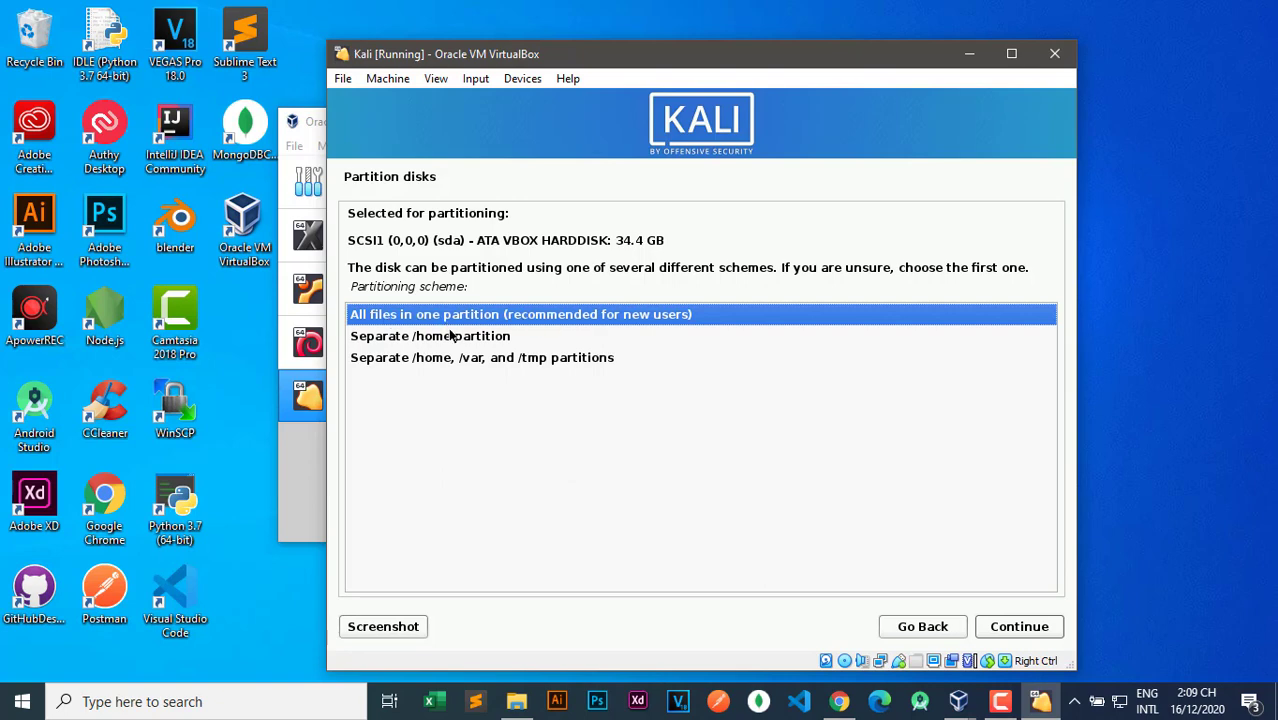
Select the all-files-in-one-partition scheme.
click(479, 362)
click(437, 338)
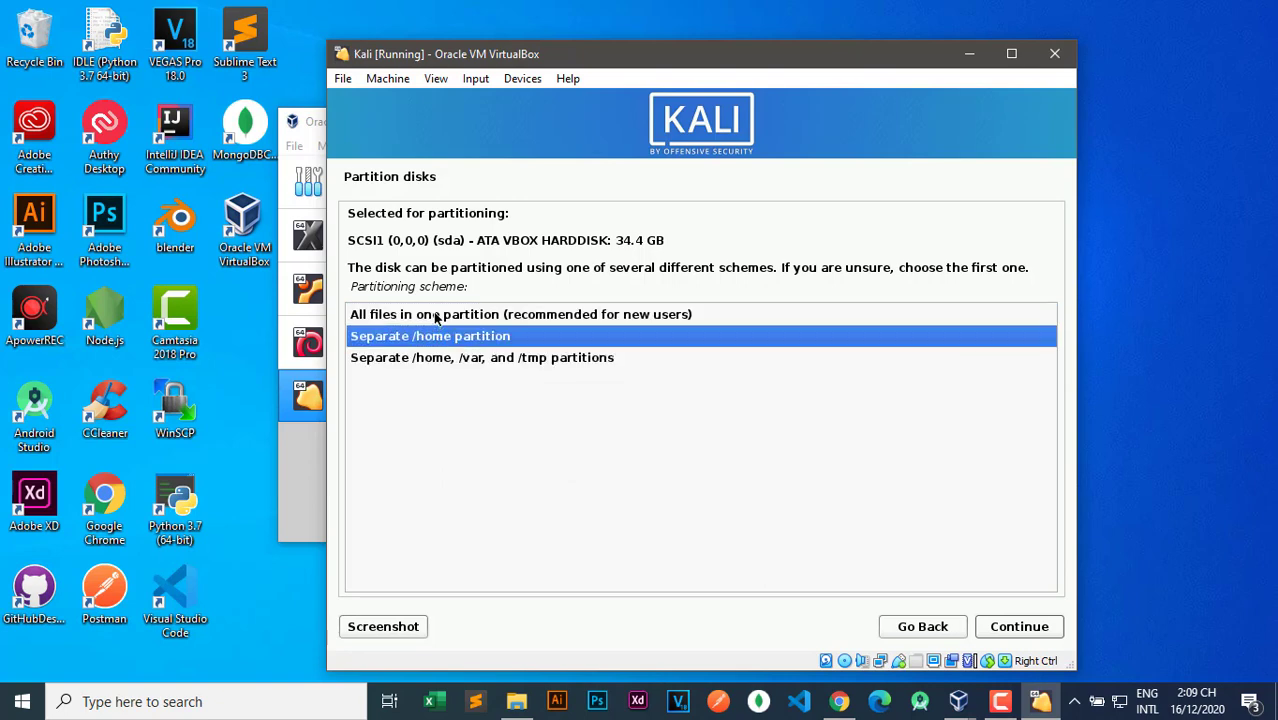
click(436, 318)
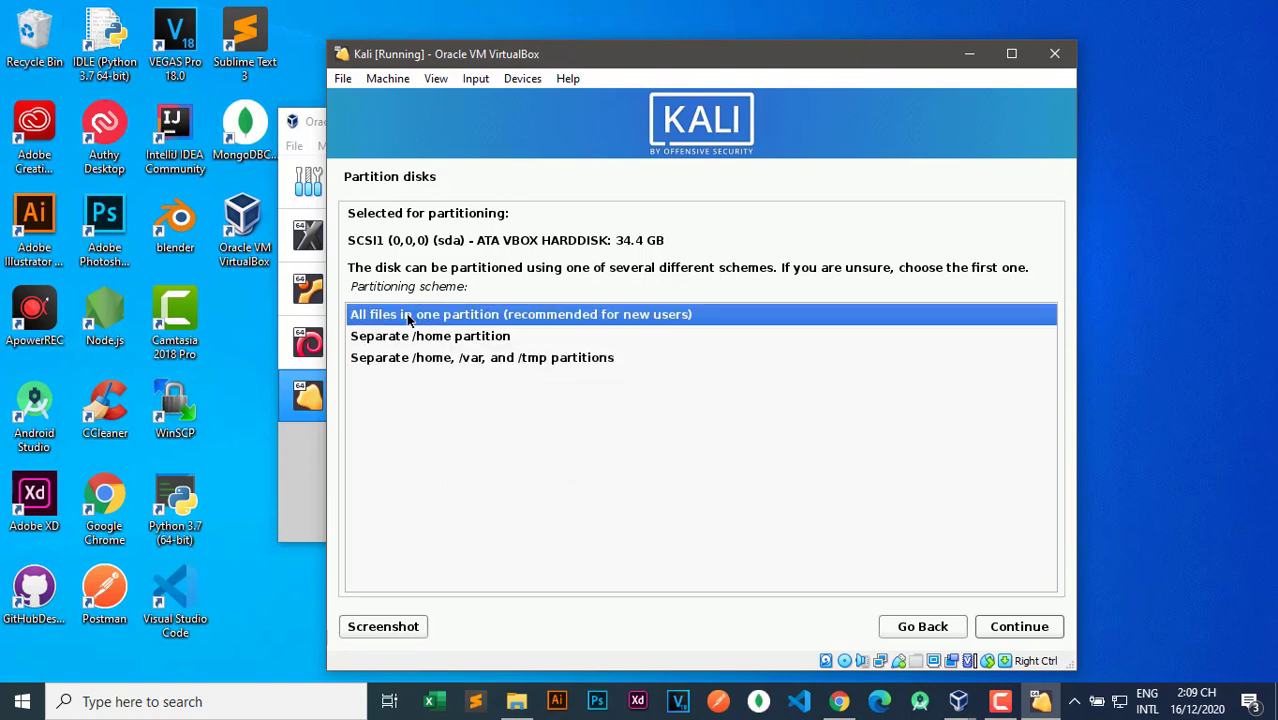
click(1019, 626)
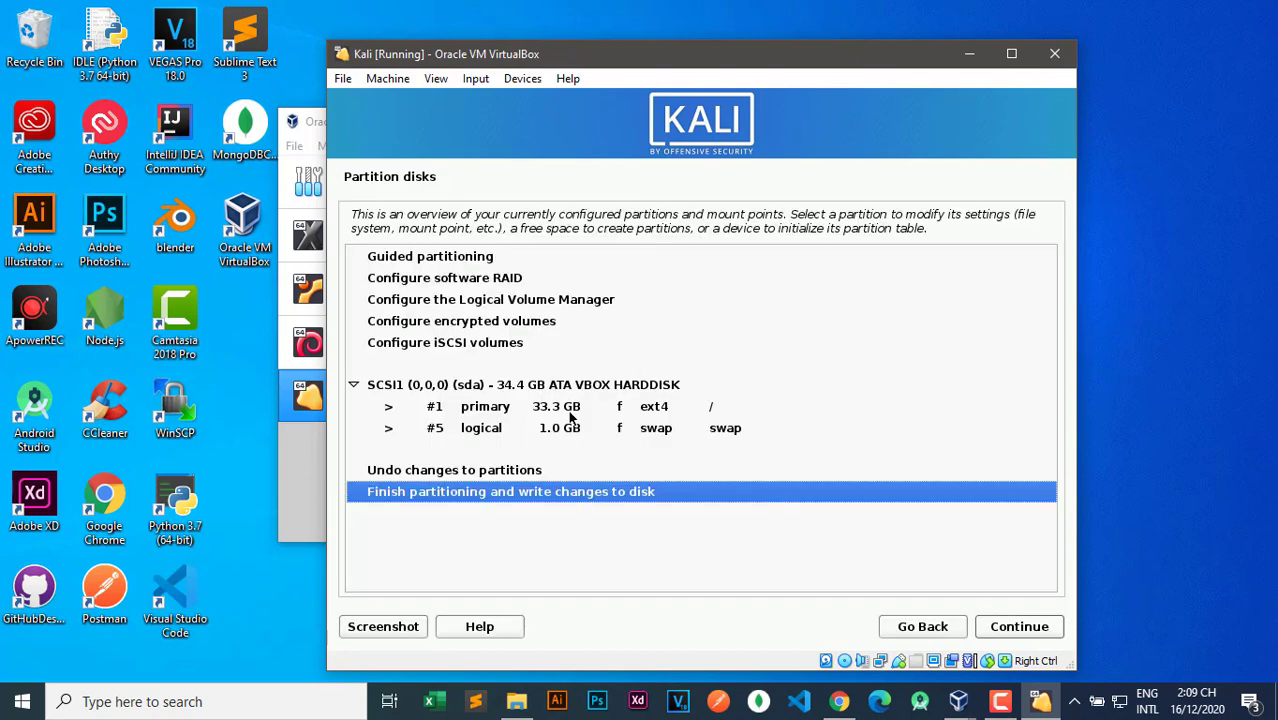
Finish partitioning and agree to write the changes to disk.
click(1036, 626)
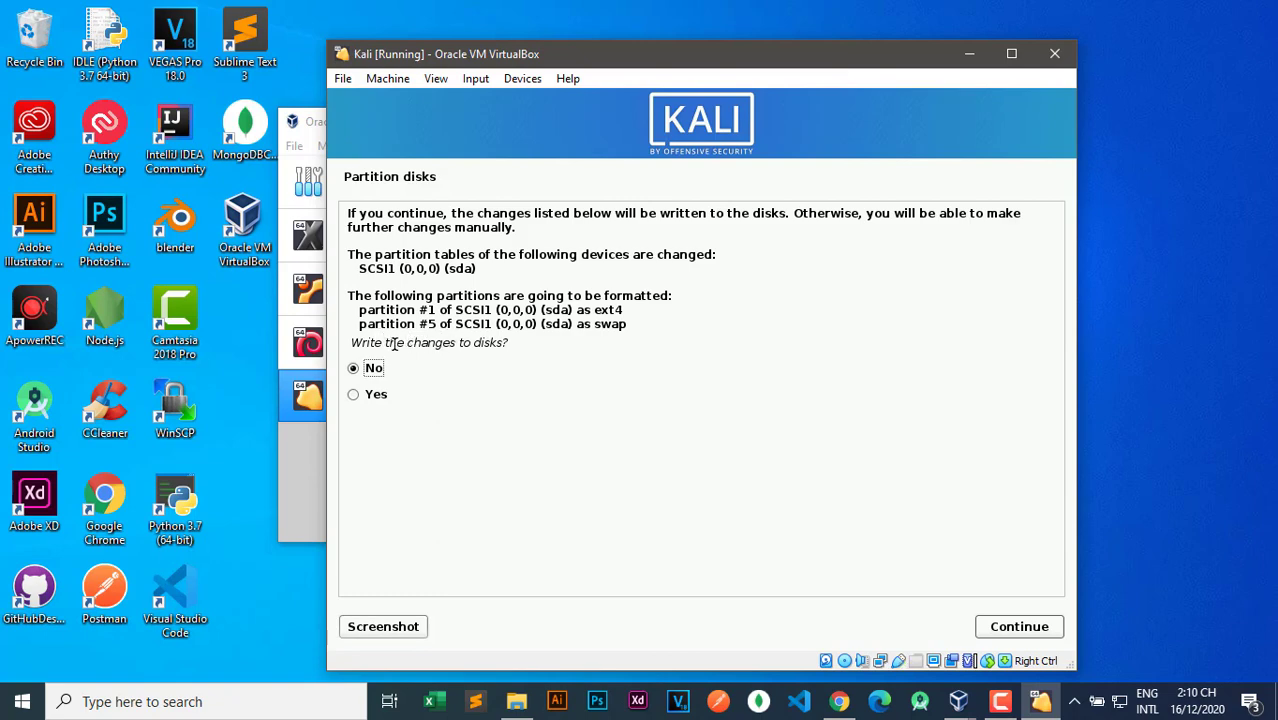
drag(396, 343, 504, 343)
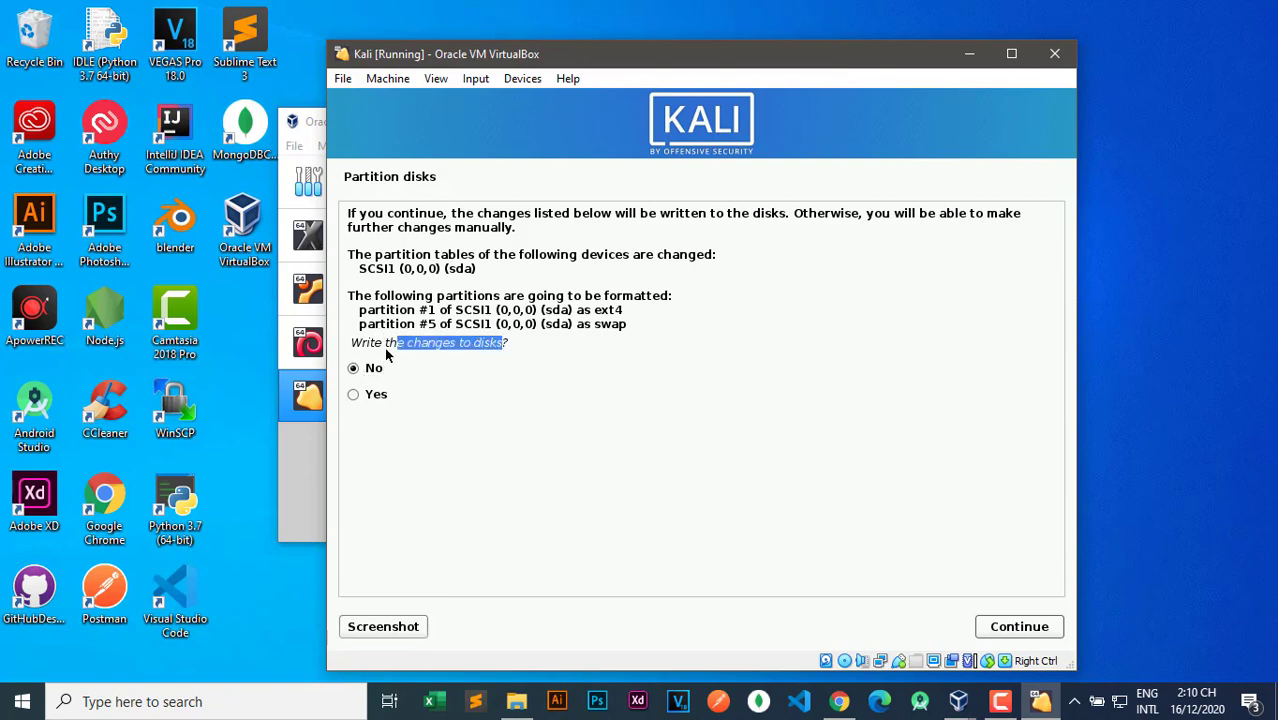
click(513, 354)
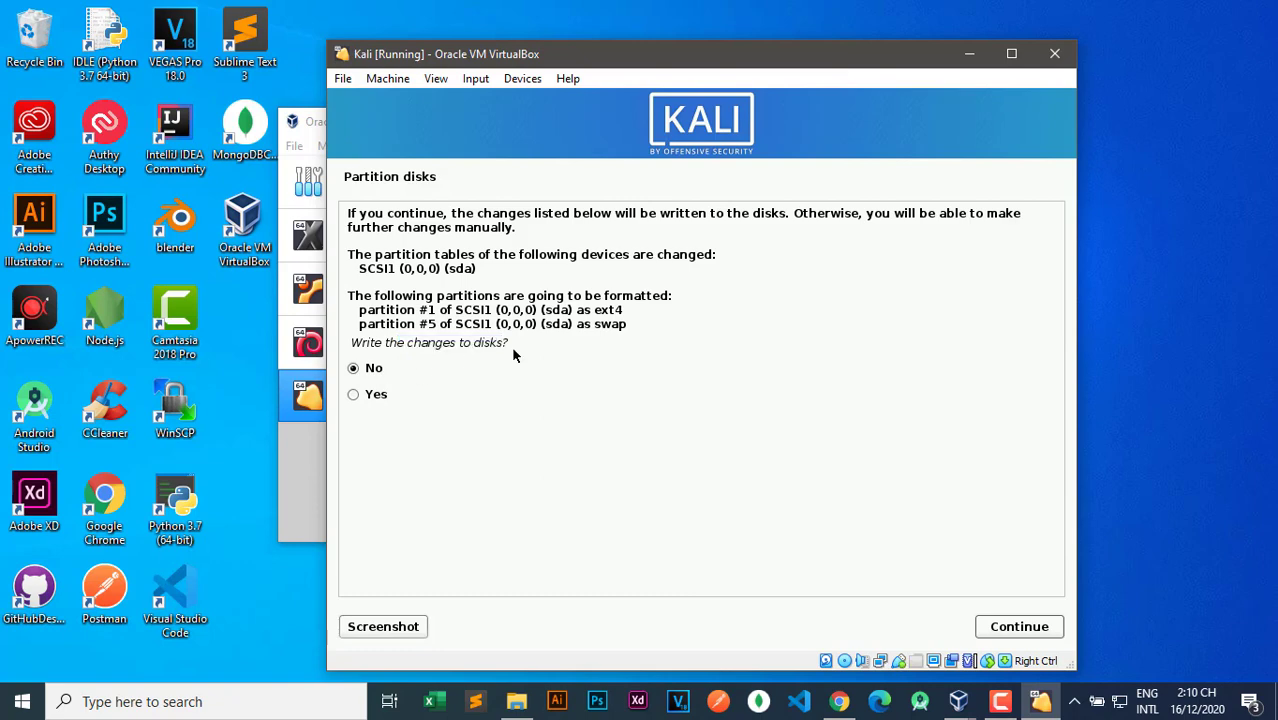
click(511, 357)
click(363, 396)
click(1043, 628)
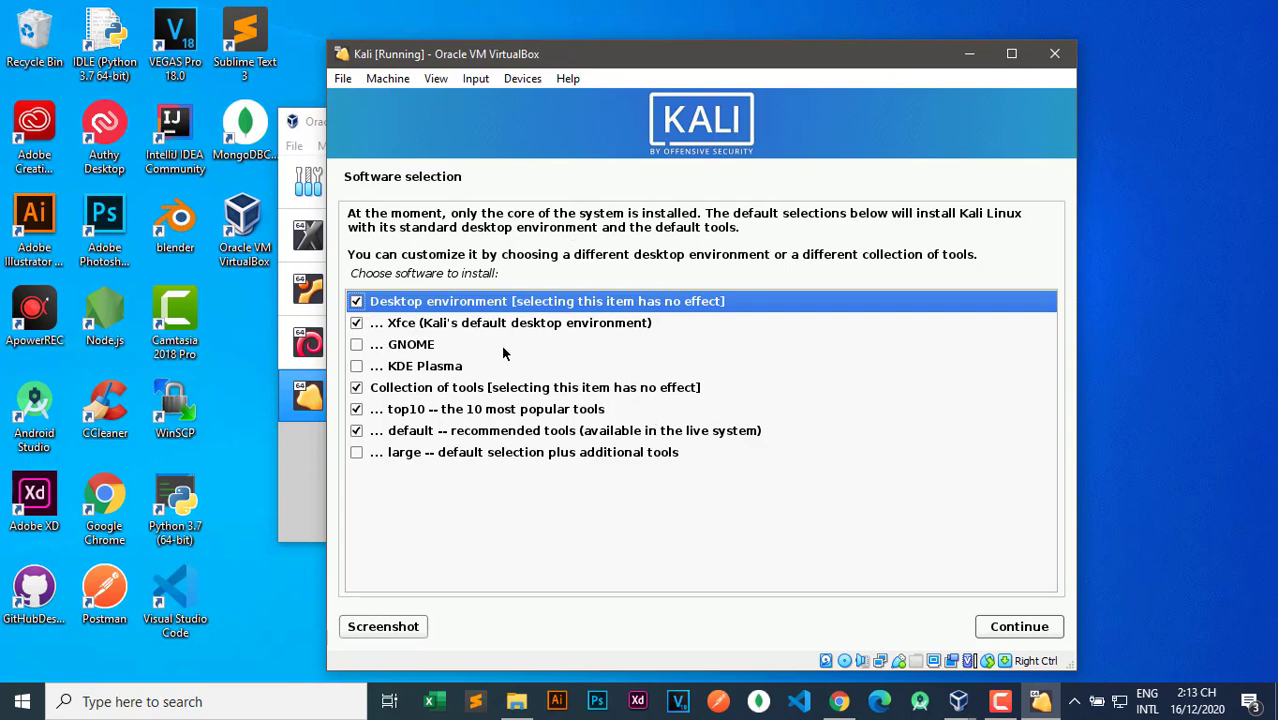
Install the default Xfce, top10 and default tool selections, leaving the large collection unchecked.
click(358, 369)
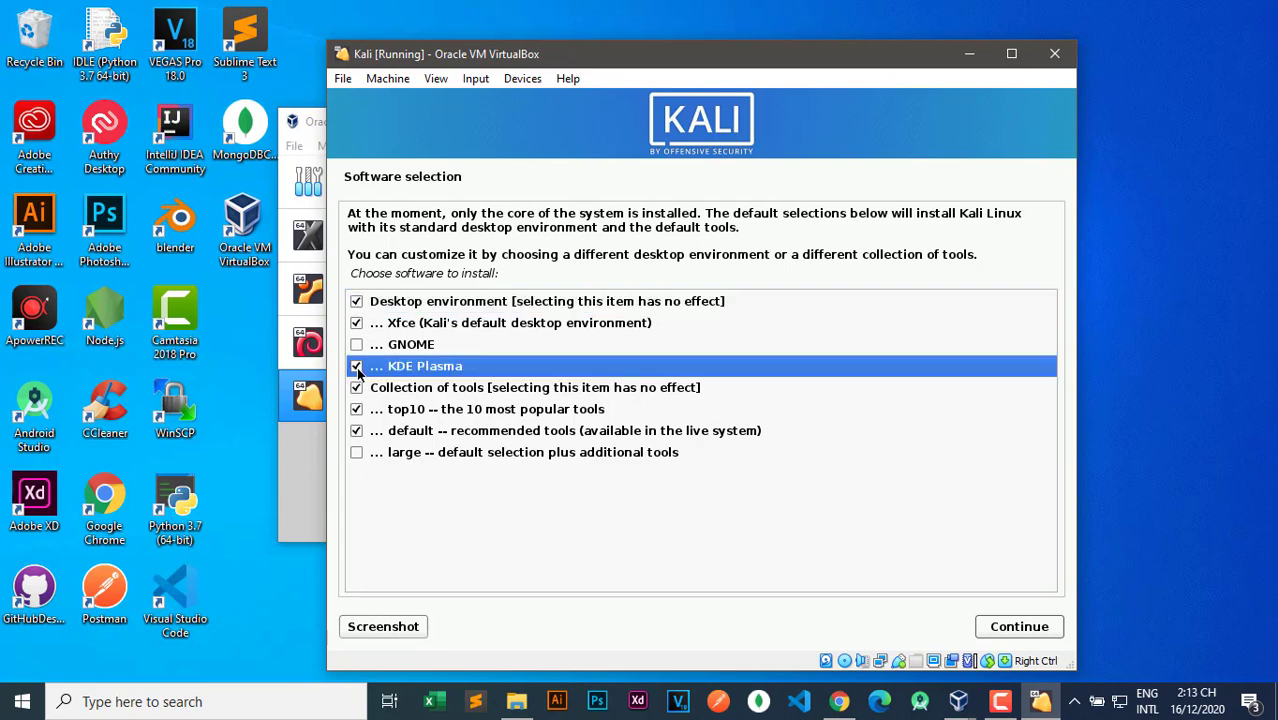
click(358, 453)
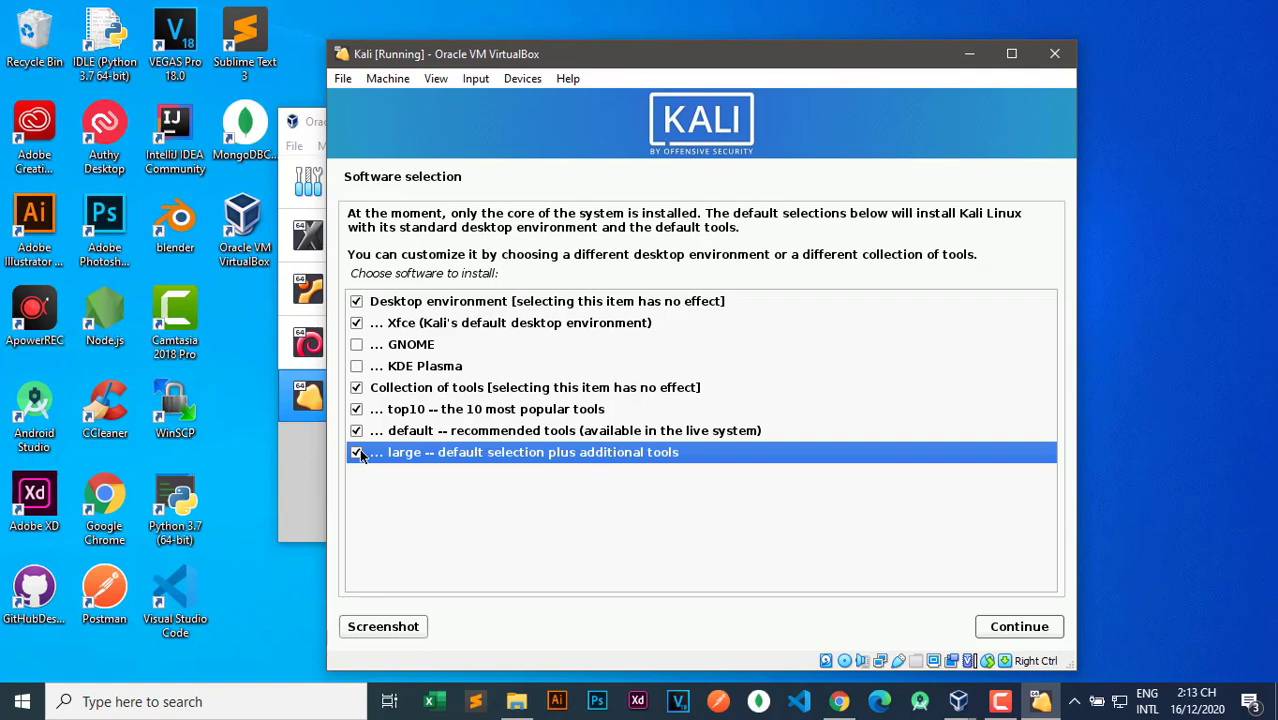
click(358, 453)
click(1019, 626)
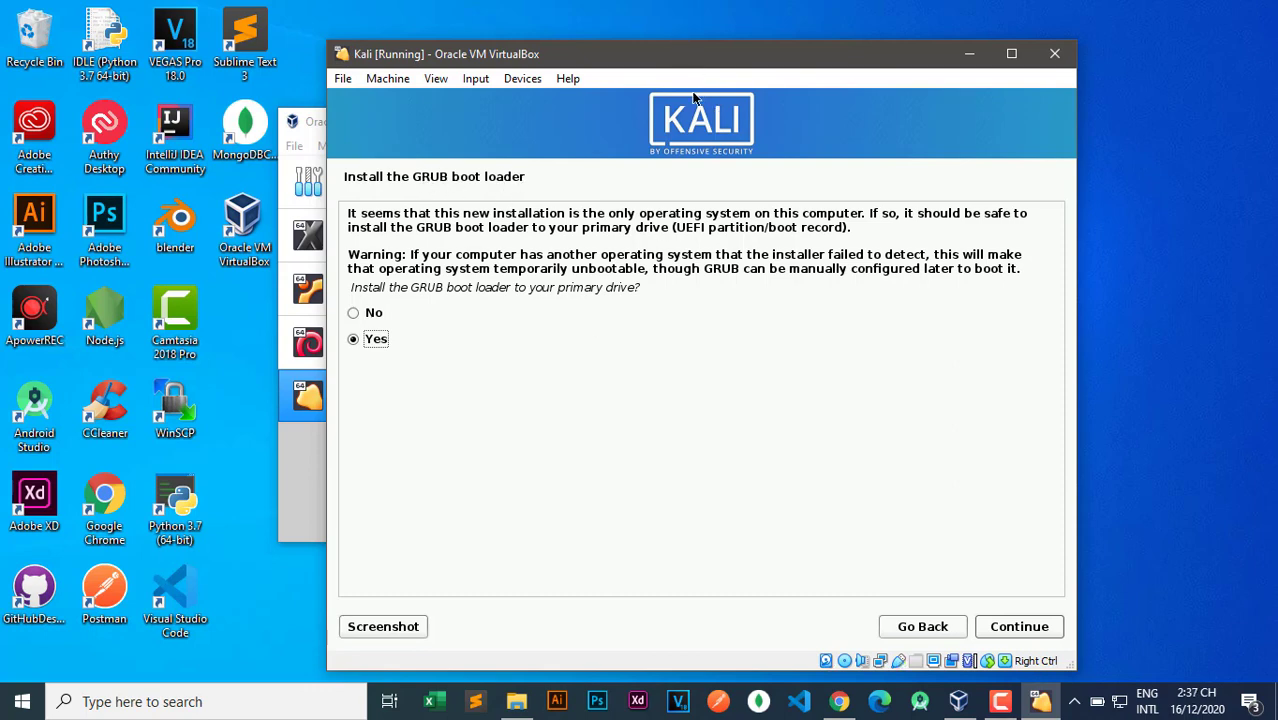
Install the GRUB boot loader onto /dev/sda.
click(1012, 628)
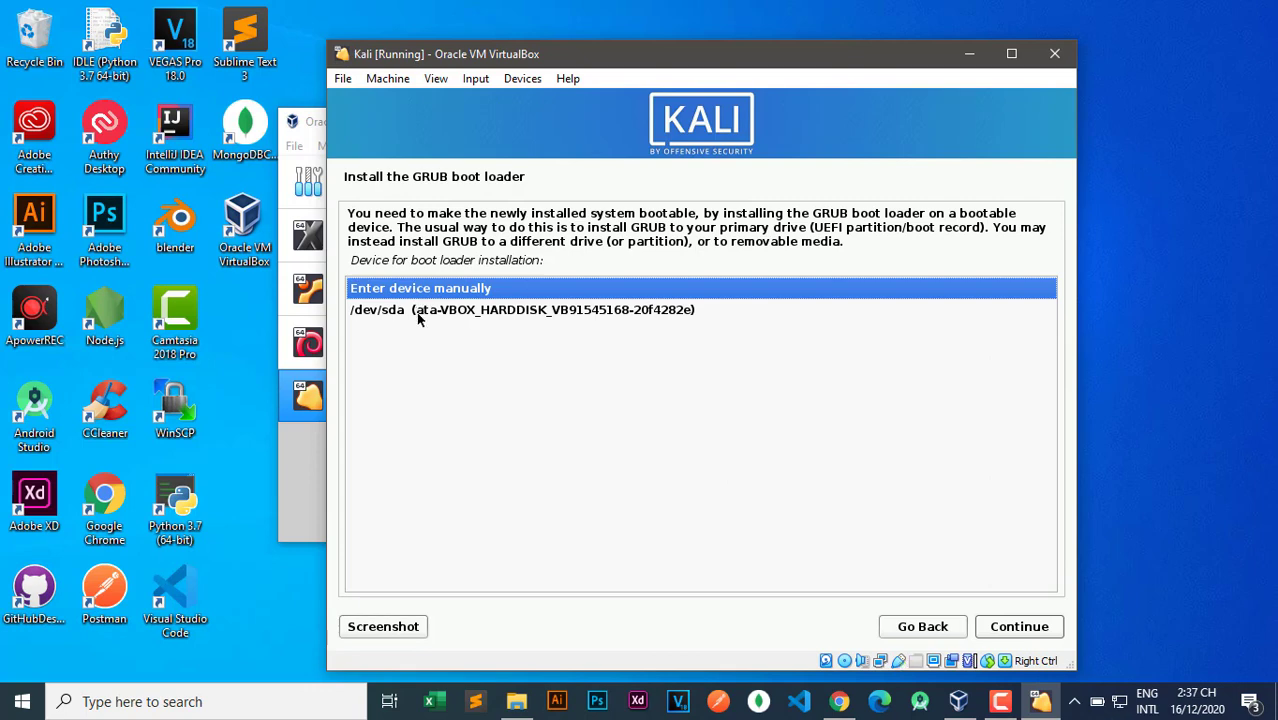
click(419, 311)
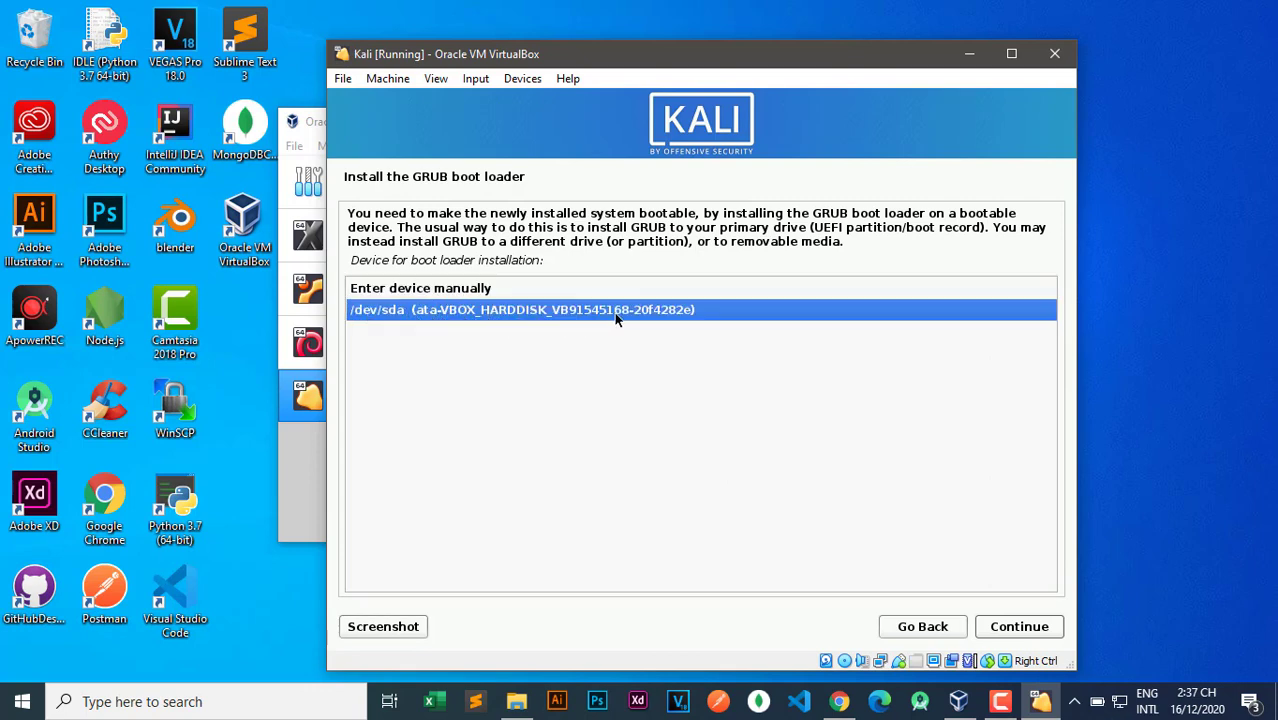
click(1019, 627)
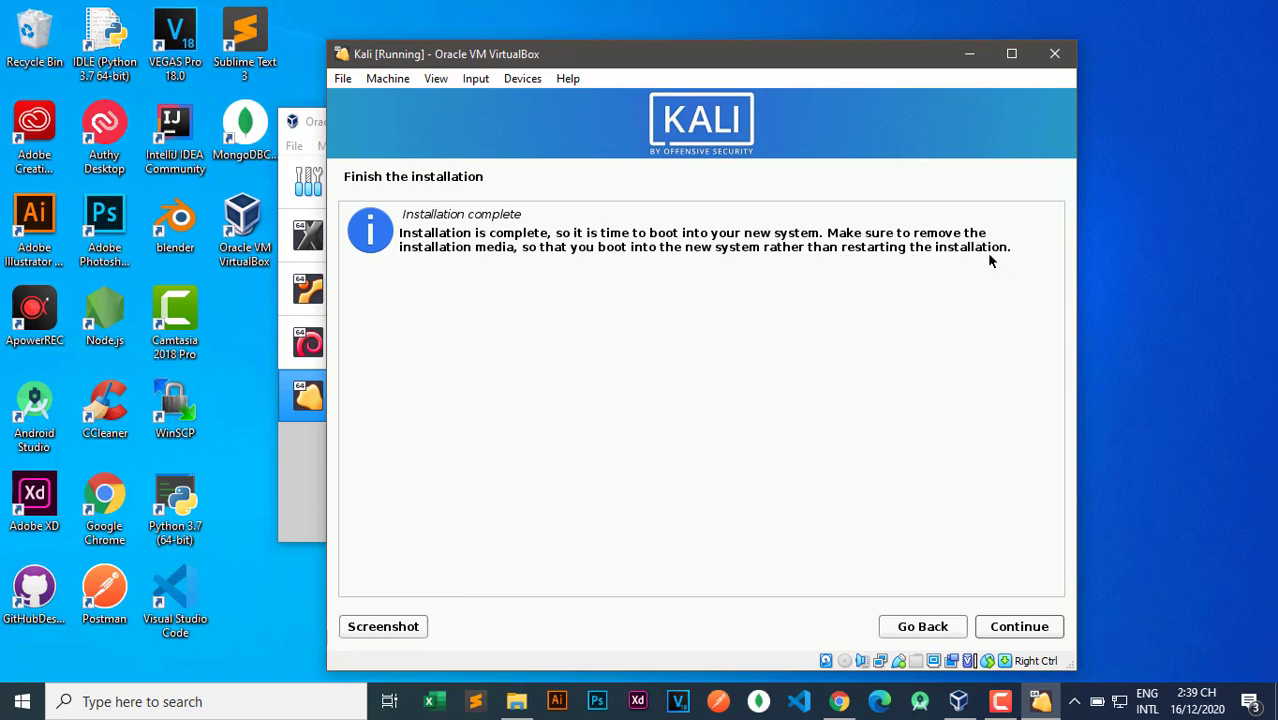
Confirm Installation complete so the VM reboots into the installed Kali system.
click(1019, 626)
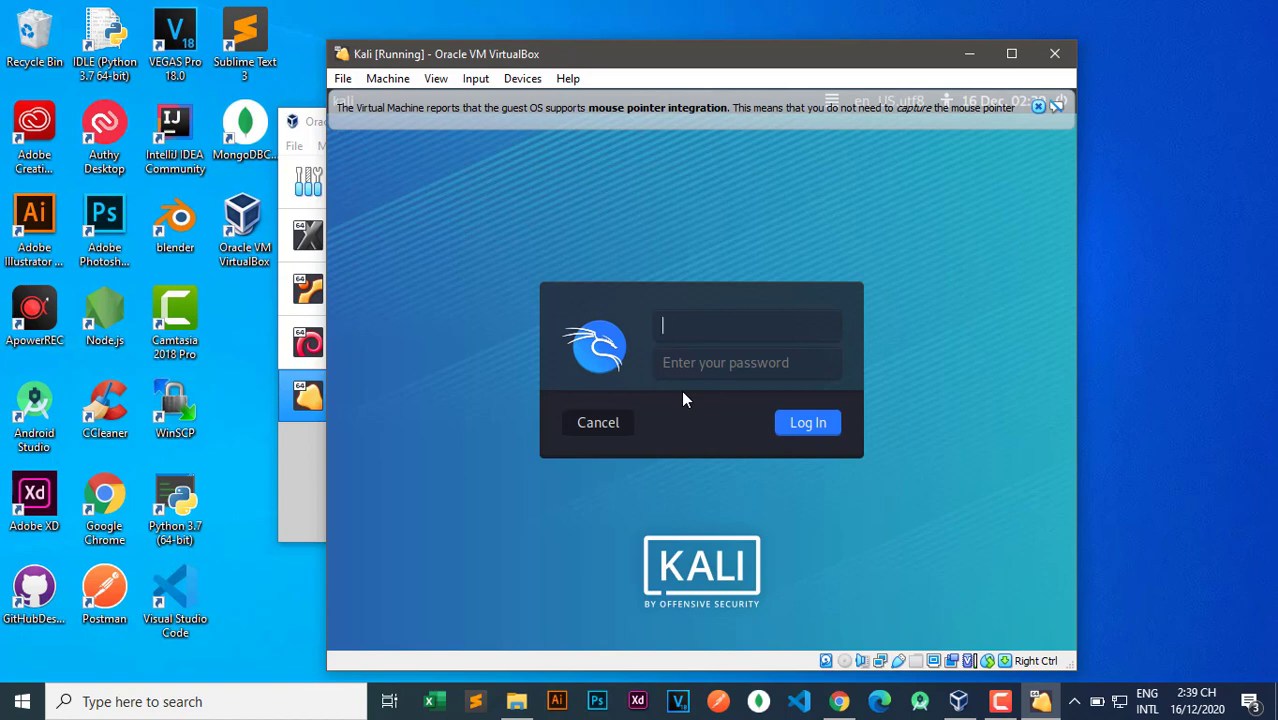
Log in with the account's username and password, dismiss the mouse notice, and maximize the VM window.
text(computerberry)
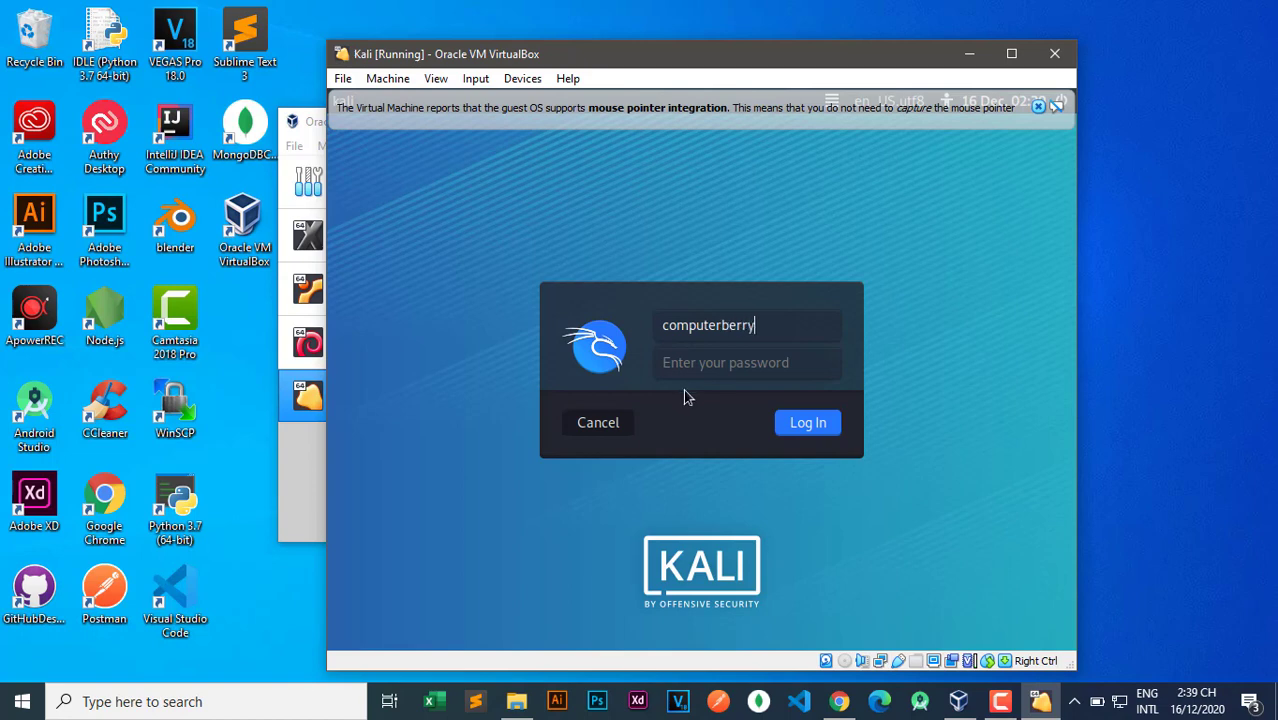
click(688, 366)
text(compu)
click(811, 424)
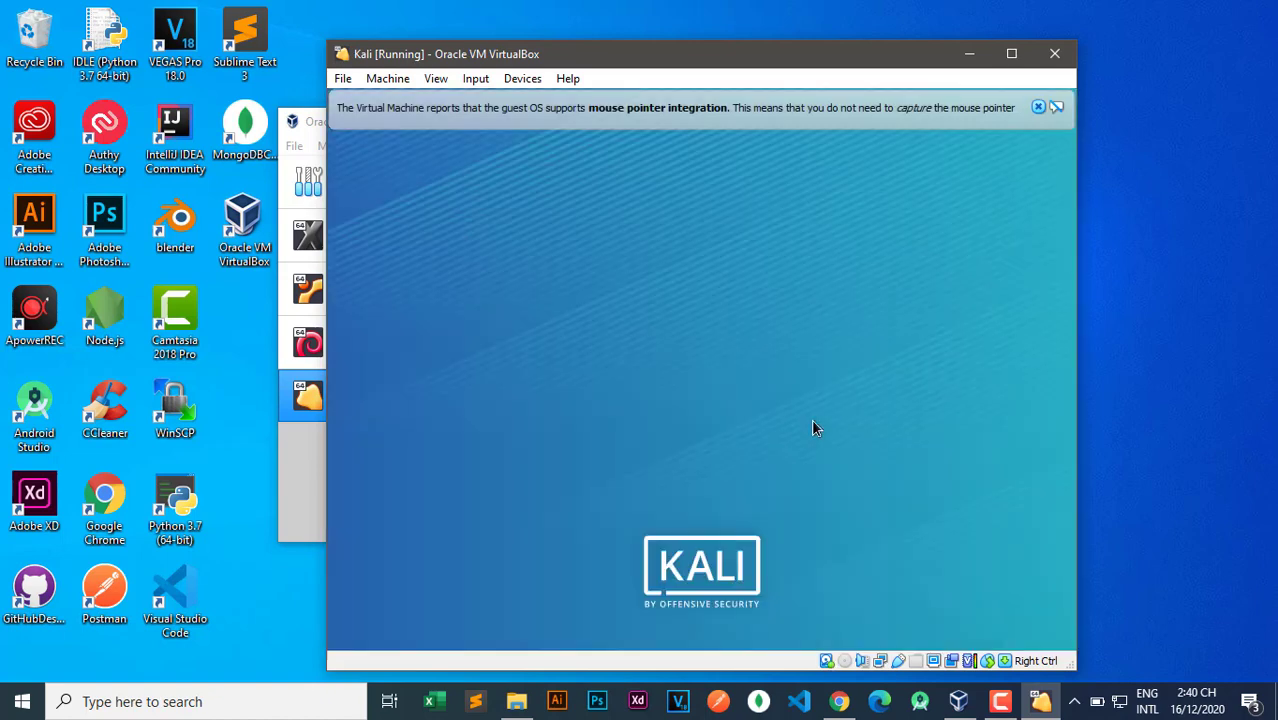
click(1038, 106)
click(1011, 53)
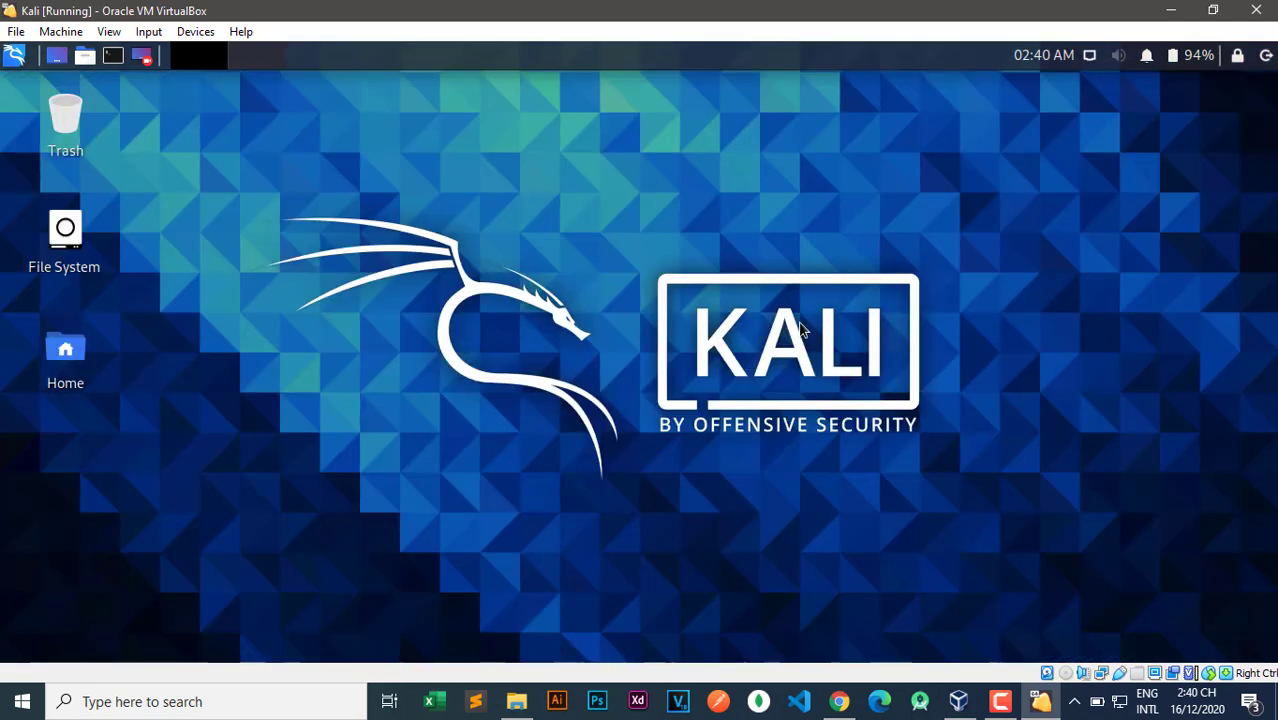
Put the VM in full-screen mode and show all applications in the Kali menu.
click(108, 31)
click(131, 50)
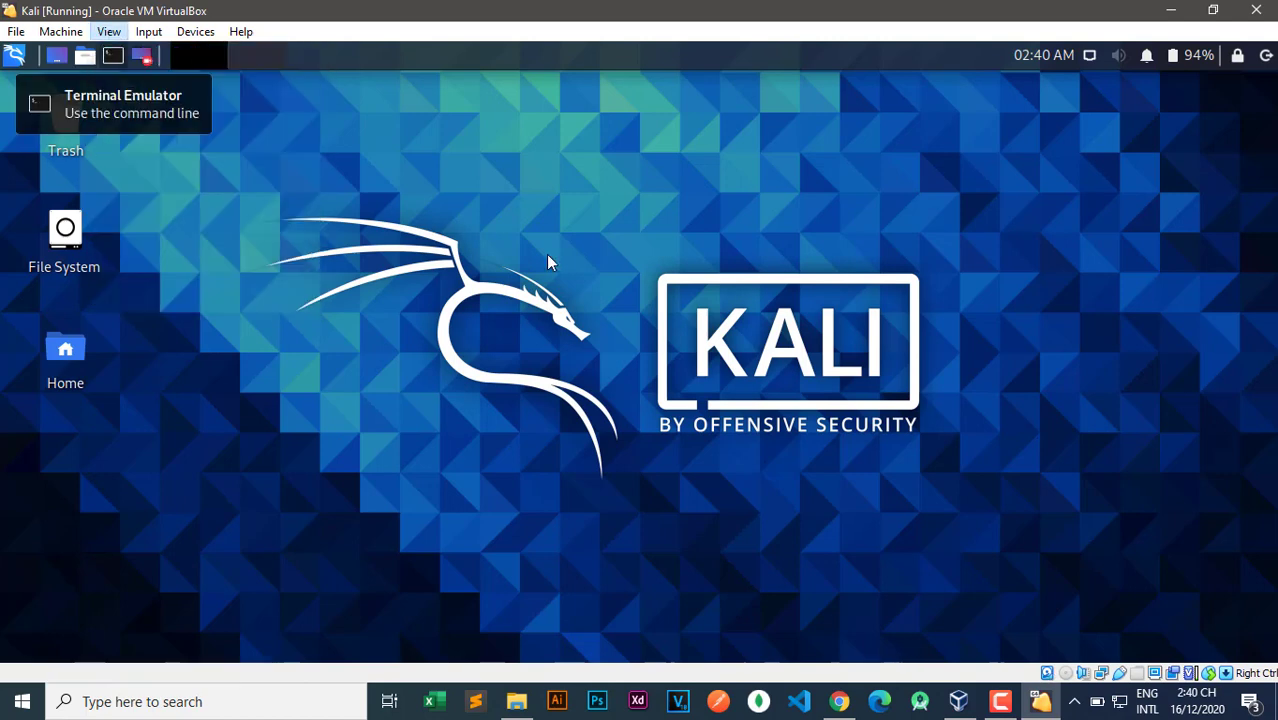
click(606, 421)
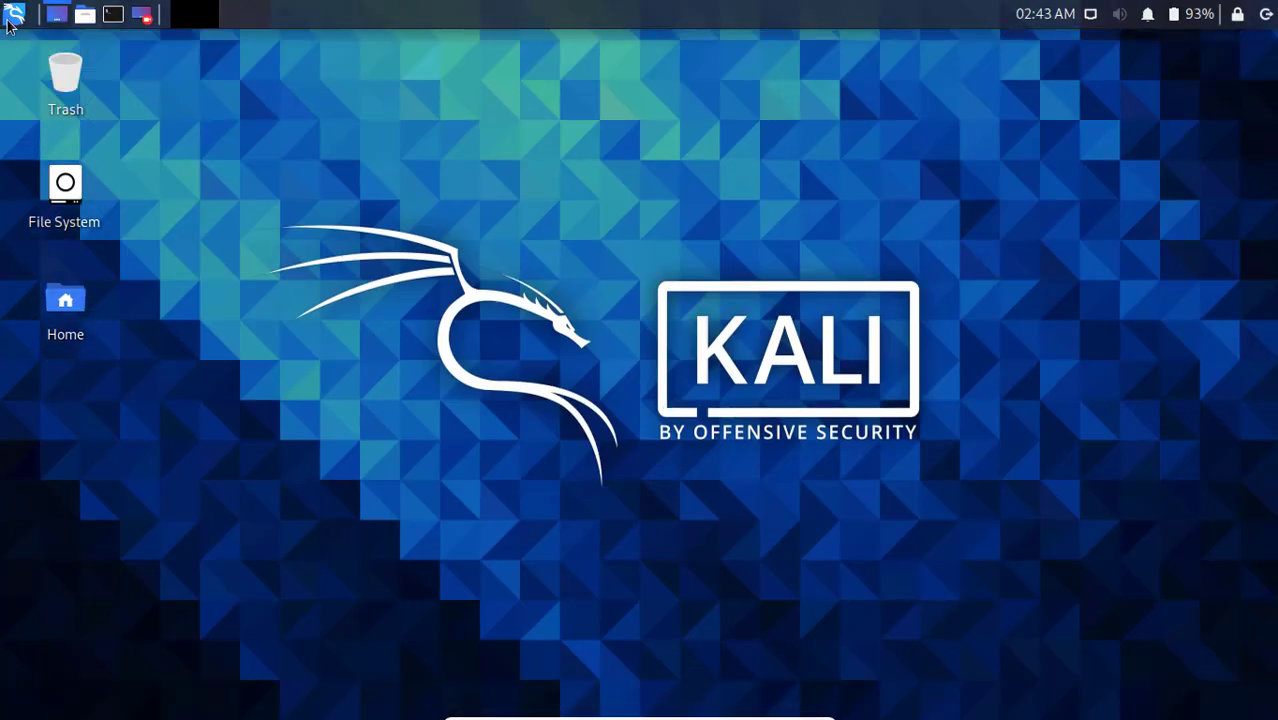
click(13, 21)
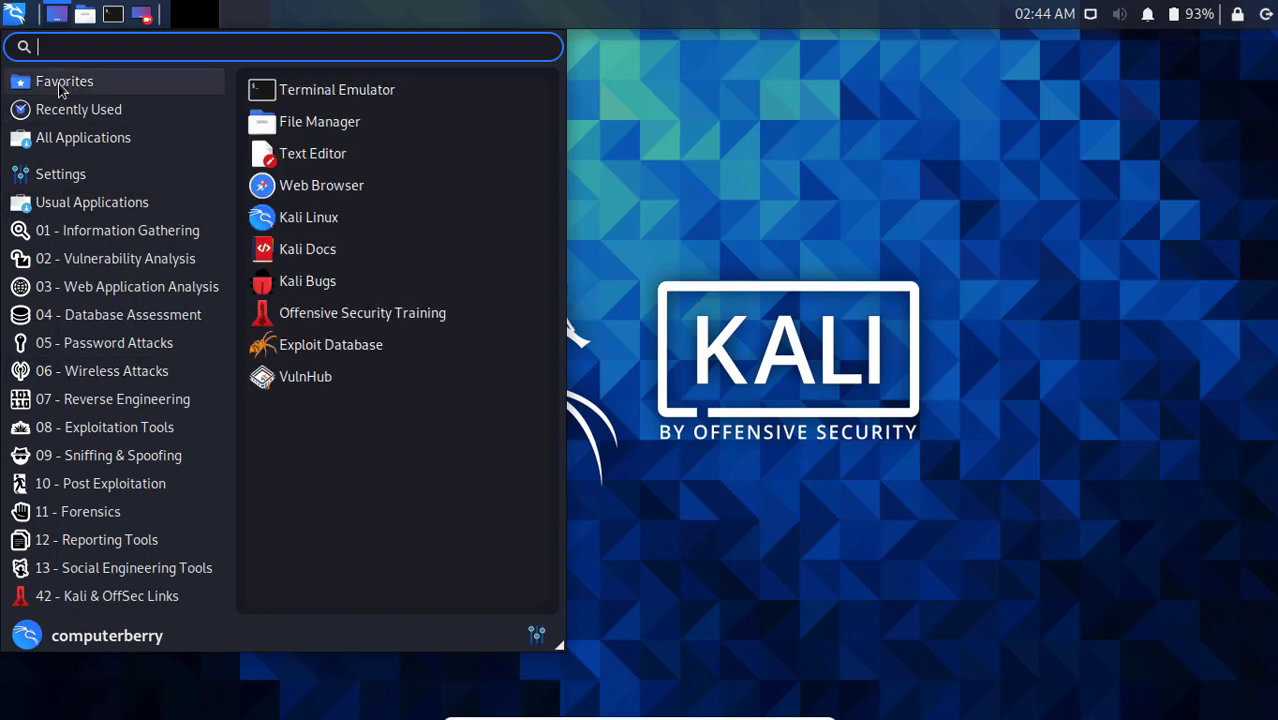
click(80, 148)
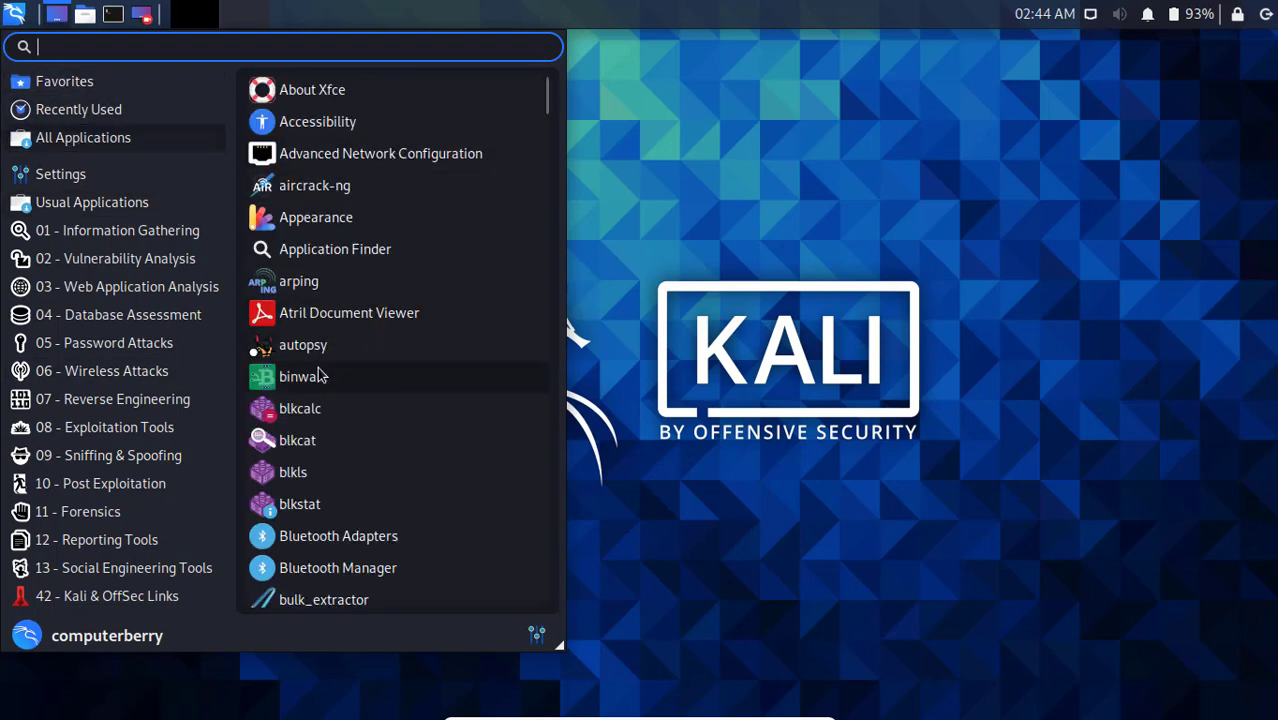
scroll(320, 375, down, 4)
scroll(320, 378, down, 15)
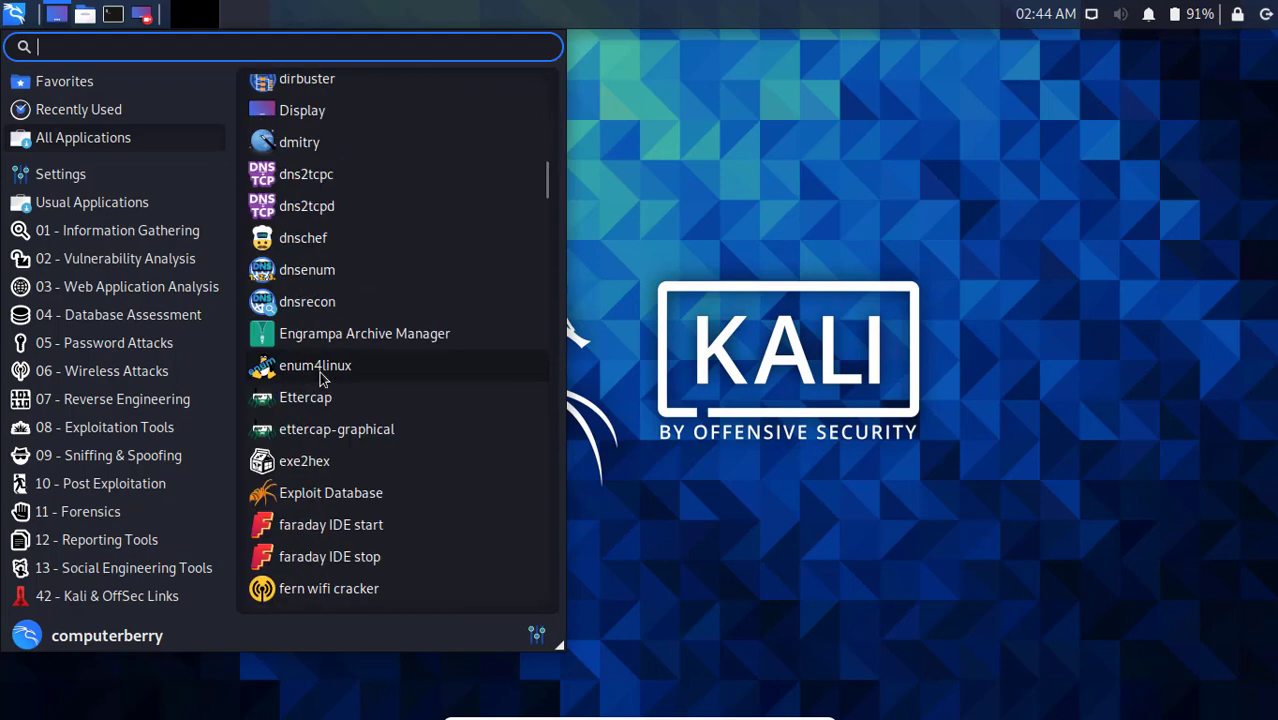
scroll(318, 412, down, 6)
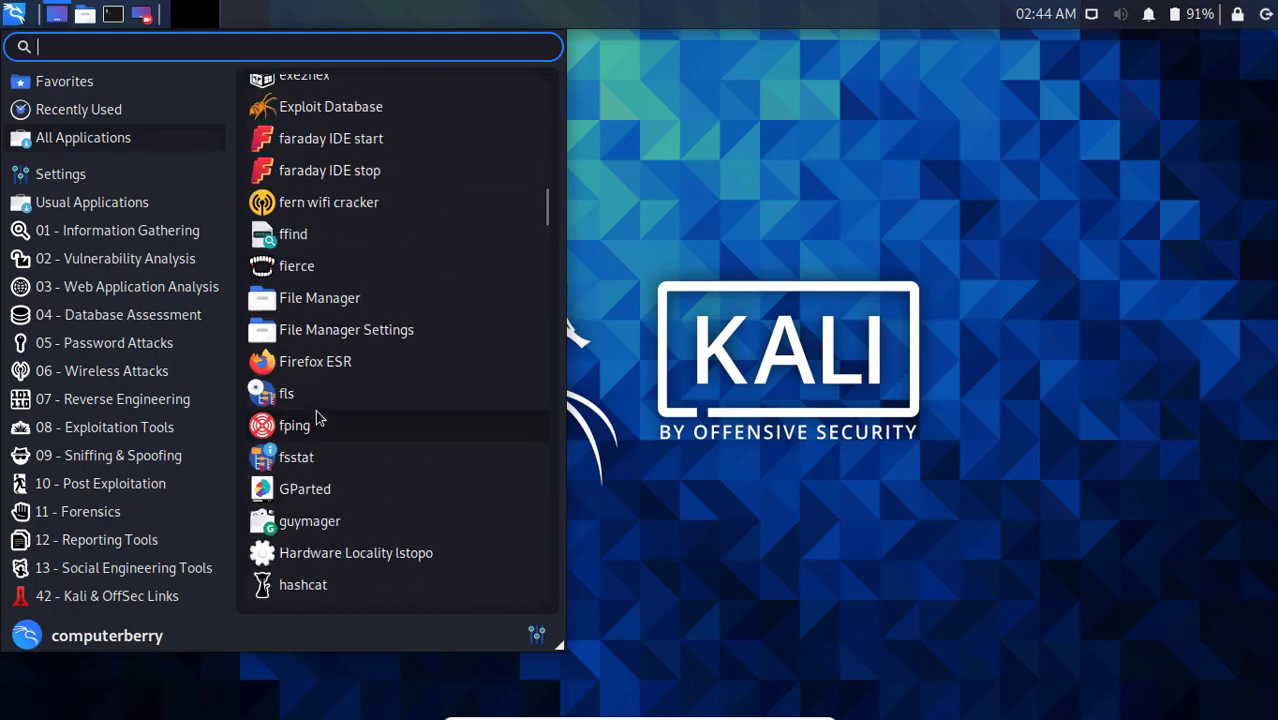
scroll(318, 412, down, 20)
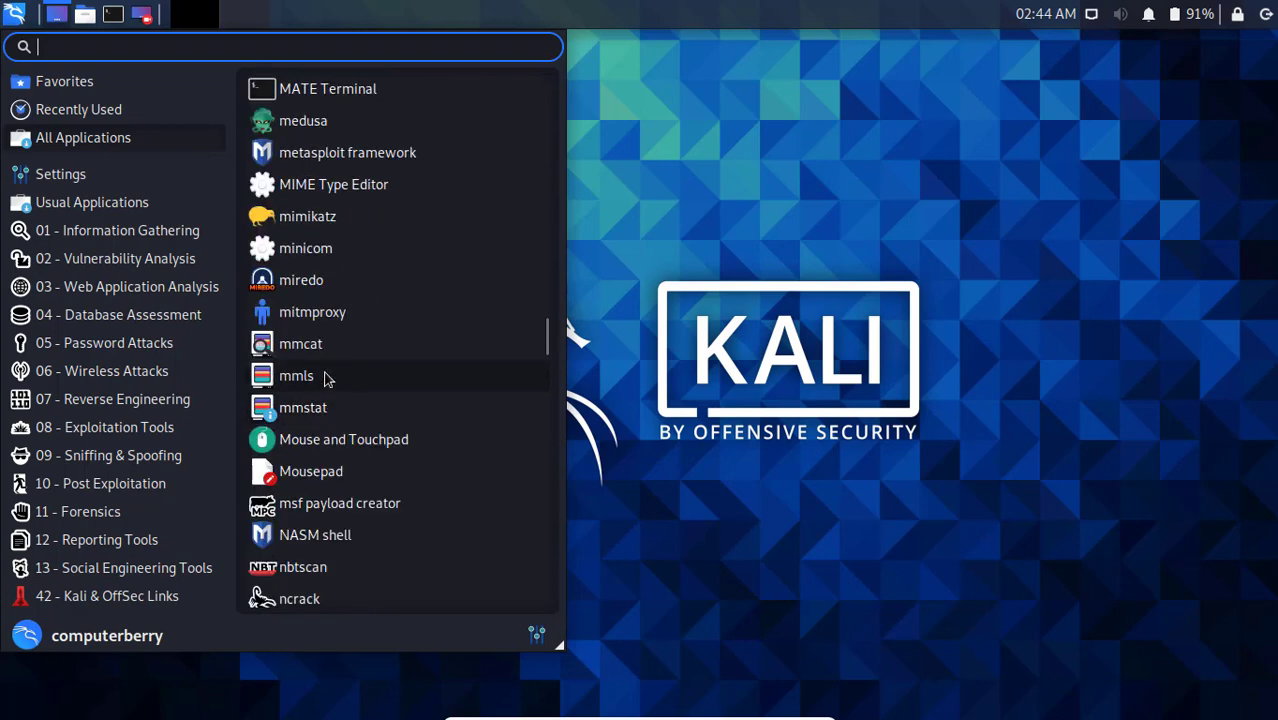
scroll(318, 470, down, 2)
scroll(368, 328, up, 20)
scroll(330, 290, down, 6)
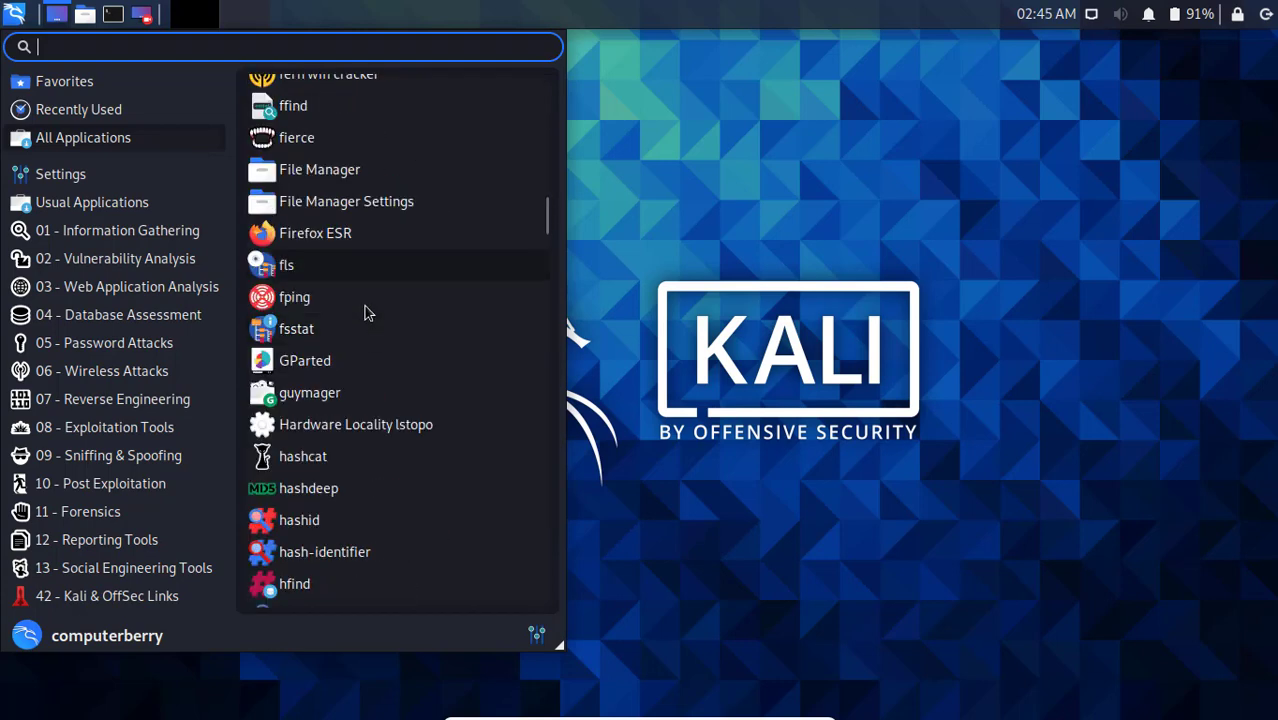
Add desktop shortcuts for Firefox ESR, faraday IDE start and maltego.
right_click(308, 233)
click(345, 296)
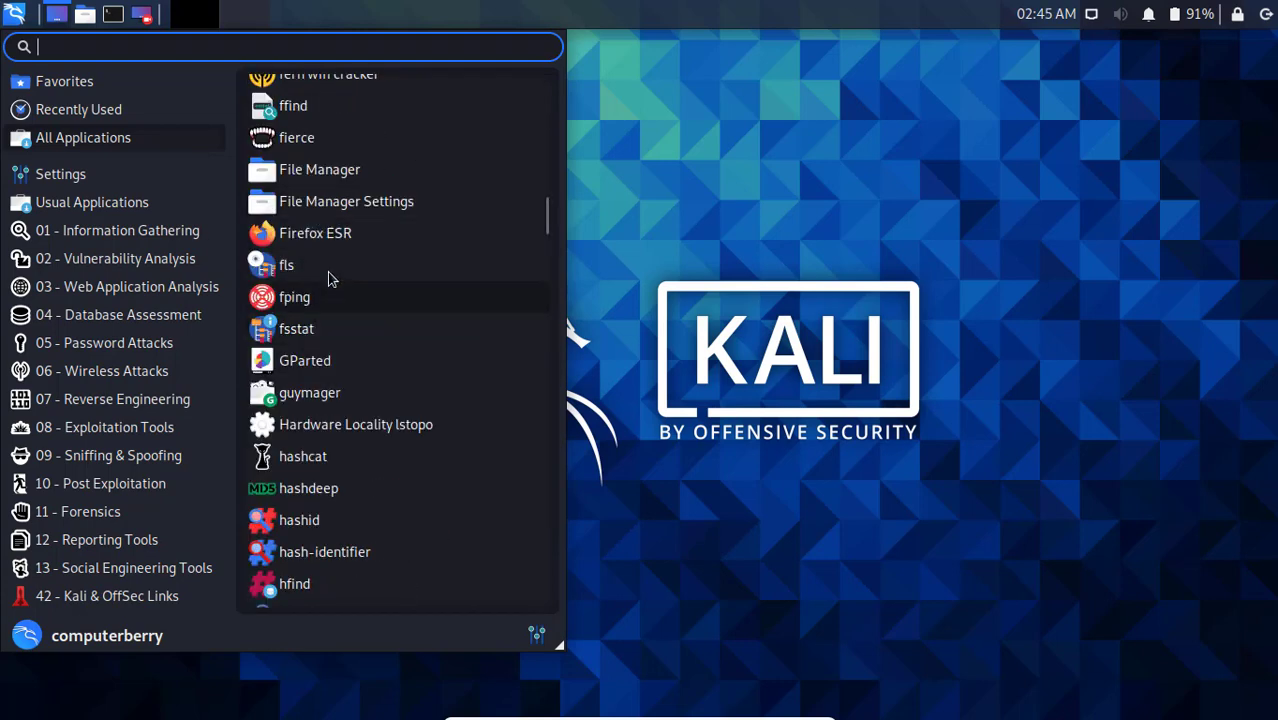
scroll(368, 232, up, 3)
right_click(368, 230)
click(380, 251)
scroll(365, 340, down, 13)
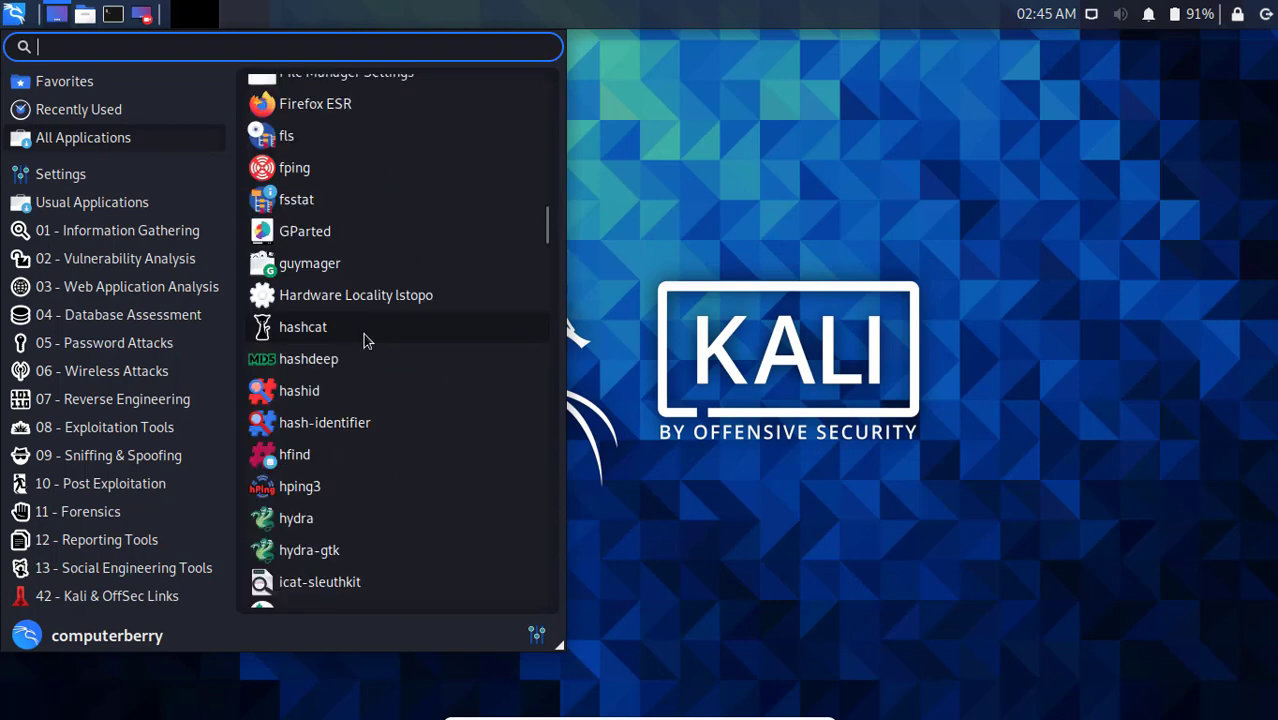
scroll(355, 385, down, 10)
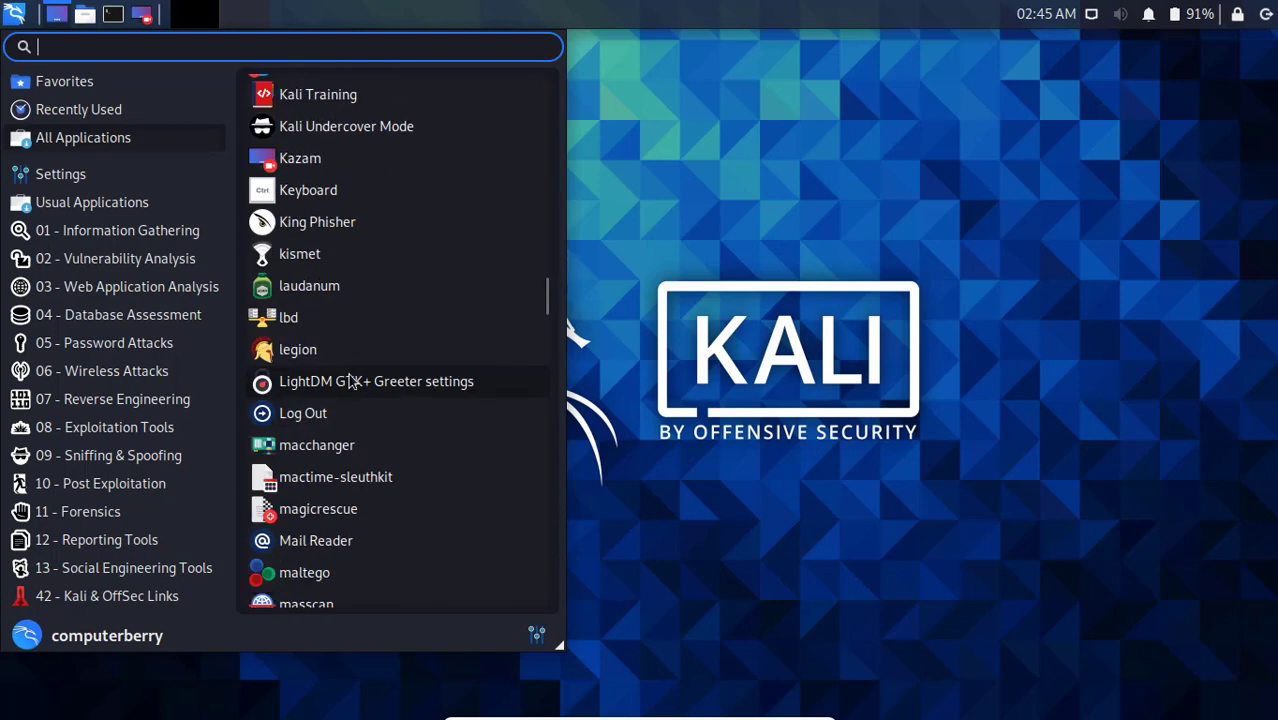
scroll(352, 390, down, 2)
right_click(342, 318)
click(382, 434)
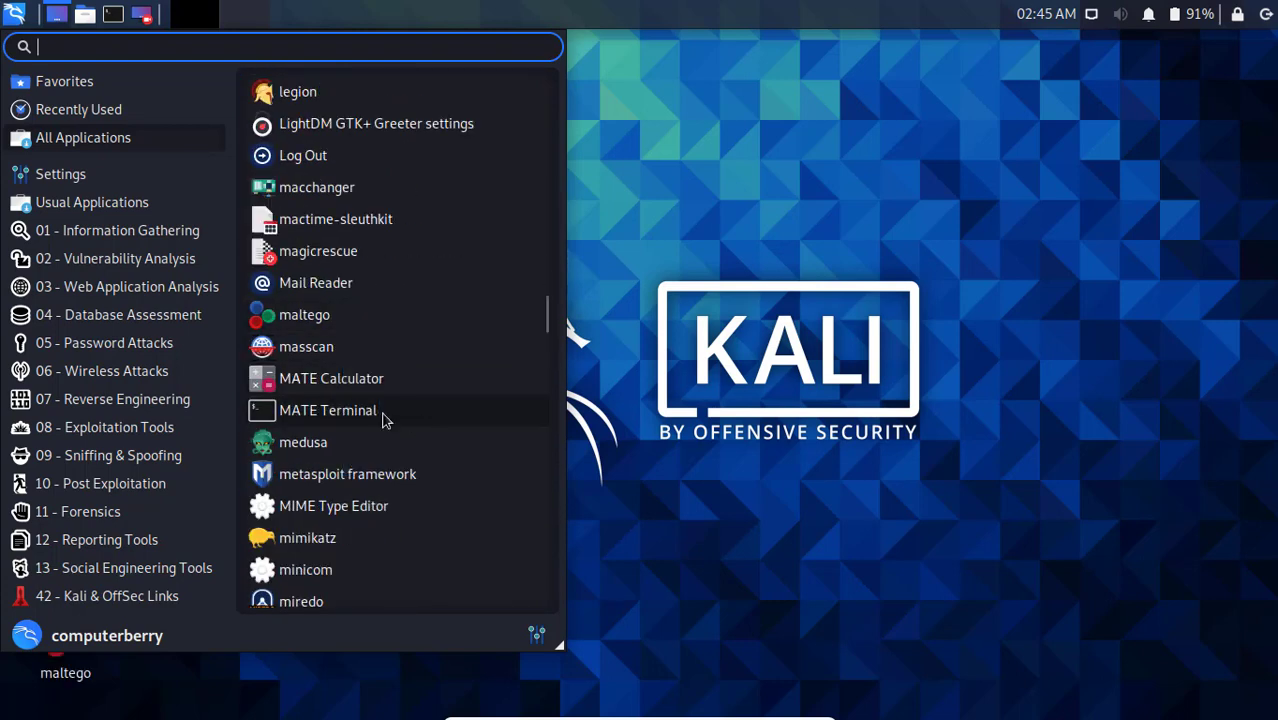
Add desktop shortcuts for metasploit framework and wireshark, then close the applications list.
right_click(330, 474)
click(400, 572)
scroll(357, 414, down, 20)
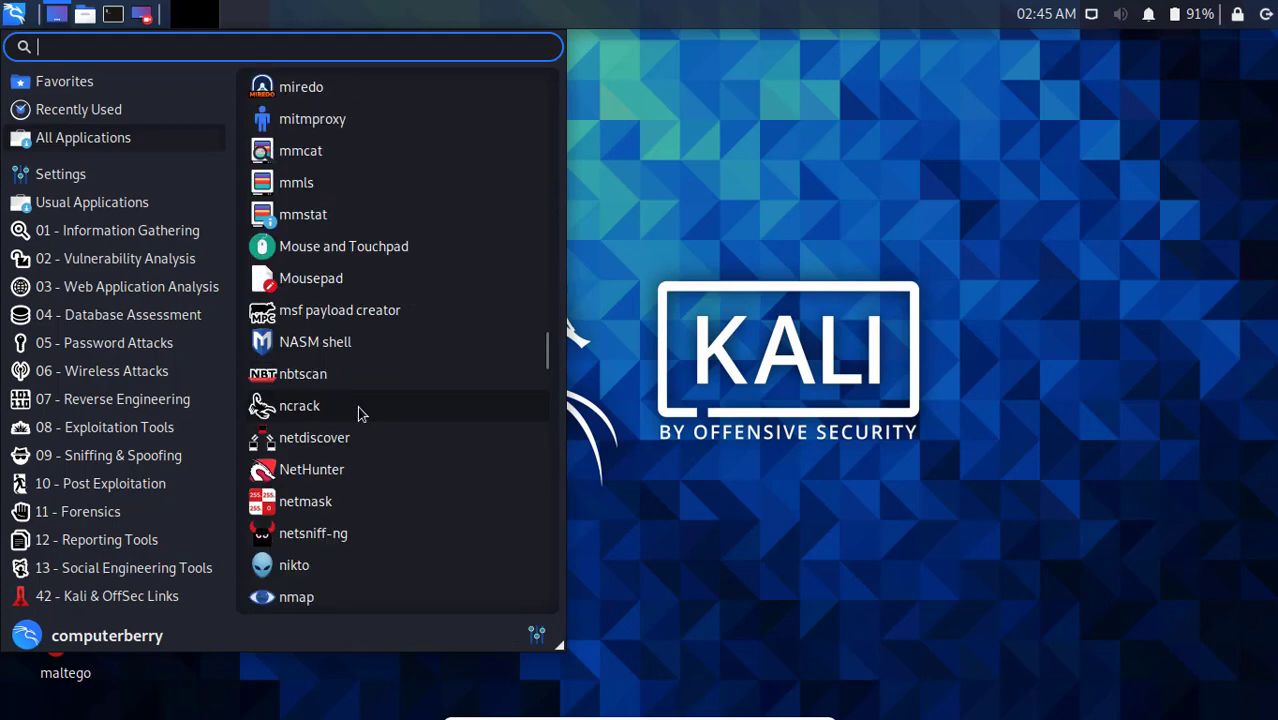
scroll(363, 437, down, 20)
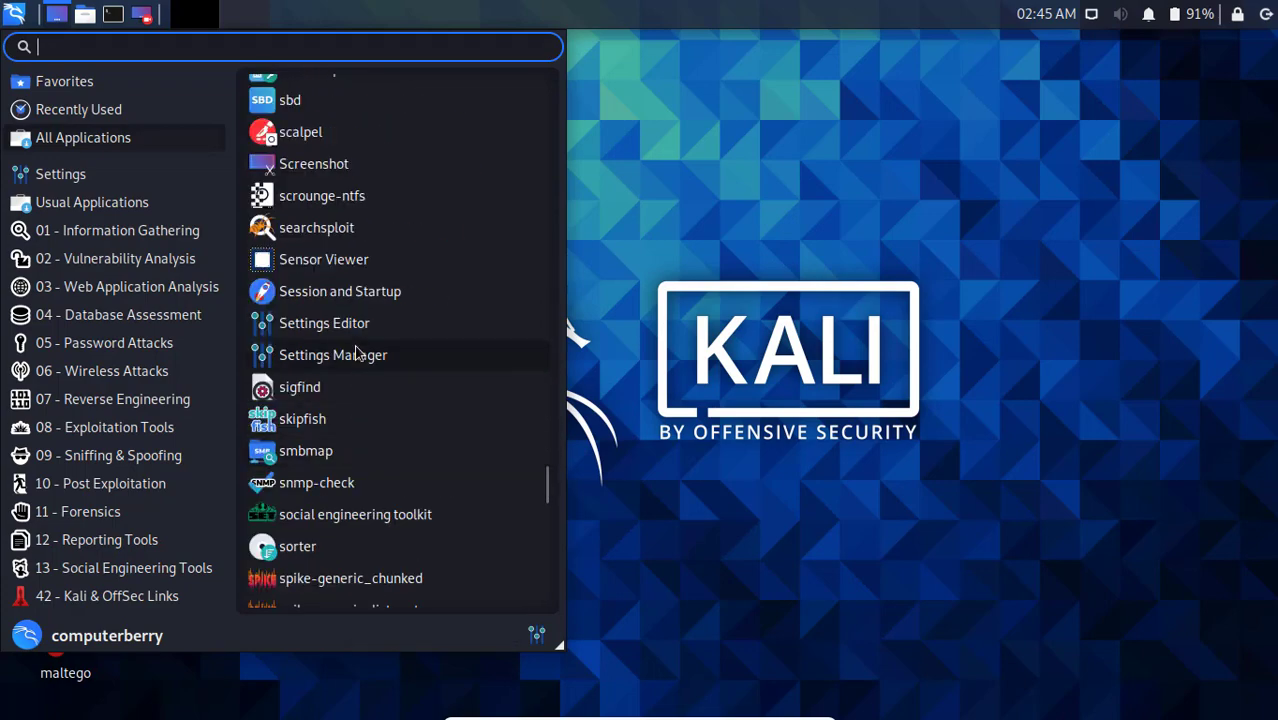
scroll(352, 445, down, 15)
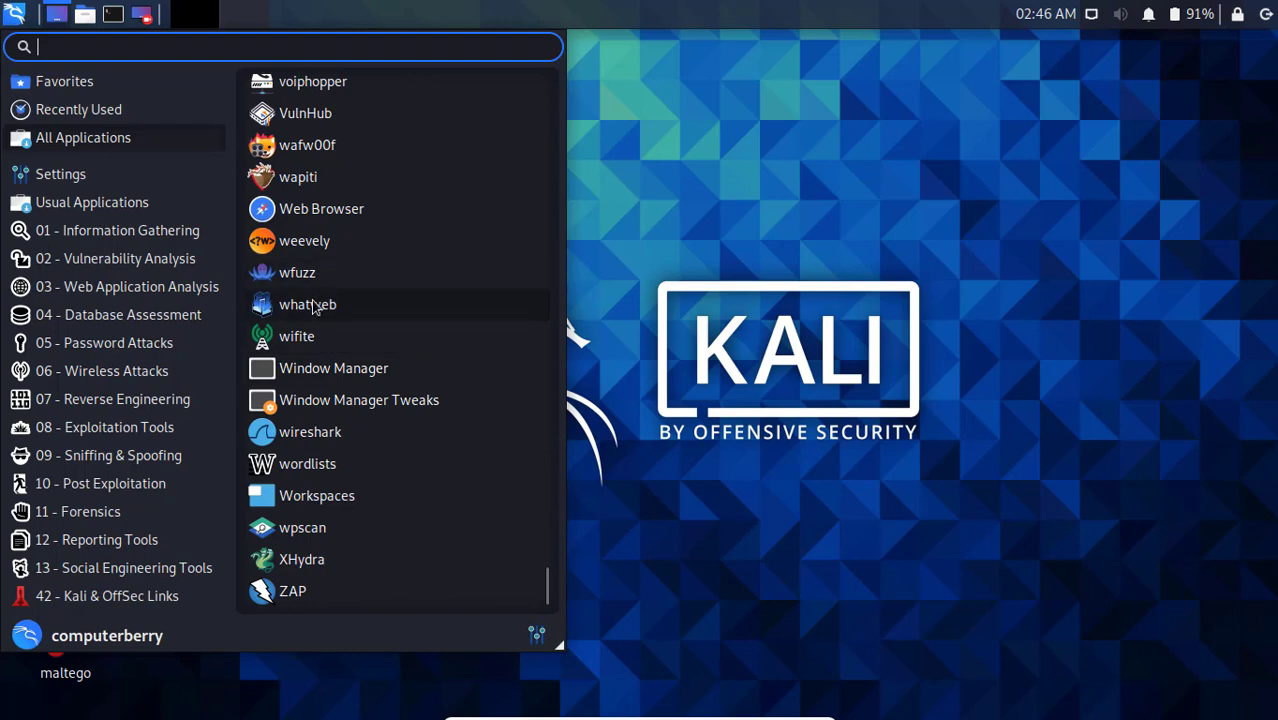
right_click(331, 436)
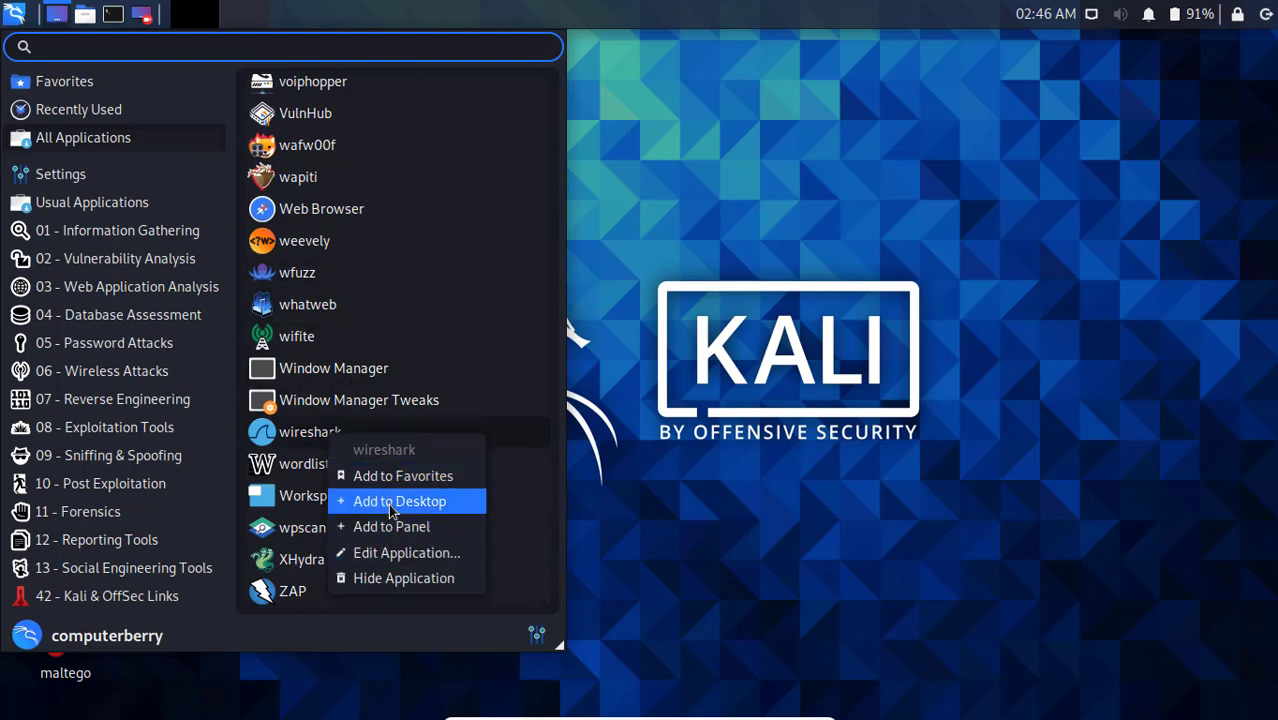
click(392, 505)
click(723, 492)
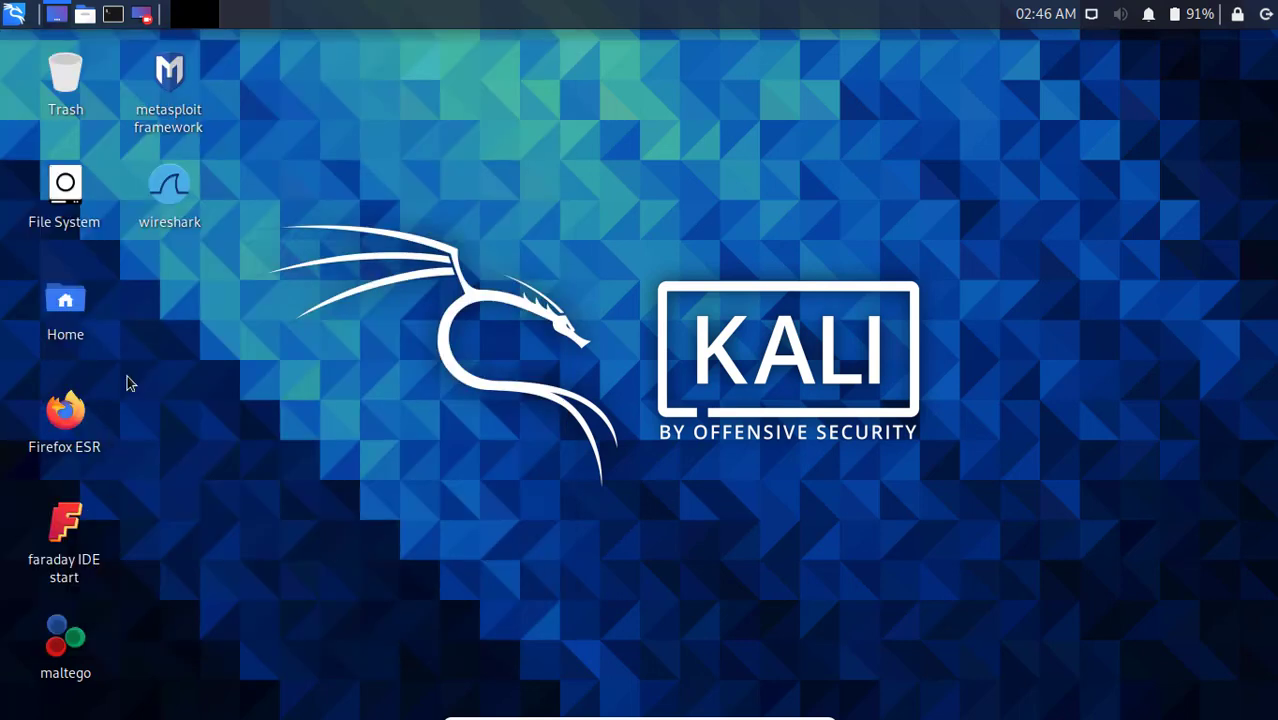
Launch Firefox ESR from the desktop and load apple.com in a new tab.
click(90, 435)
double_click(90, 435)
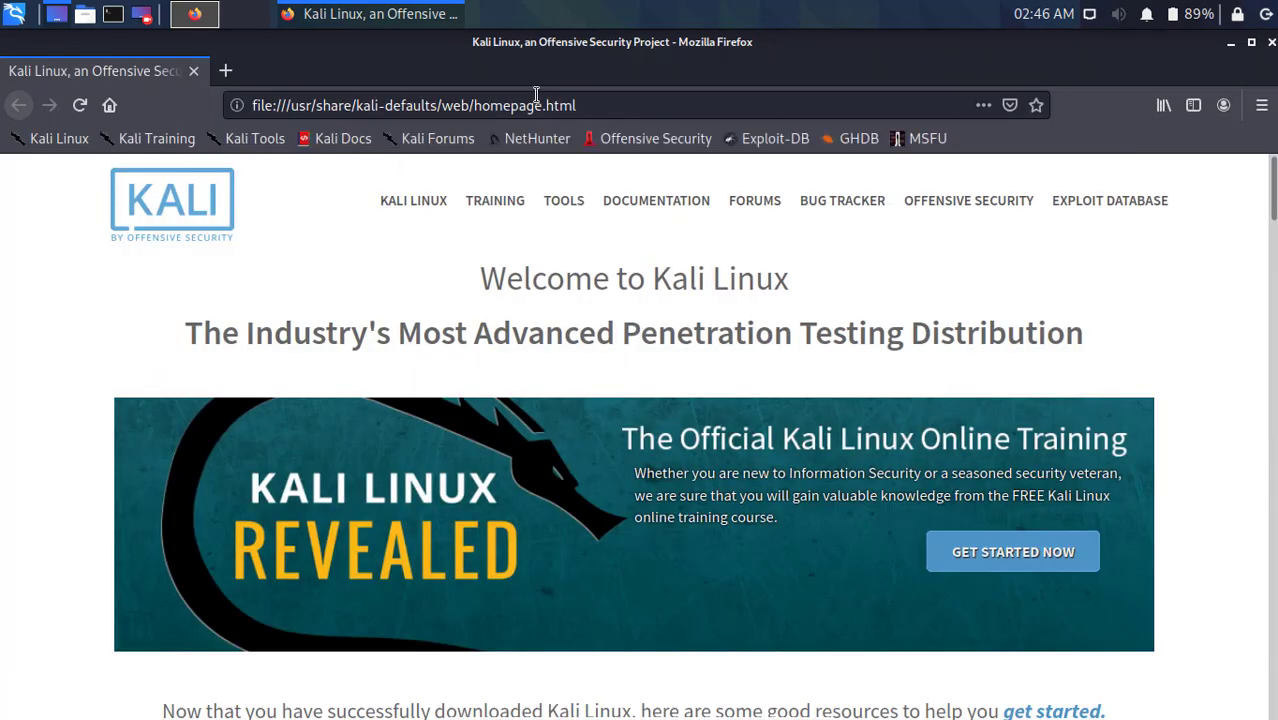
scroll(510, 241, down, 5)
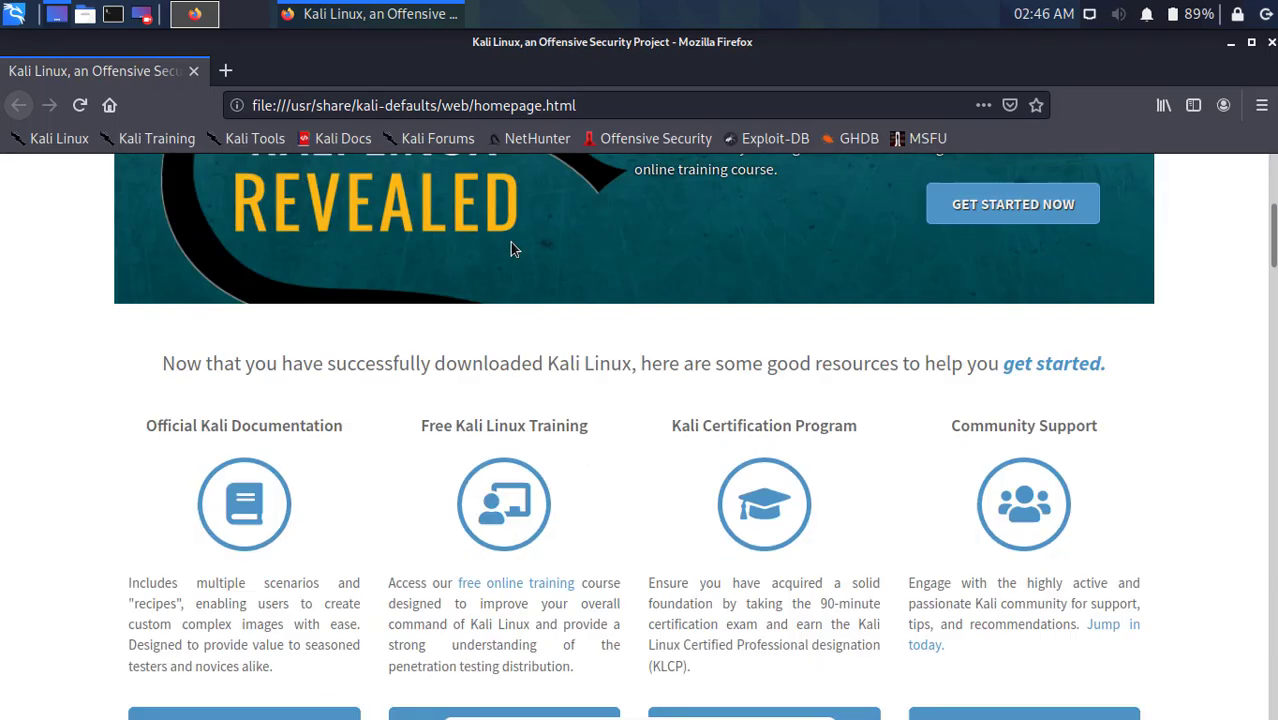
scroll(509, 241, up, 5)
click(225, 70)
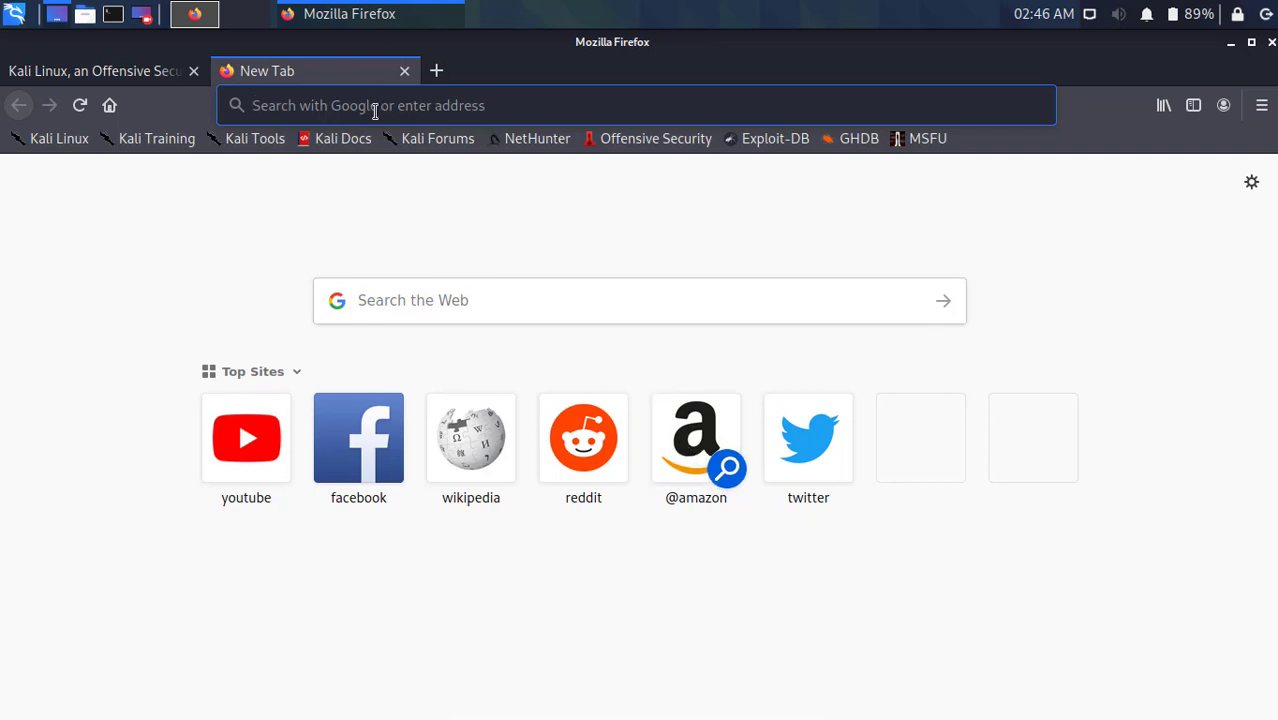
text(apple)
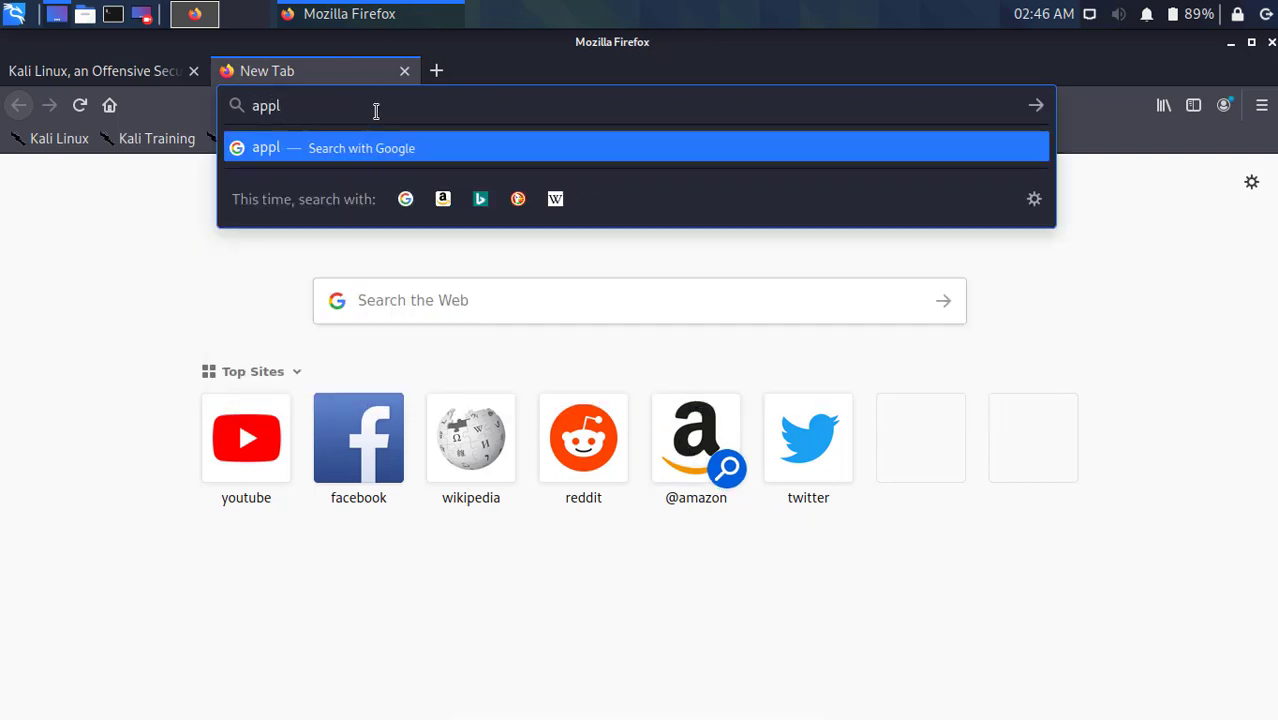
text(m)
key(Return)
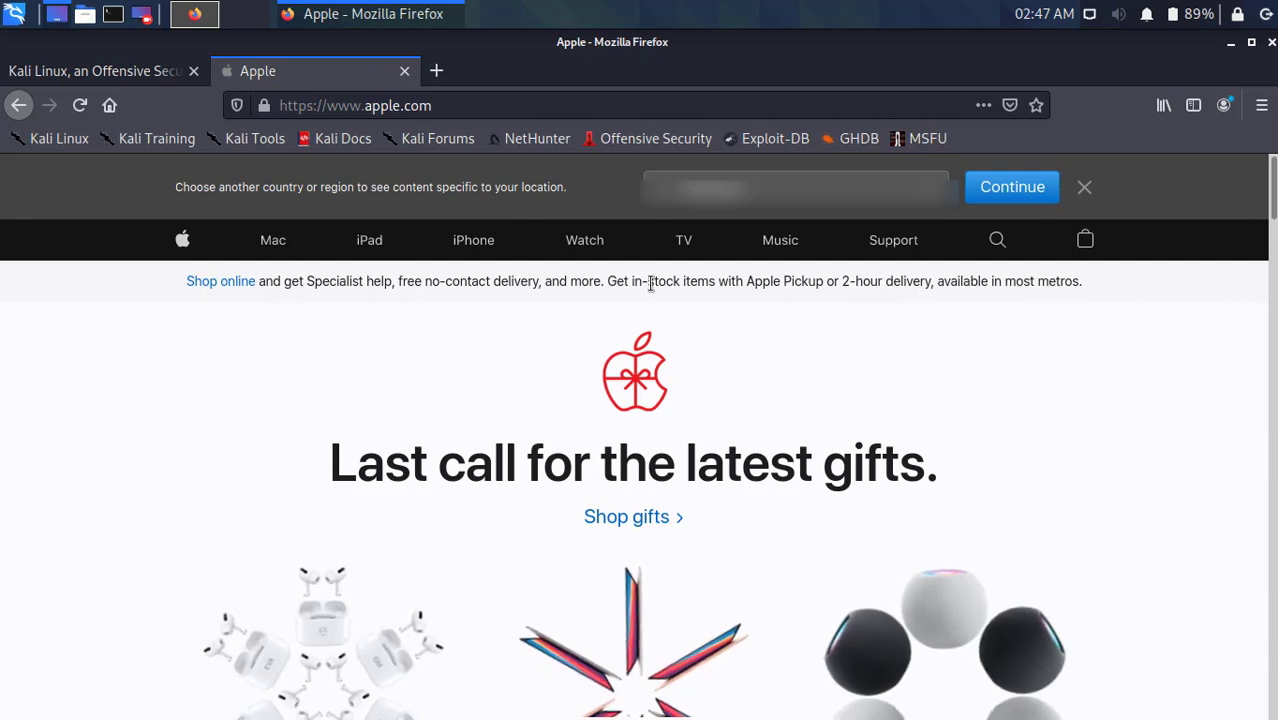
Scroll through apple.com, minimize Firefox, and return VirtualBox to windowed mode.
scroll(651, 284, down, 5)
scroll(652, 303, down, 10)
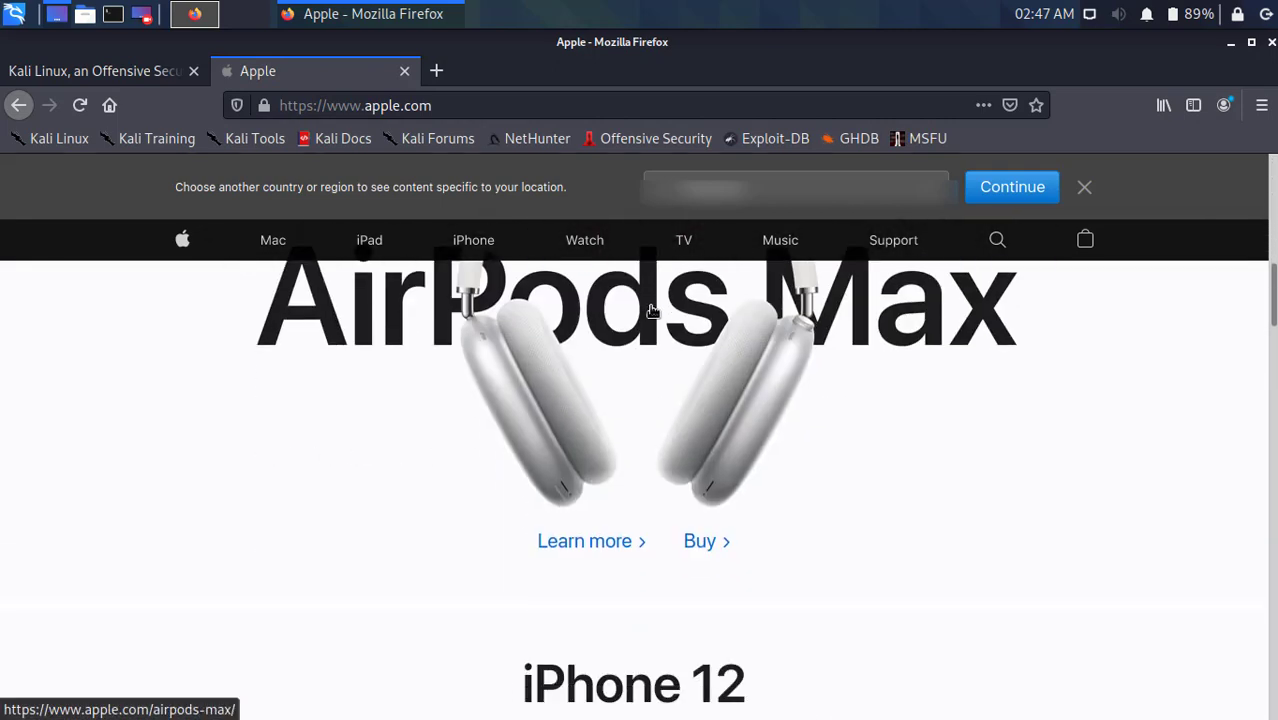
scroll(655, 355, down, 10)
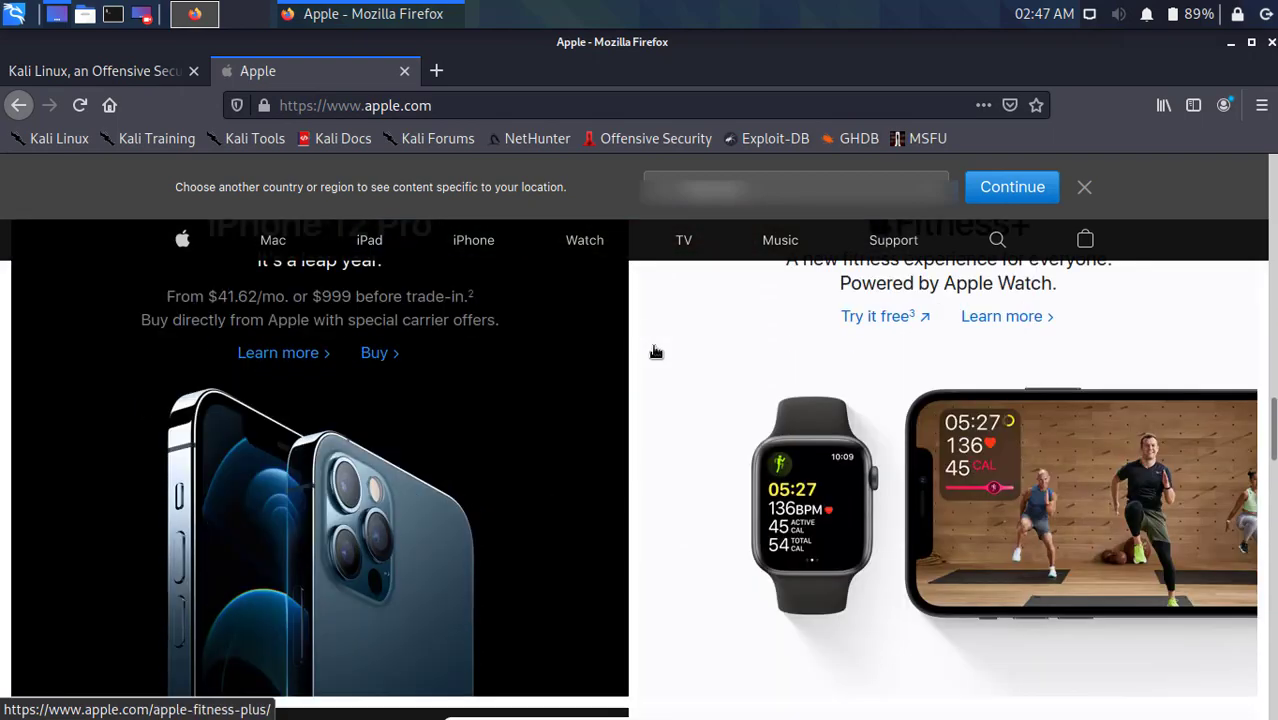
scroll(659, 389, down, 10)
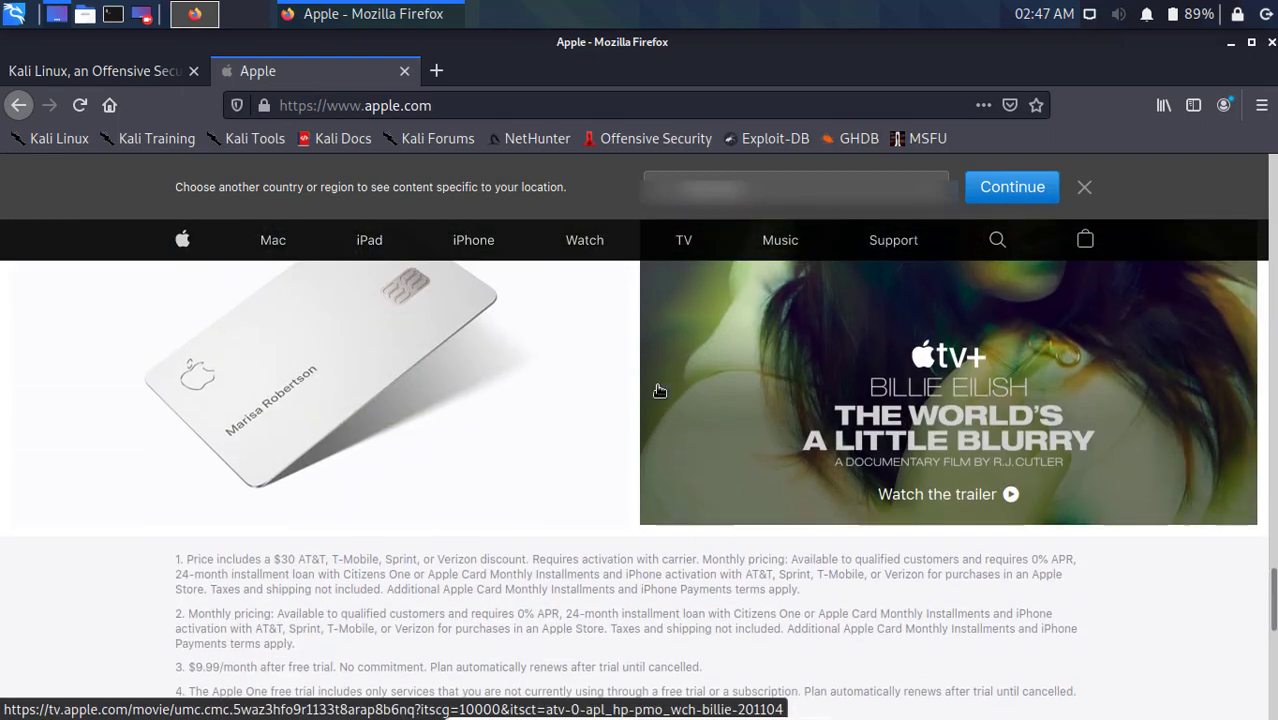
scroll(657, 400, up, 20)
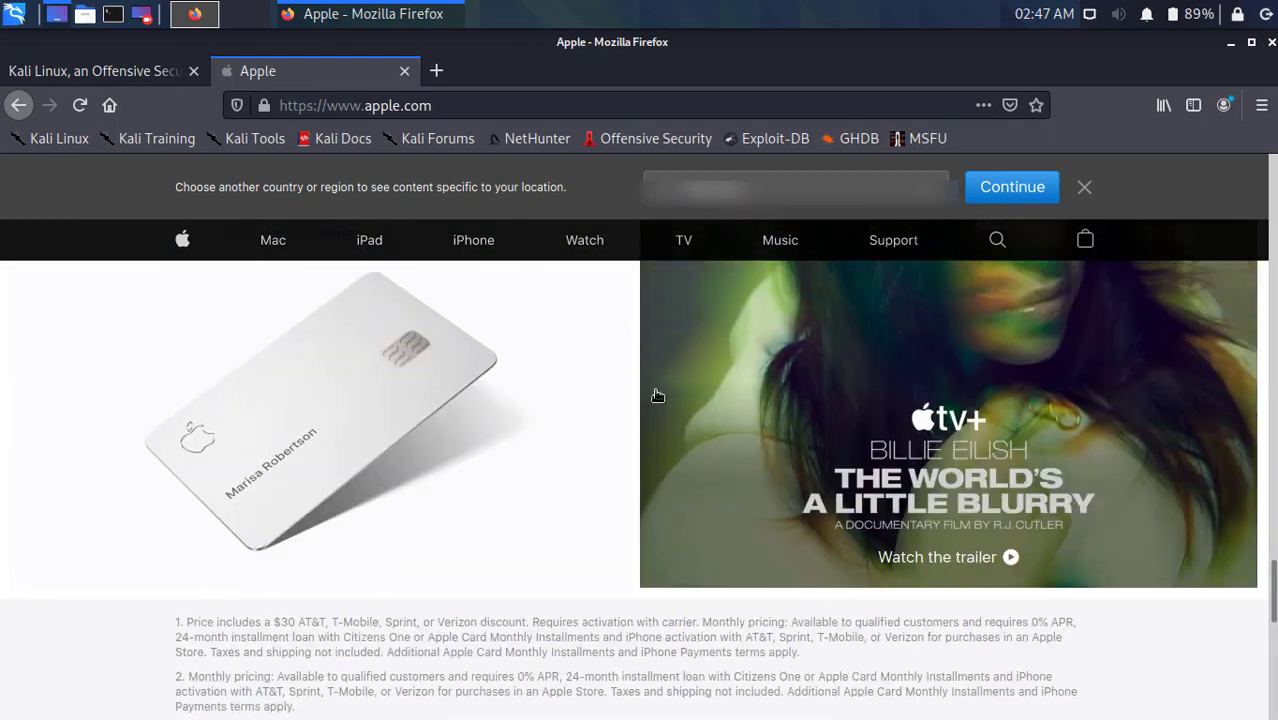
scroll(633, 350, up, 8)
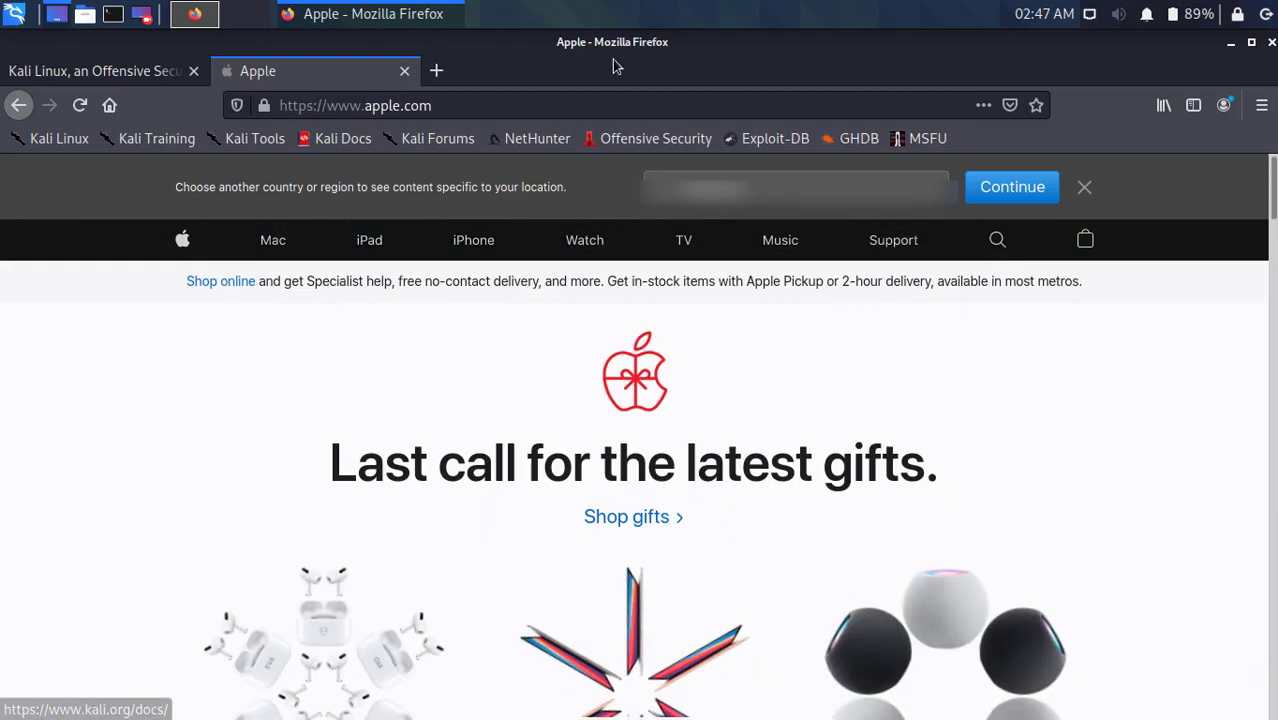
click(1230, 43)
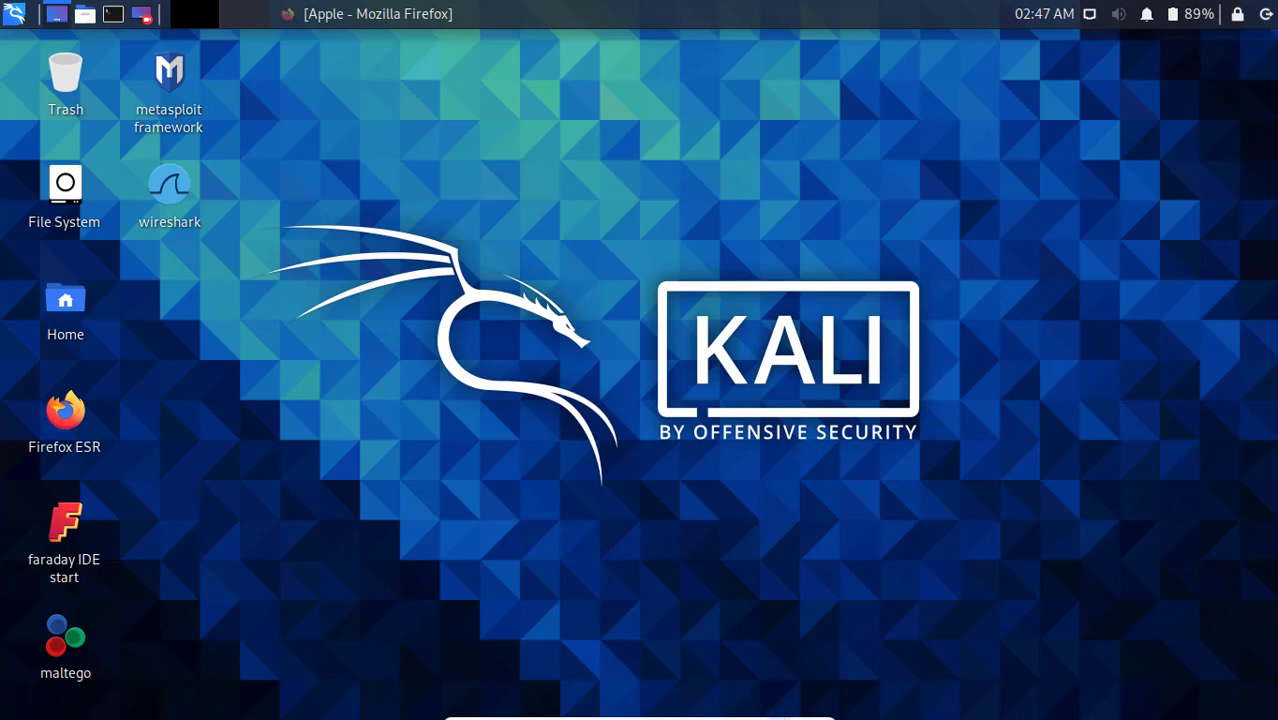
click(800, 710)
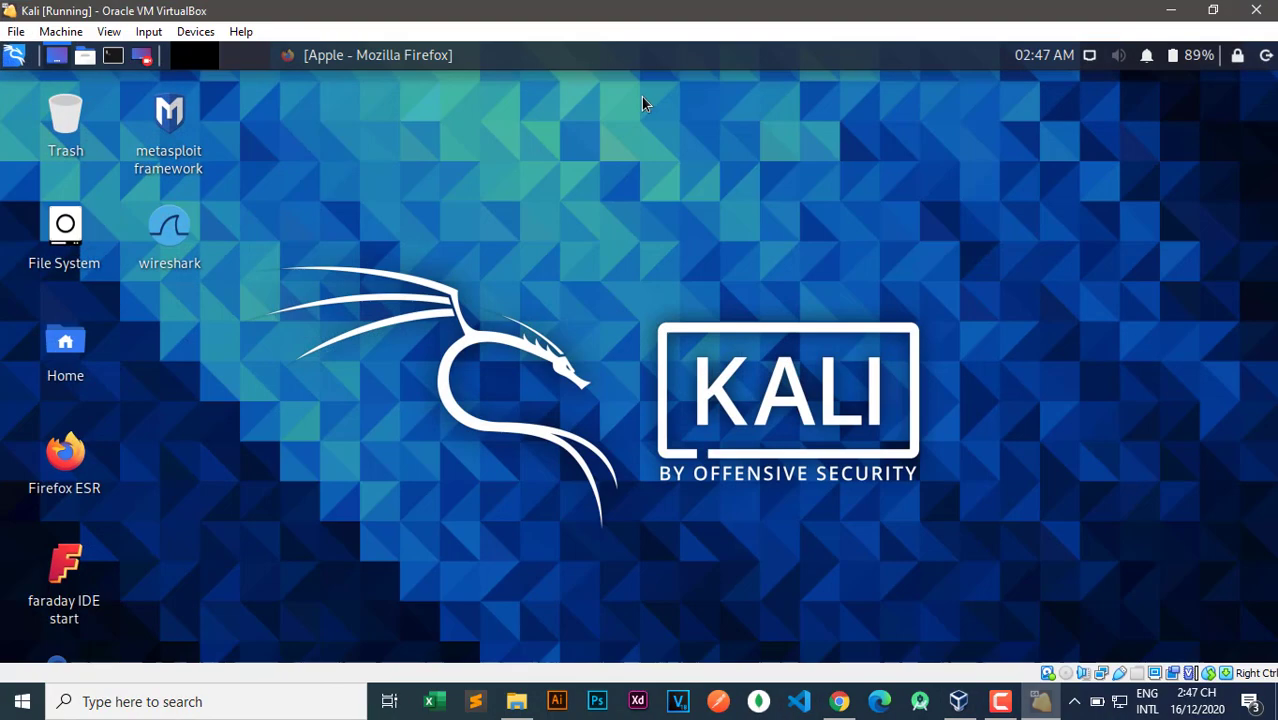